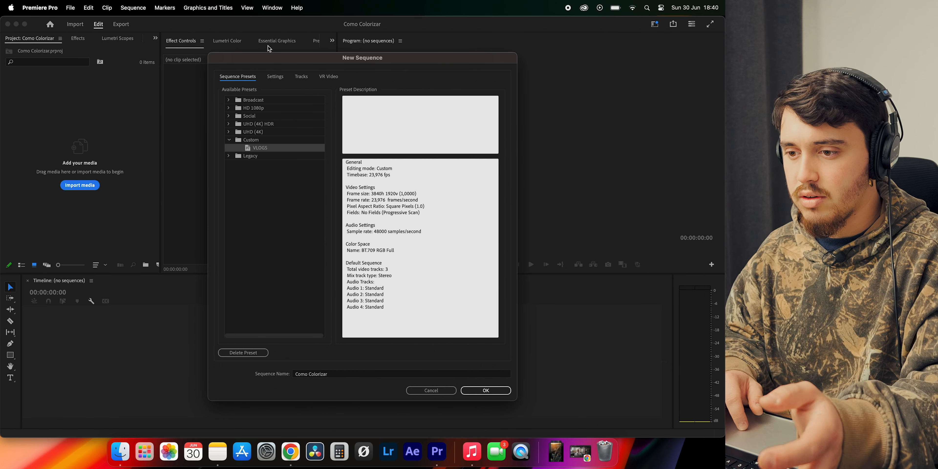
Review the horizontal and vertical frame size in the new sequence's settings
{"action": "left_click", "coordinate": [271, 78]}
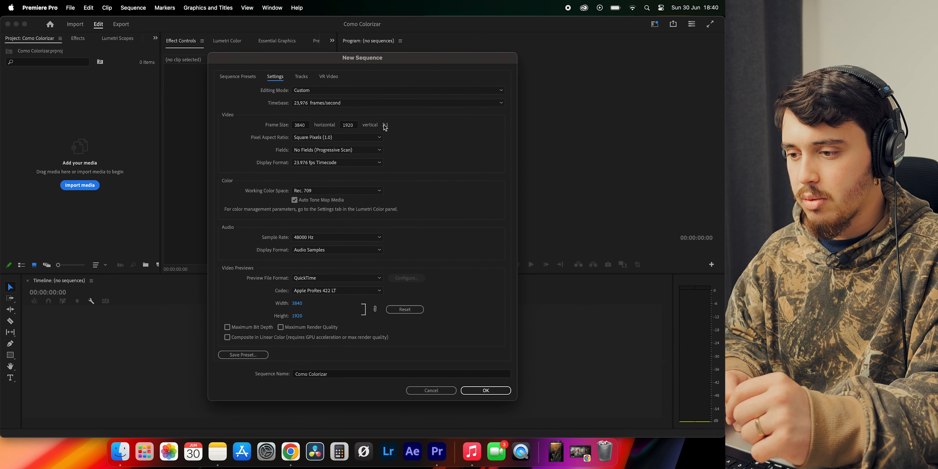
{"action": "left_click", "coordinate": [301, 125]}
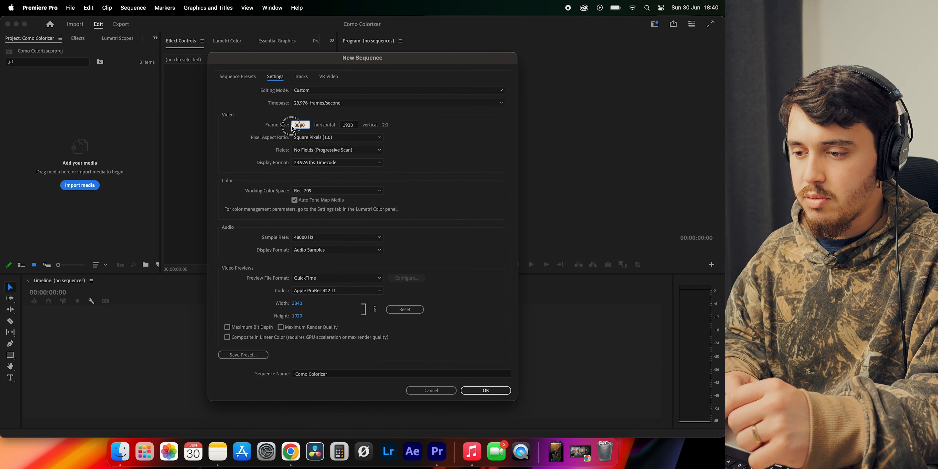
{"action": "left_click", "coordinate": [347, 125]}
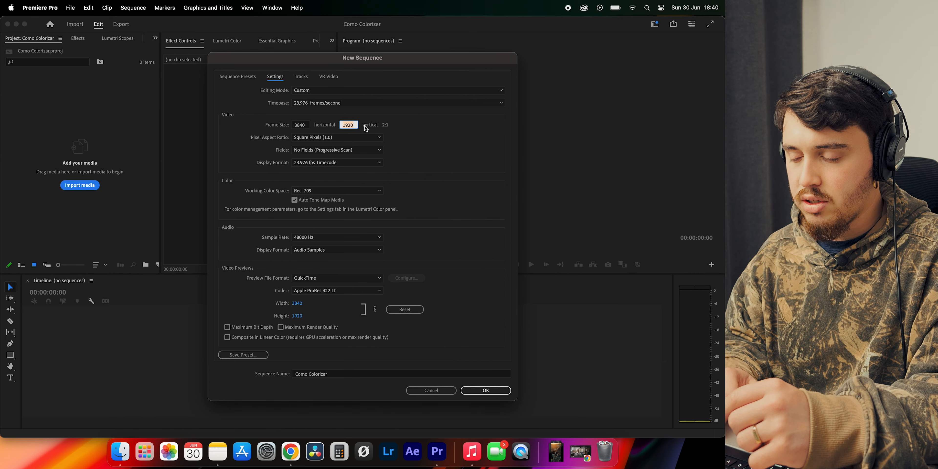
{"action": "left_click", "coordinate": [308, 125]}
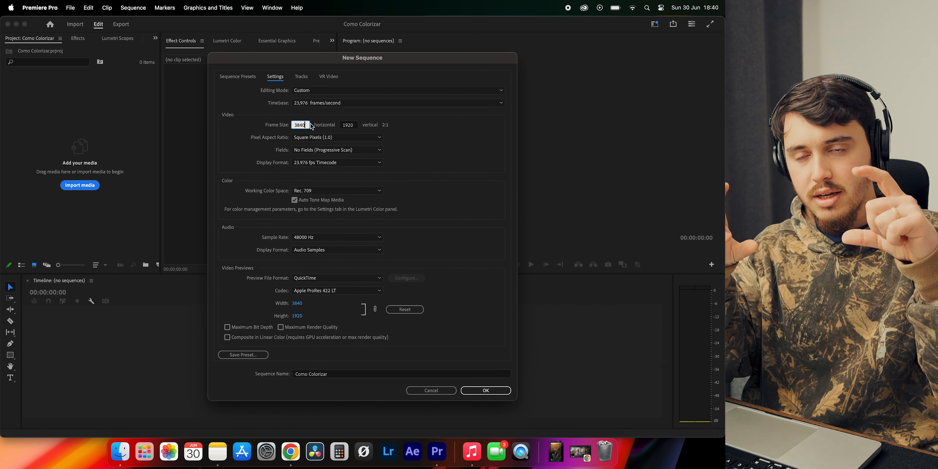
{"action": "left_click", "coordinate": [319, 182]}
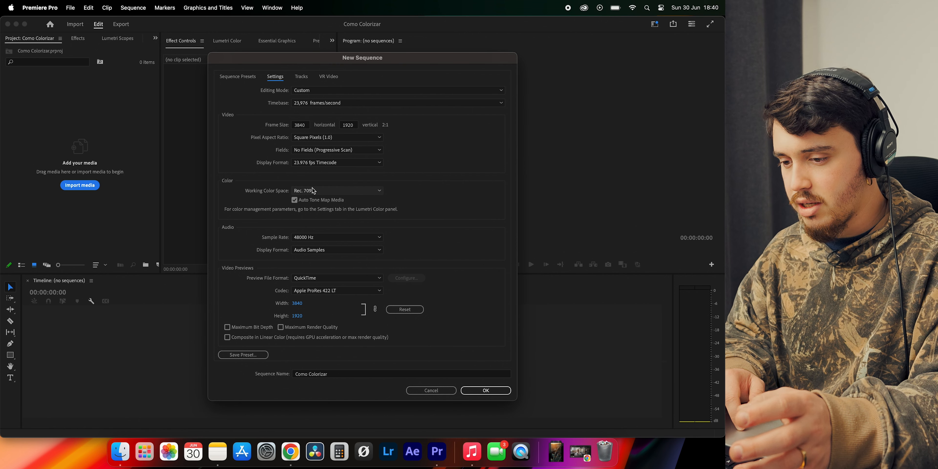
Choose Rec. 709 as the new sequence's working color space and keep its timebase at 23,976 frames/second
{"action": "left_click", "coordinate": [328, 190]}
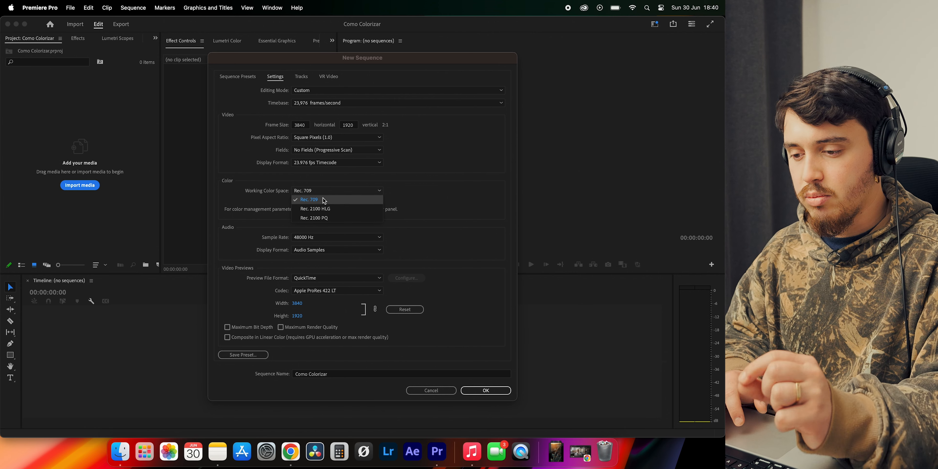
{"action": "left_click", "coordinate": [324, 200]}
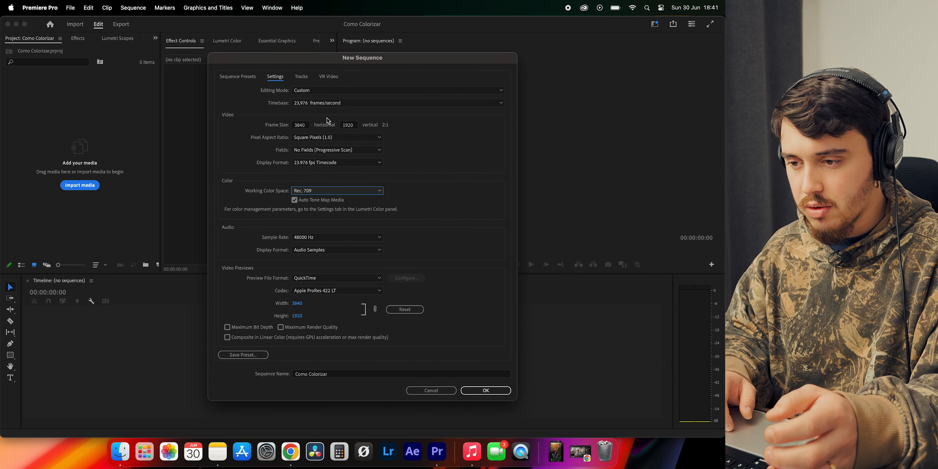
{"action": "left_click", "coordinate": [324, 105]}
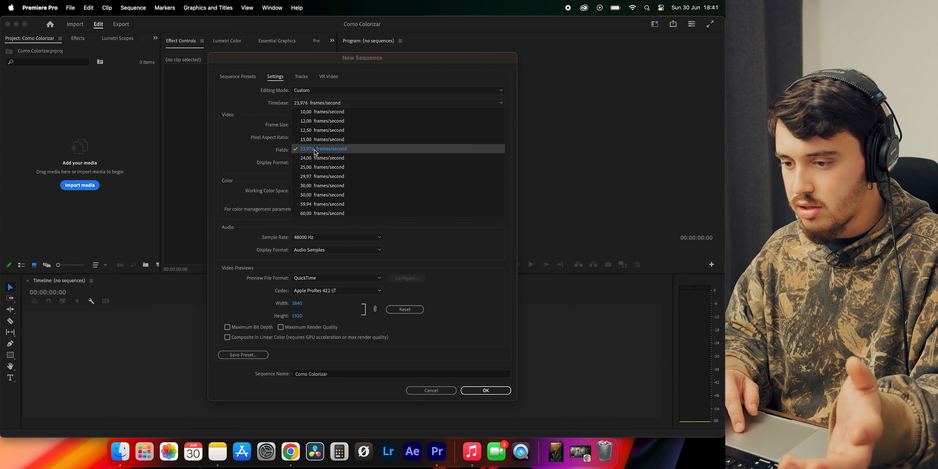
{"action": "left_click", "coordinate": [329, 104]}
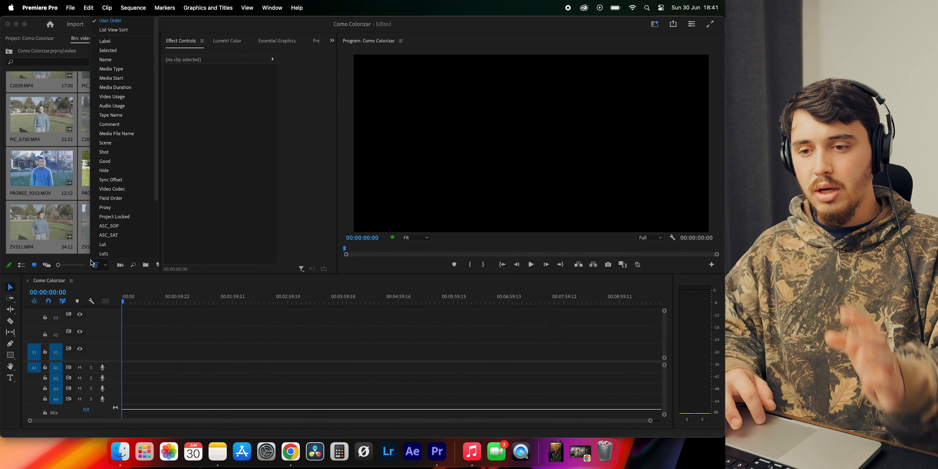
Select all clips in the video bin and override their media color space with Rec. 709
{"action": "left_click", "coordinate": [79, 101]}
{"action": "left_click", "coordinate": [80, 101]}
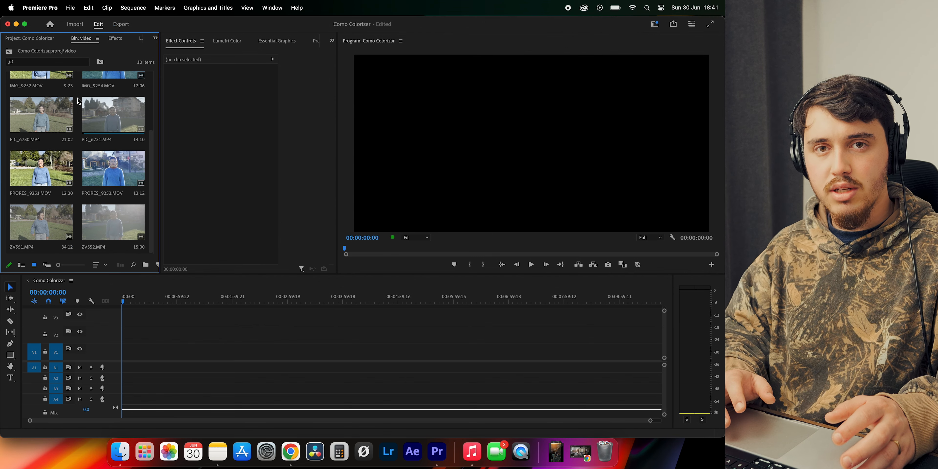
{"action": "scroll", "coordinate": [79, 101], "scroll_direction": "up", "scroll_amount": 3}
{"action": "left_click_drag", "start_coordinate": [8, 77], "coordinate": [144, 265]}
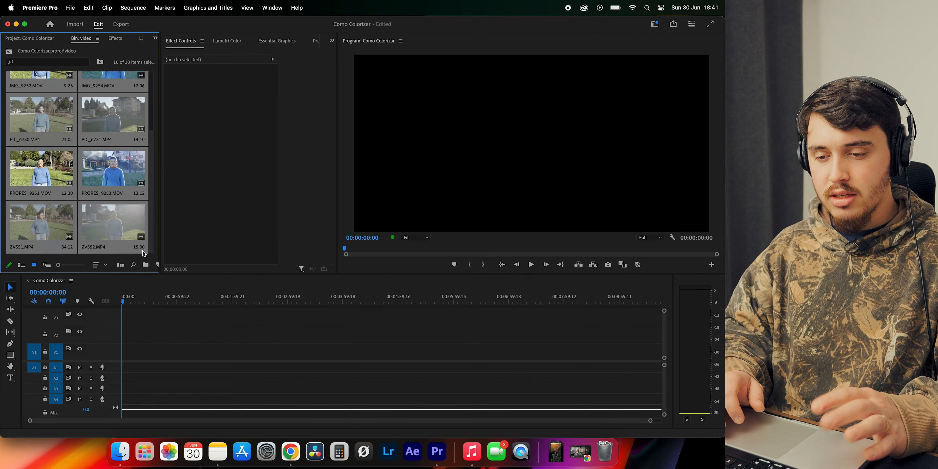
{"action": "right_click", "coordinate": [81, 185]}
{"action": "mouse_move", "coordinate": [105, 189]}
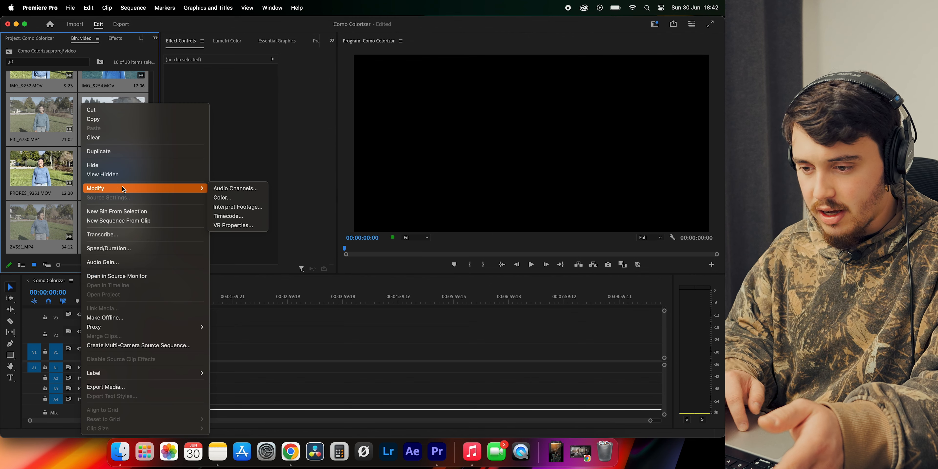
{"action": "left_click", "coordinate": [223, 198]}
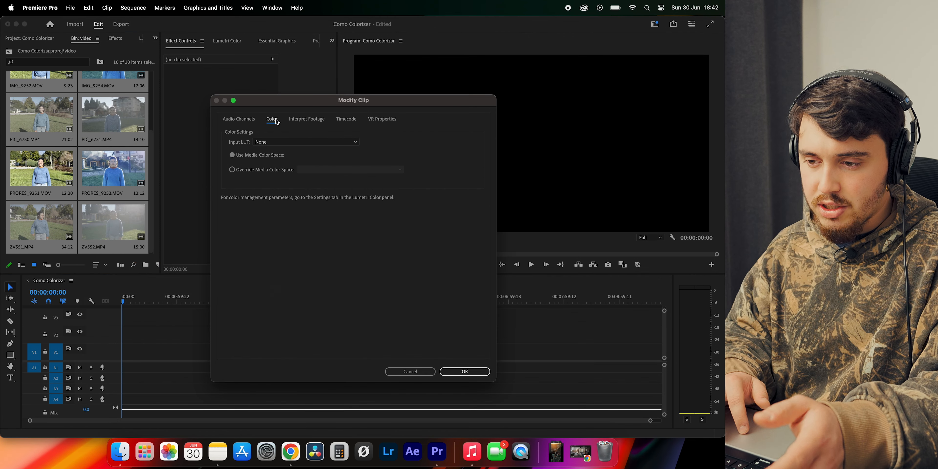
{"action": "left_click", "coordinate": [233, 170]}
{"action": "left_click", "coordinate": [333, 169]}
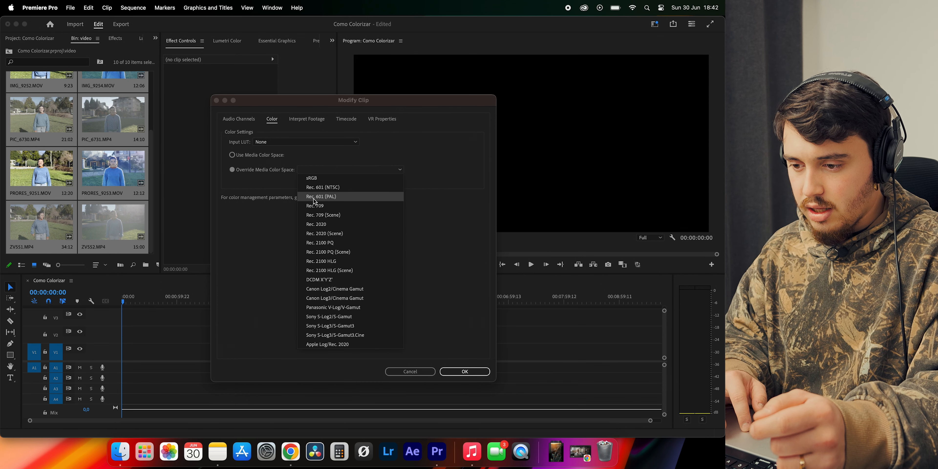
{"action": "left_click", "coordinate": [309, 205]}
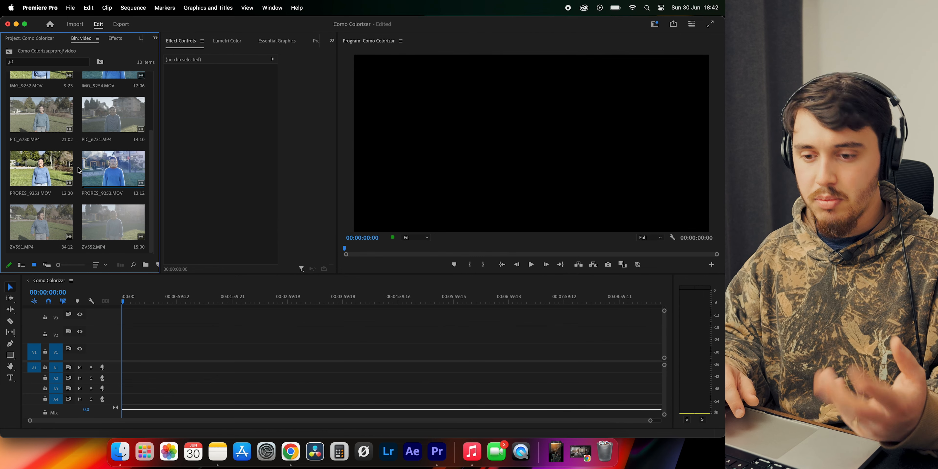
Recheck the override color space options for all the bin's clips and apply Rec. 709
{"action": "scroll", "coordinate": [80, 170], "scroll_direction": "up", "scroll_amount": 5}
{"action": "scroll", "coordinate": [79, 170], "scroll_direction": "down", "scroll_amount": 5}
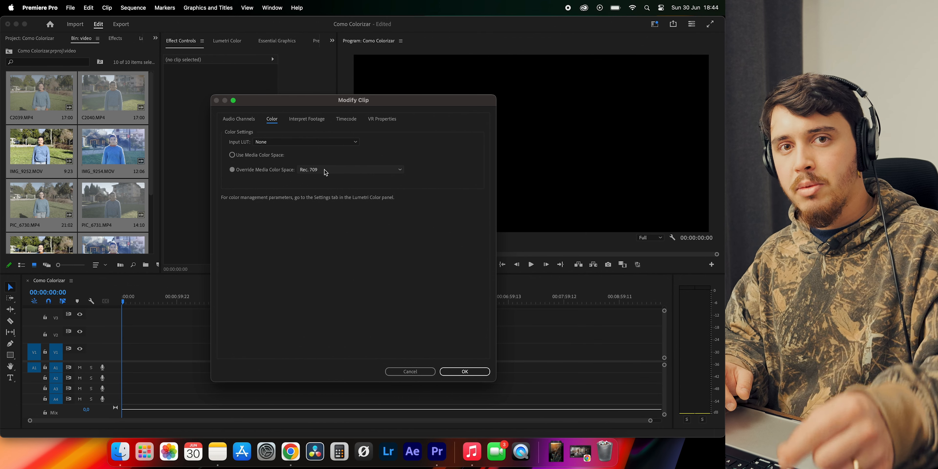
{"action": "left_click", "coordinate": [325, 169]}
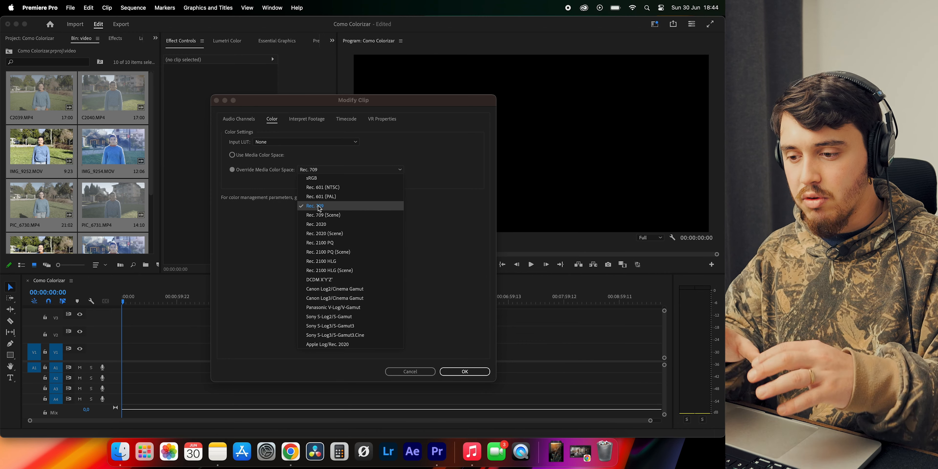
{"action": "left_click", "coordinate": [465, 371]}
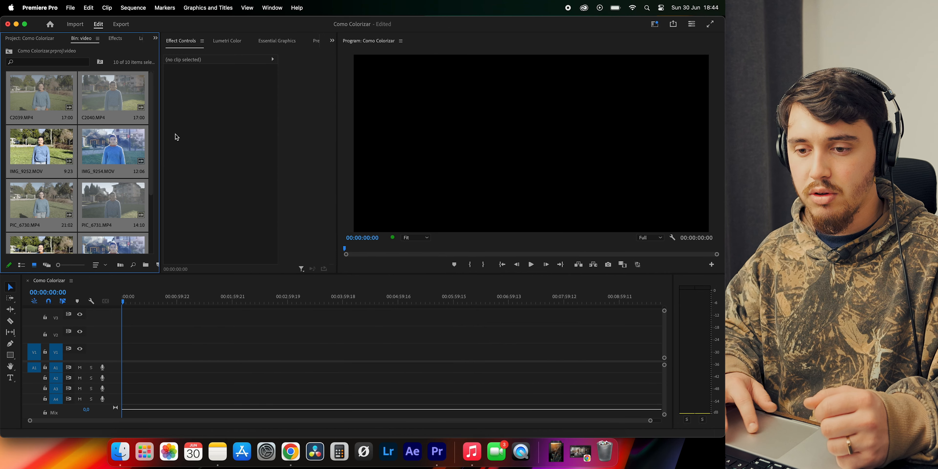
Save the project and place clips C2039.MP4 and ZV551.MP4 one after another on track V1 from the sequence start
{"action": "left_click", "coordinate": [9, 94]}
{"action": "key", "text": "super+s"}
{"action": "left_click_drag", "start_coordinate": [9, 96], "coordinate": [126, 357]}
{"action": "key", "text": "Return"}
{"action": "scroll", "coordinate": [69, 172], "scroll_direction": "down", "scroll_amount": 3}
{"action": "scroll", "coordinate": [106, 181], "scroll_direction": "down", "scroll_amount": 2}
{"action": "left_click_drag", "start_coordinate": [37, 216], "coordinate": [141, 351]}
{"action": "left_click_drag", "start_coordinate": [150, 205], "coordinate": [150, 162]}
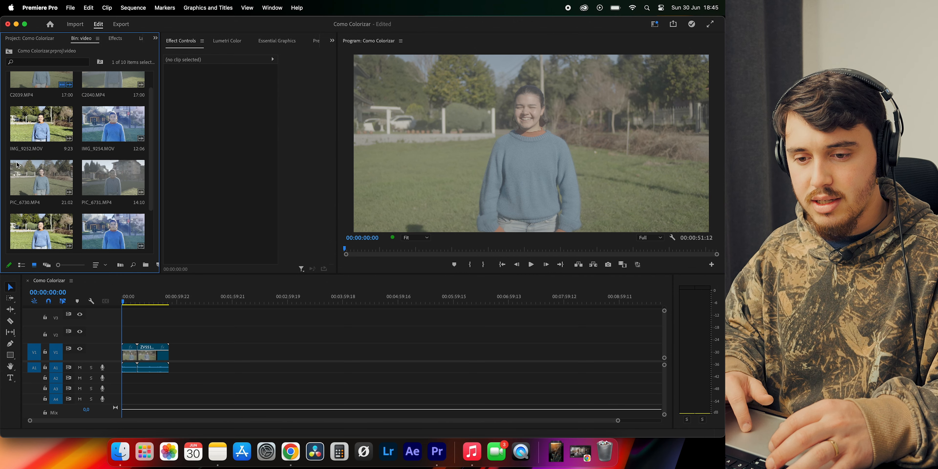
Append PIC_6730.MP4, PRORES_9251.MOV and IMG_9252.MOV to the end of the clips on track V1
{"action": "left_click_drag", "start_coordinate": [39, 179], "coordinate": [193, 352]}
{"action": "scroll", "coordinate": [32, 181], "scroll_direction": "down", "scroll_amount": 2}
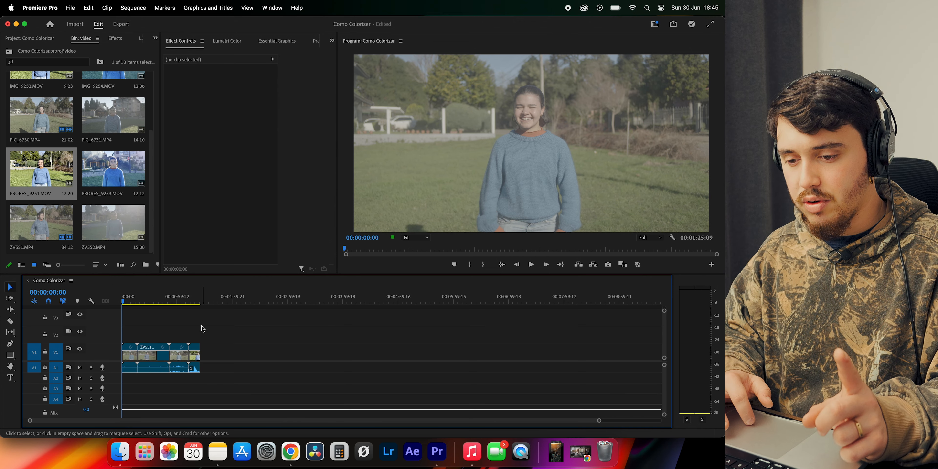
{"action": "left_click_drag", "start_coordinate": [153, 247], "coordinate": [153, 180]}
{"action": "left_click_drag", "start_coordinate": [43, 156], "coordinate": [206, 357]}
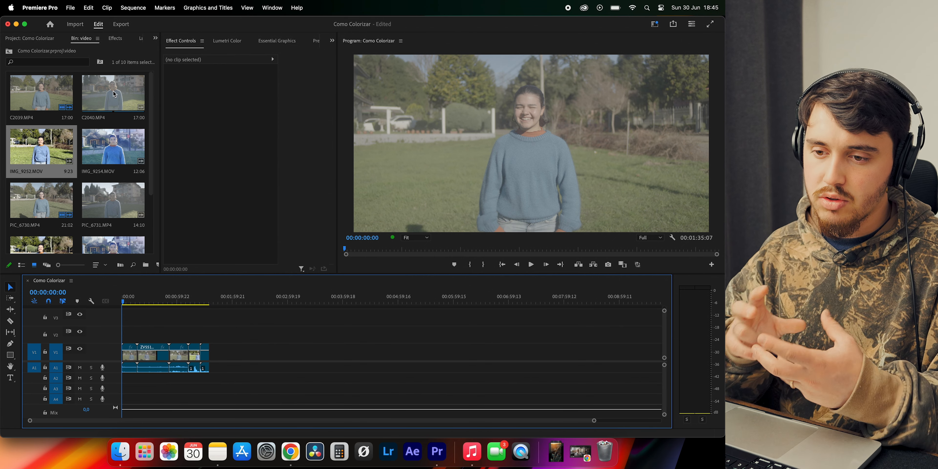
Start a second clip group on track V1 after a gap, placing C2040.MP4, ZV552.MP4 and PIC_6731.MP4 in a row
{"action": "left_click_drag", "start_coordinate": [114, 94], "coordinate": [322, 366]}
{"action": "left_click_drag", "start_coordinate": [151, 177], "coordinate": [151, 233]}
{"action": "left_click_drag", "start_coordinate": [114, 227], "coordinate": [339, 359]}
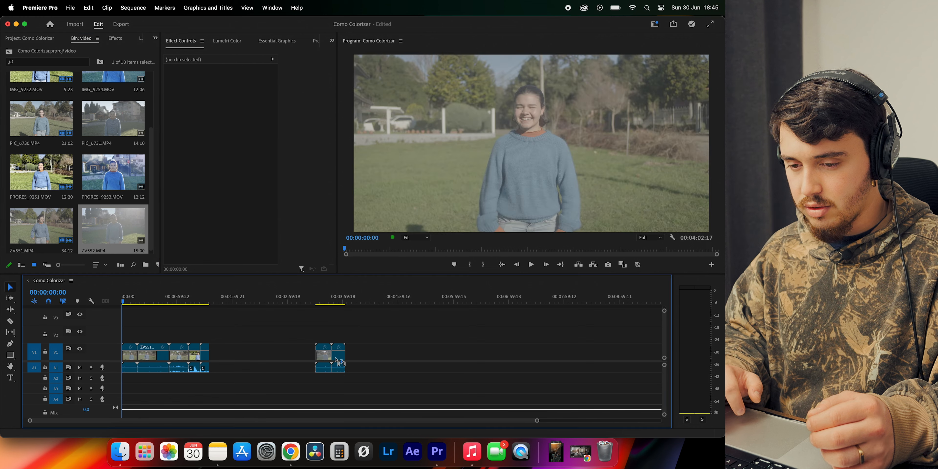
{"action": "left_click_drag", "start_coordinate": [116, 123], "coordinate": [346, 346]}
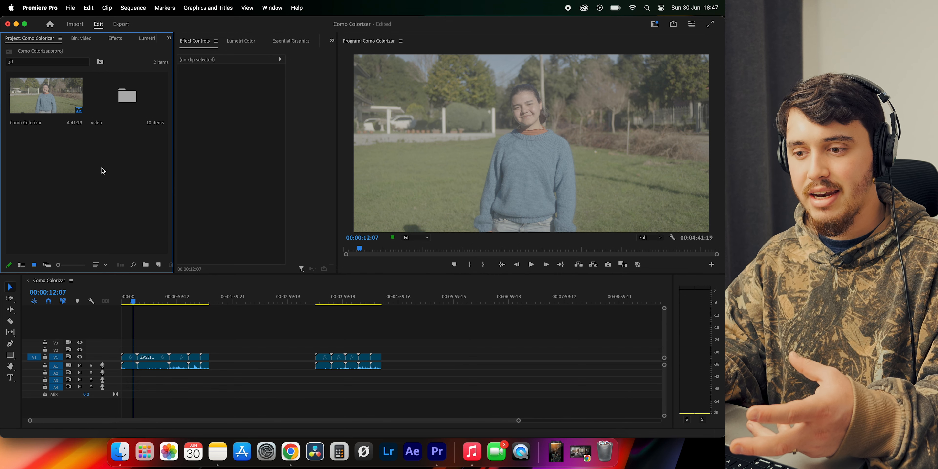
Create an adjustment layer and place copies on tracks V2 and V3 above both clip groups
{"action": "right_click", "coordinate": [104, 171]}
{"action": "left_click", "coordinate": [182, 299]}
{"action": "left_click", "coordinate": [426, 271]}
{"action": "left_click_drag", "start_coordinate": [50, 157], "coordinate": [333, 346]}
{"action": "left_click", "coordinate": [188, 345]}
{"action": "left_click", "coordinate": [336, 334]}
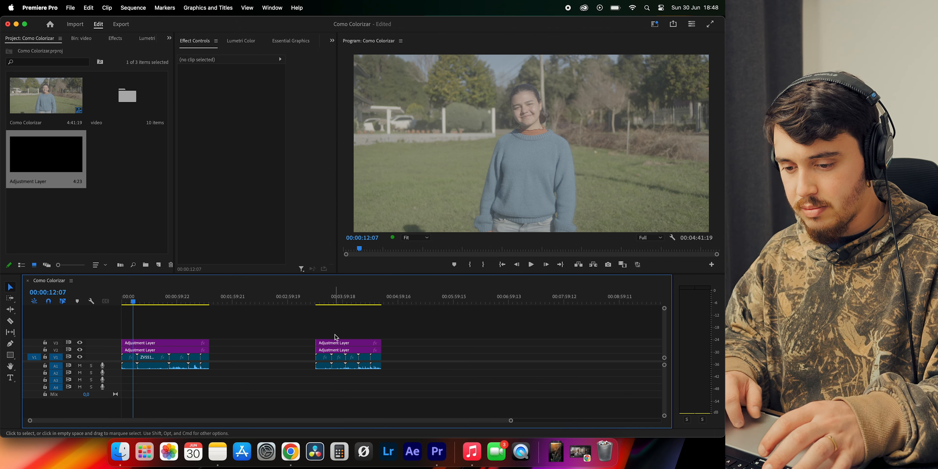
In Lumetri Color's Basic Correction, set the first V2 adjustment layer's saturation to 200 and contrast to 100
{"action": "left_click", "coordinate": [241, 41]}
{"action": "left_click", "coordinate": [204, 95]}
{"action": "scroll", "coordinate": [288, 171], "scroll_direction": "down", "scroll_amount": 1}
{"action": "scroll", "coordinate": [288, 170], "scroll_direction": "up", "scroll_amount": 1}
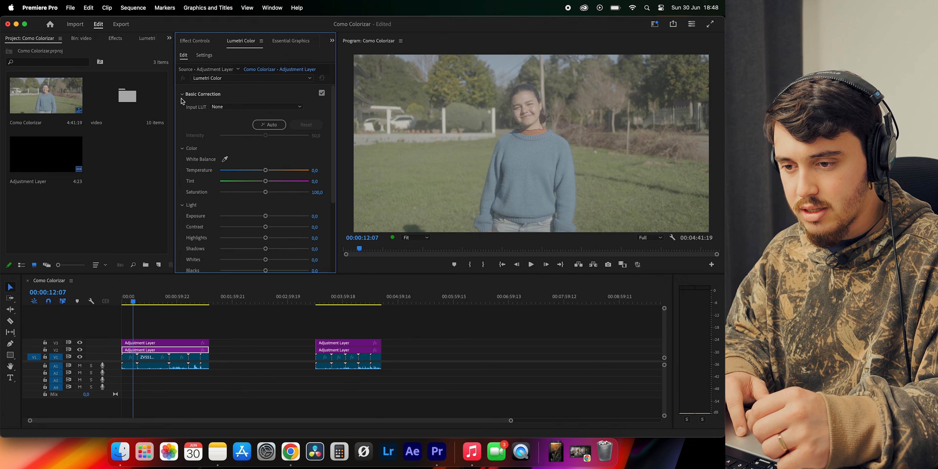
{"action": "left_click_drag", "start_coordinate": [266, 192], "coordinate": [415, 191]}
{"action": "left_click_drag", "start_coordinate": [294, 227], "coordinate": [357, 231]}
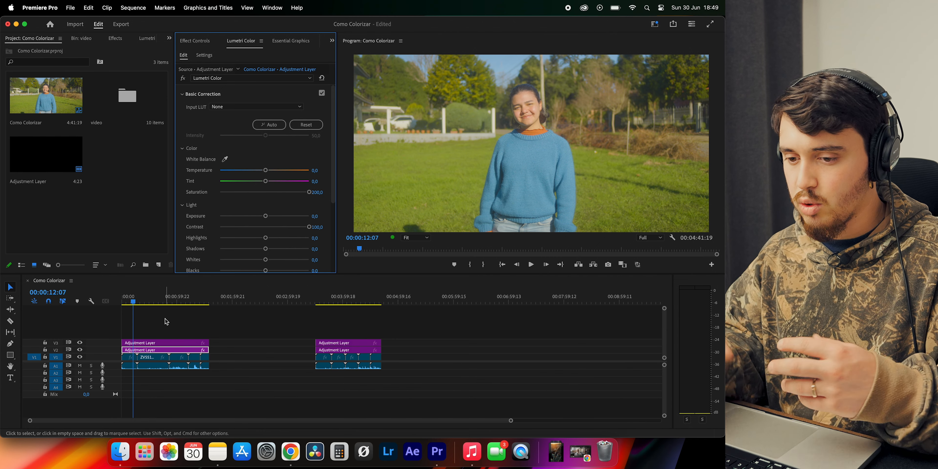
Cut the V2 adjustment layer at the starts of PRORES_9251.MOV and the second clip group, and delete the section between
{"action": "left_click", "coordinate": [125, 205]}
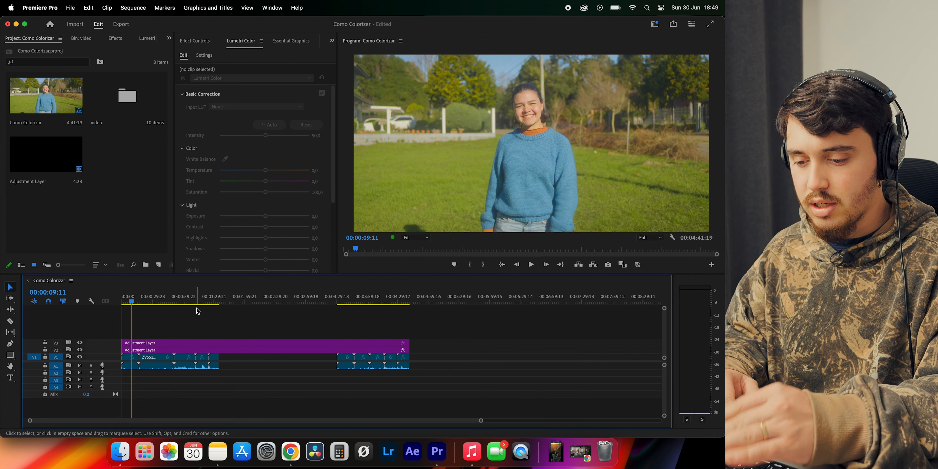
{"action": "left_click", "coordinate": [202, 302]}
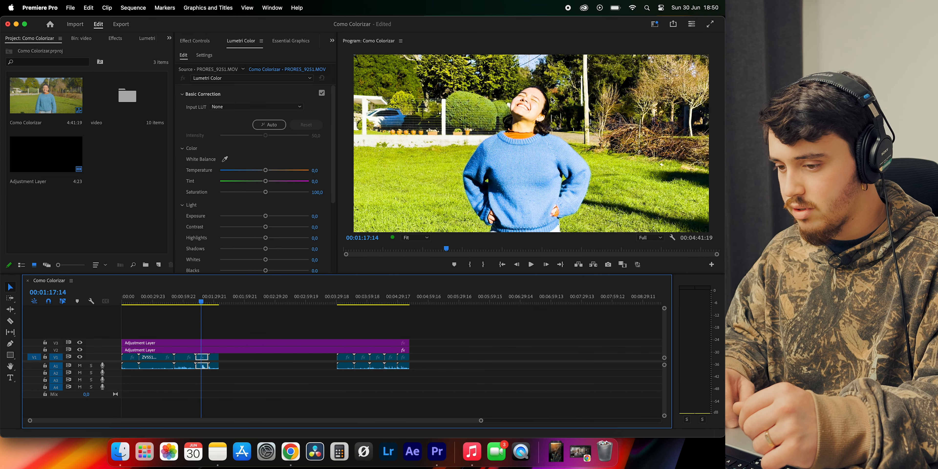
{"action": "left_click", "coordinate": [213, 302]}
{"action": "key", "text": "c"}
{"action": "left_click", "coordinate": [195, 351]}
{"action": "left_click", "coordinate": [338, 350]}
{"action": "key", "text": "v"}
{"action": "left_click", "coordinate": [323, 351]}
{"action": "key", "text": "Delete"}
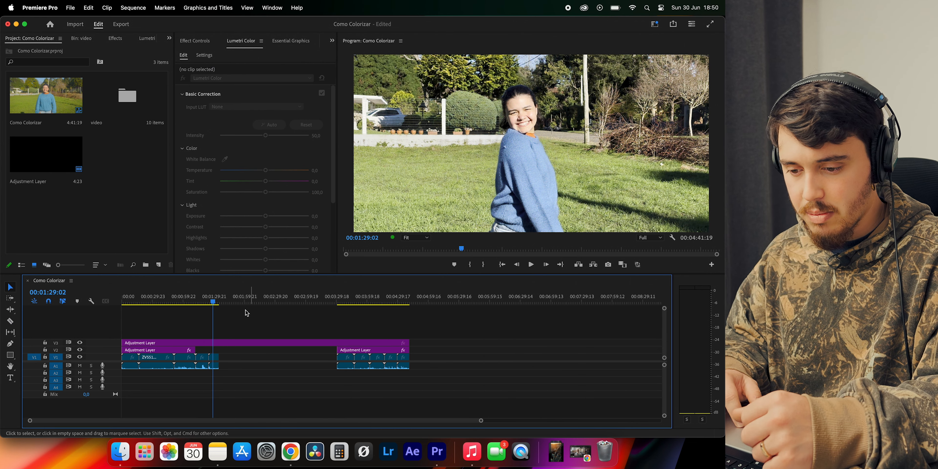
Apply CGKodak - LUT.cube from the Cinema Grade pack's Official LUTs folder as the Creative look on the V3 adjustment layer
{"action": "left_click", "coordinate": [171, 299]}
{"action": "left_click", "coordinate": [178, 343]}
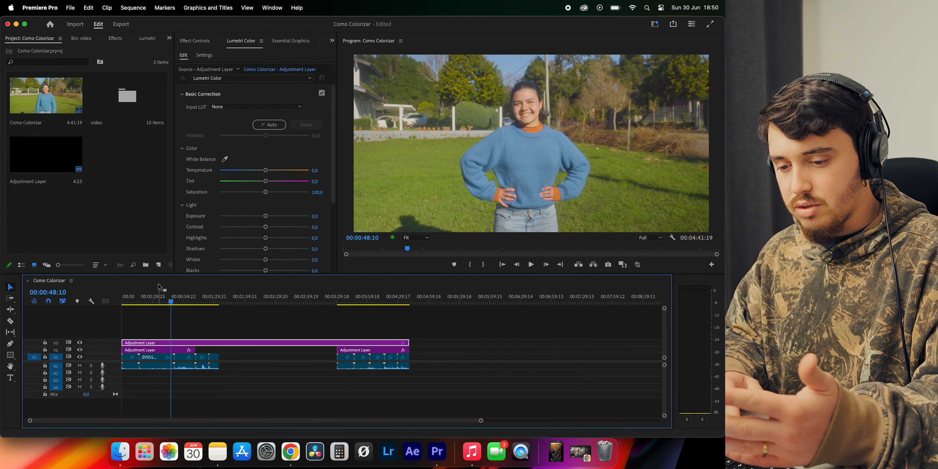
{"action": "left_click", "coordinate": [132, 297]}
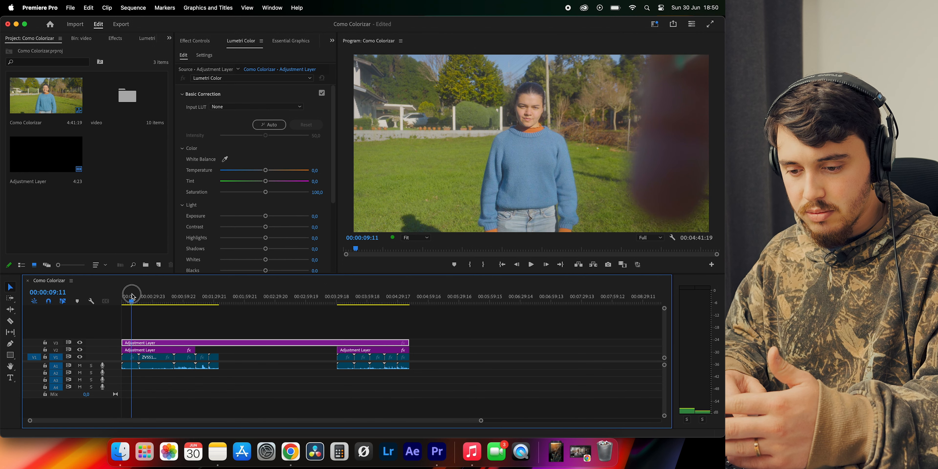
{"action": "left_click", "coordinate": [182, 95]}
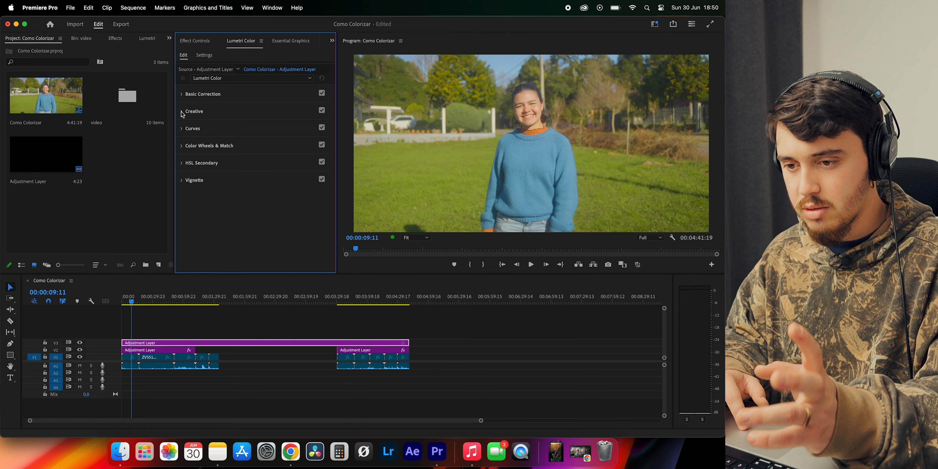
{"action": "left_click", "coordinate": [182, 112]}
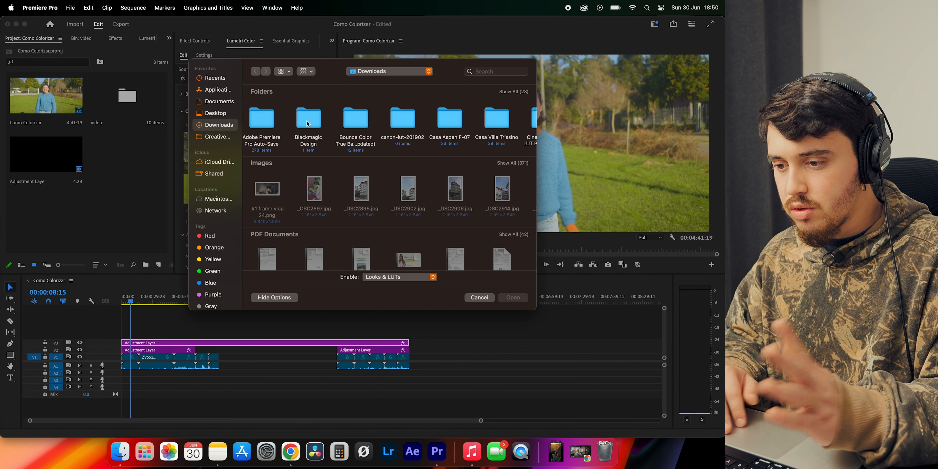
{"action": "scroll", "coordinate": [370, 121], "scroll_direction": "right", "scroll_amount": 10}
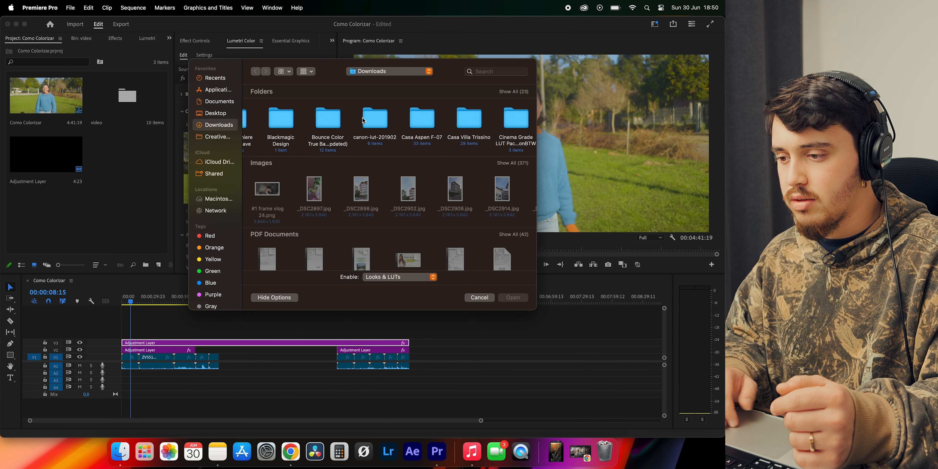
{"action": "double_click", "coordinate": [319, 120]}
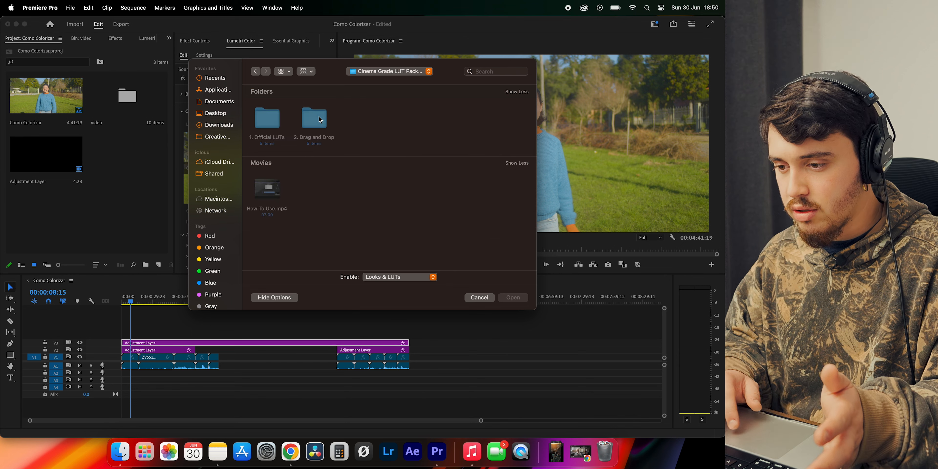
{"action": "double_click", "coordinate": [271, 120]}
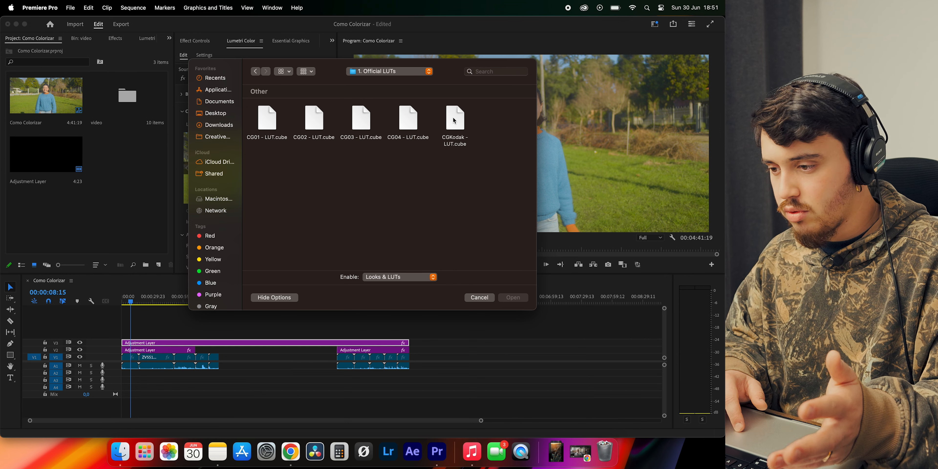
{"action": "left_click", "coordinate": [457, 119]}
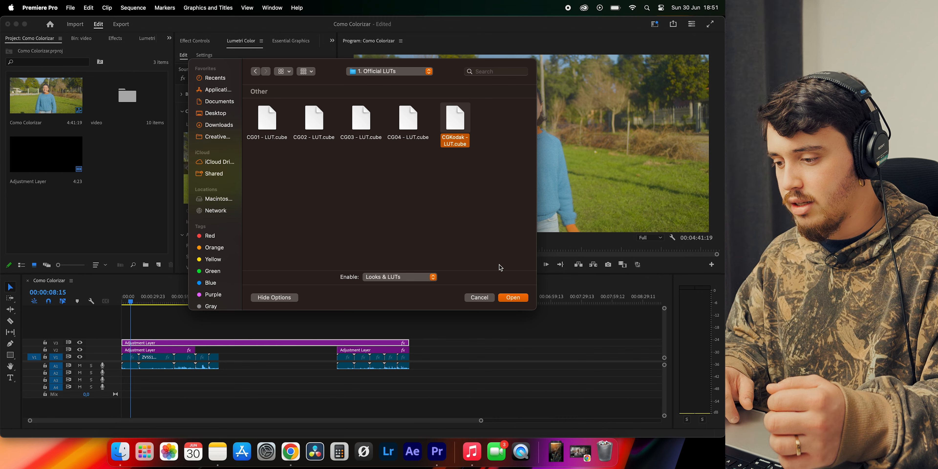
{"action": "left_click", "coordinate": [512, 297]}
Set the CGKodak look's intensity to 50 and collapse the Creative settings
{"action": "left_click", "coordinate": [320, 221]}
{"action": "type", "text": "70"}
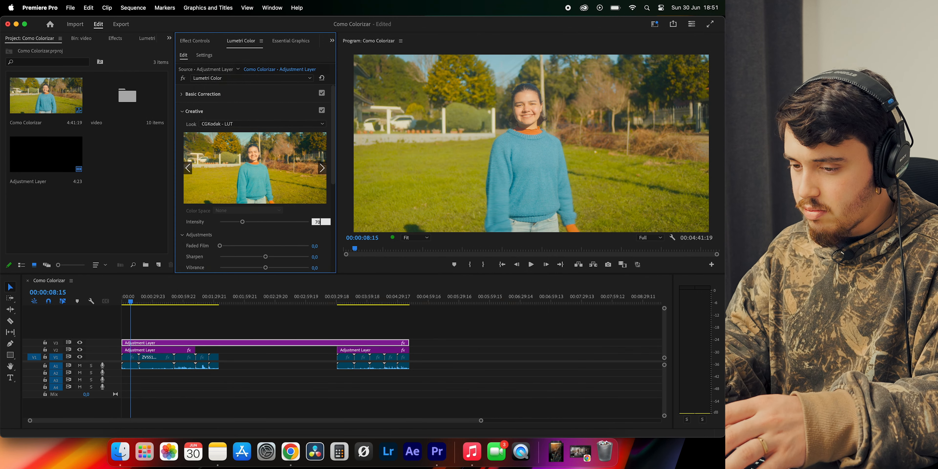
{"action": "key", "text": "Return"}
{"action": "left_click", "coordinate": [315, 222]}
{"action": "type", "text": "75"}
{"action": "key", "text": "Return"}
{"action": "left_click", "coordinate": [316, 218]}
{"action": "type", "text": "50"}
{"action": "key", "text": "Return"}
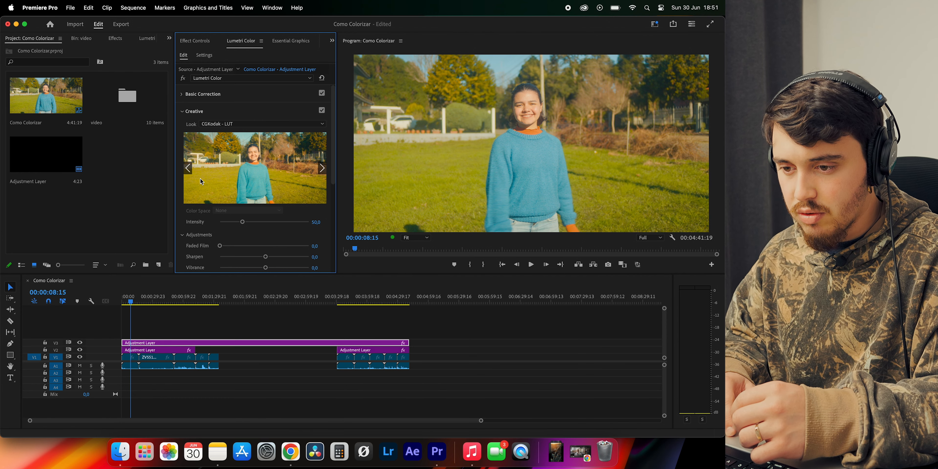
{"action": "left_click", "coordinate": [183, 112]}
Scrub through the first clip group to review the grade across the different camera clips
{"action": "left_click", "coordinate": [136, 40]}
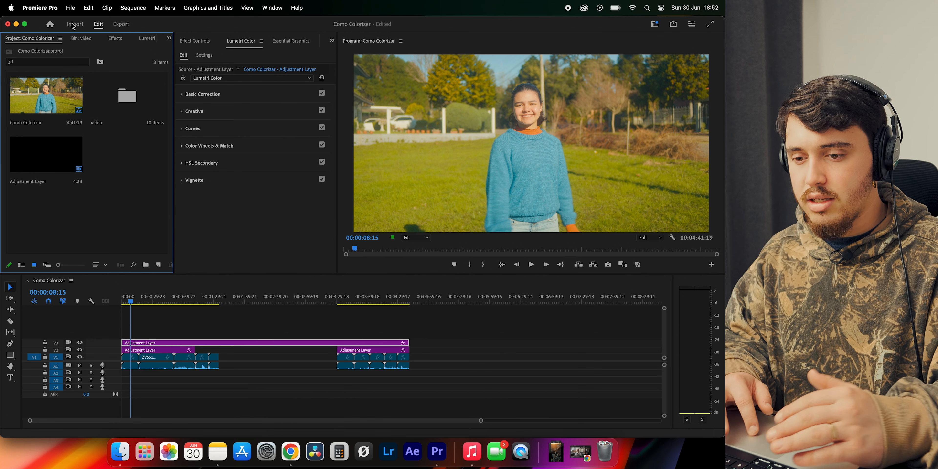
{"action": "left_click_drag", "start_coordinate": [127, 157], "coordinate": [50, 86]}
{"action": "left_click", "coordinate": [126, 170]}
{"action": "left_click_drag", "start_coordinate": [138, 296], "coordinate": [219, 302]}
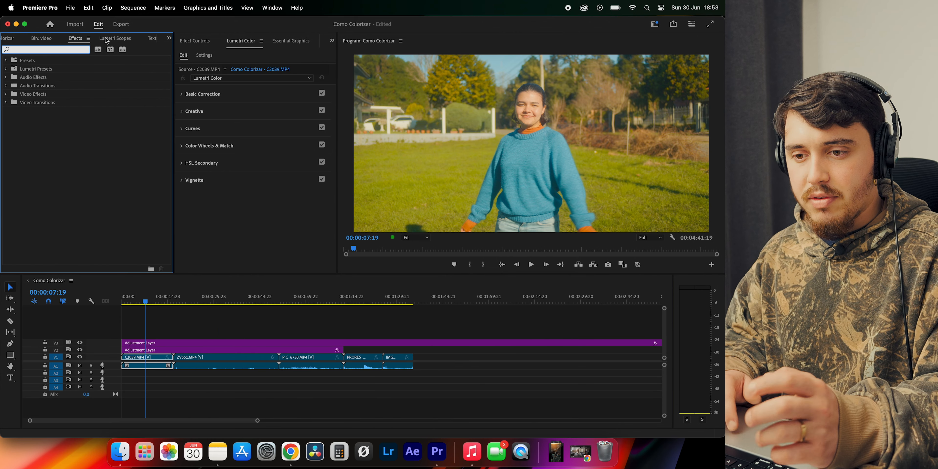
Bring up the Lumetri Scopes with the RGB parade and check the available scope types
{"action": "left_click", "coordinate": [107, 39]}
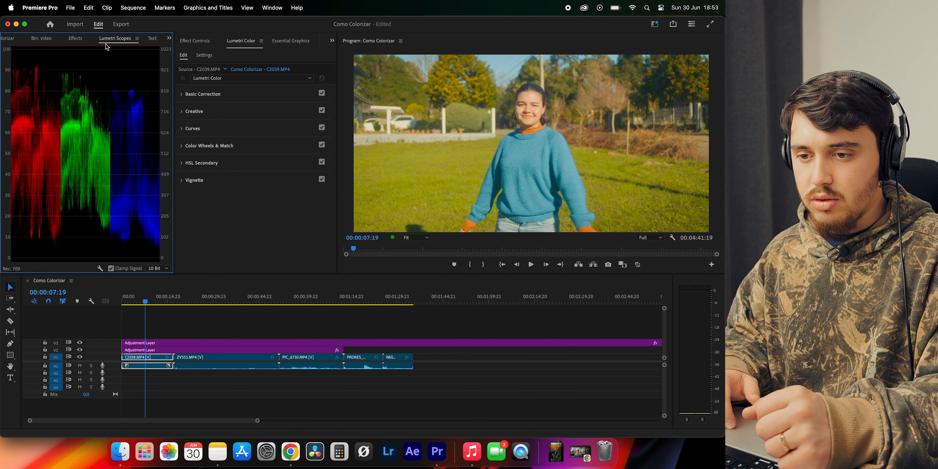
{"action": "left_click", "coordinate": [271, 8]}
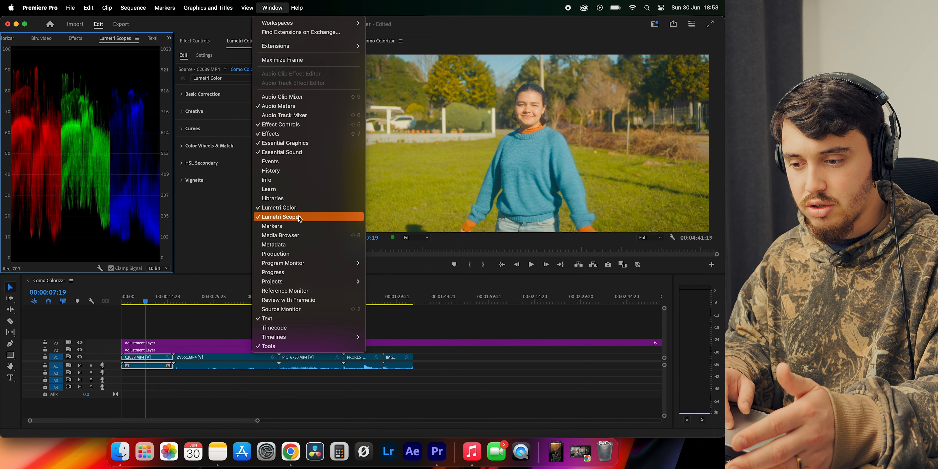
{"action": "left_click", "coordinate": [288, 218]}
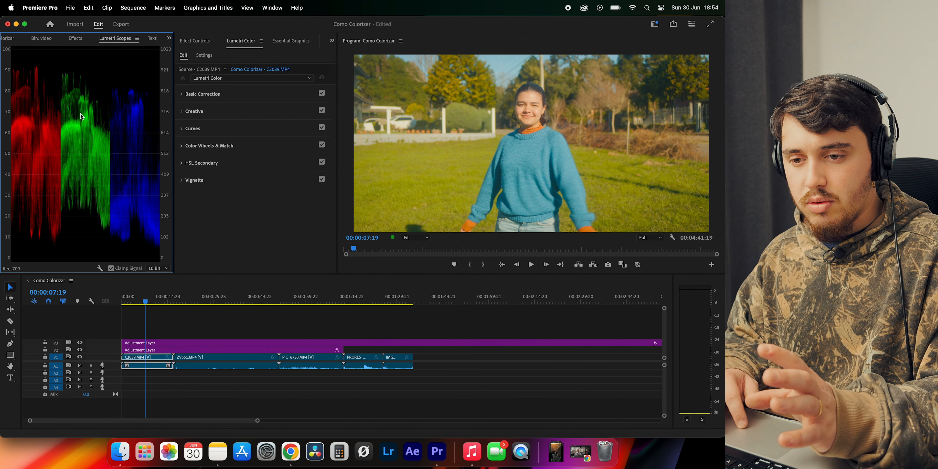
{"action": "right_click", "coordinate": [93, 162]}
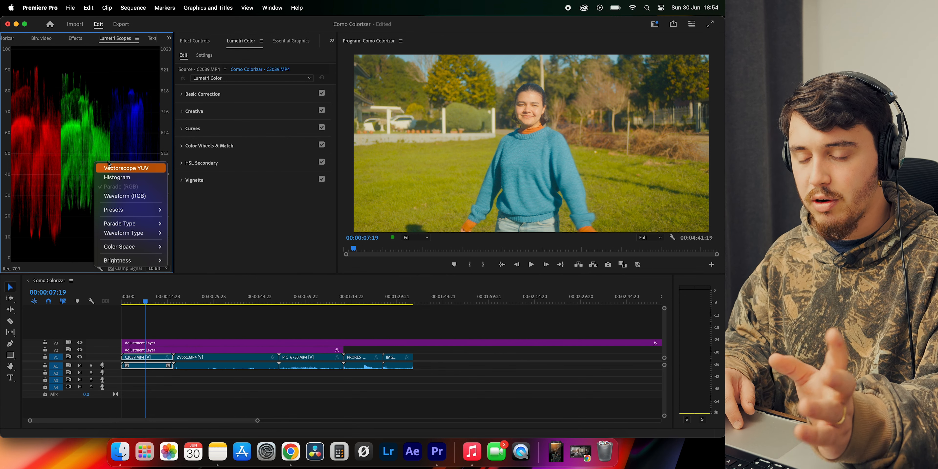
{"action": "left_click", "coordinate": [64, 135]}
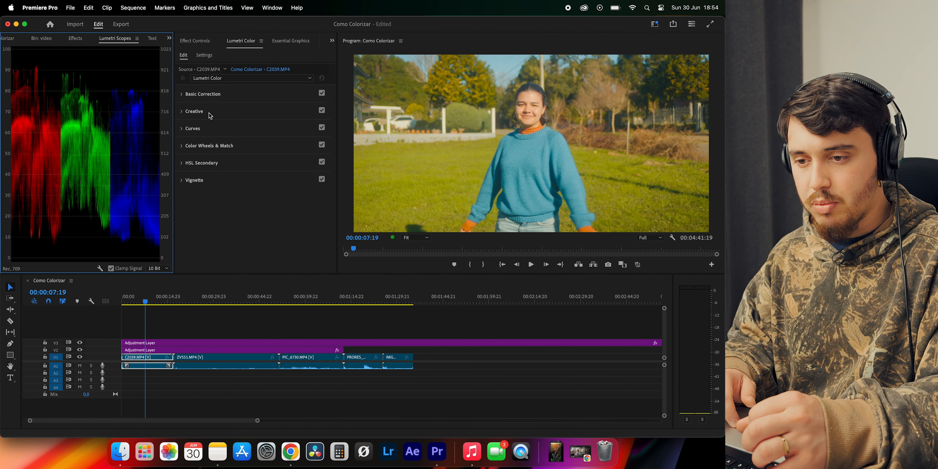
In Basic Correction, set C2039.MP4's exposure to -0.2, shadows to about -21.1 and blacks to about -58.7
{"action": "left_click", "coordinate": [182, 94]}
{"action": "scroll", "coordinate": [283, 181], "scroll_direction": "down", "scroll_amount": 4}
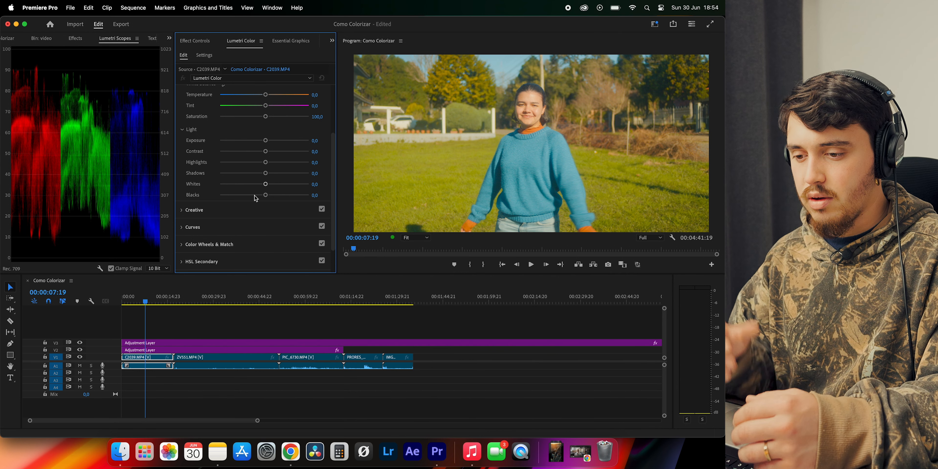
{"action": "left_click_drag", "start_coordinate": [256, 198], "coordinate": [239, 197]}
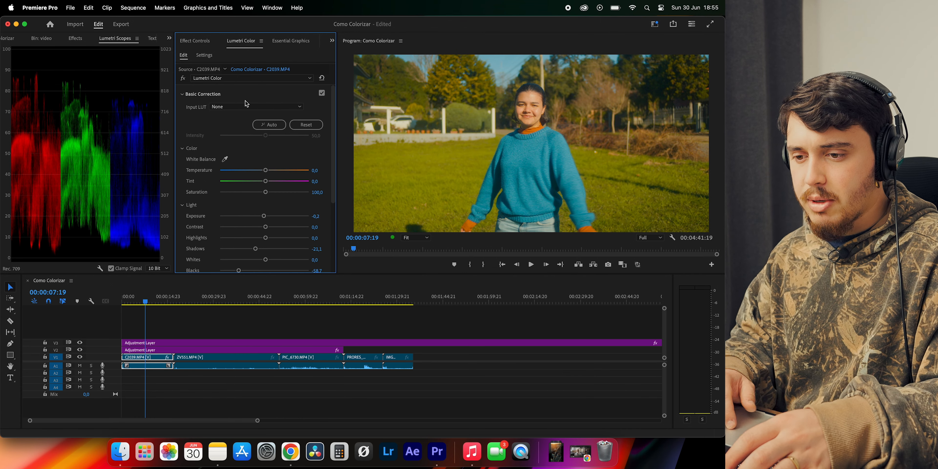
Try temperatures of about -4.2 and 1.4 on C2039.MP4, and reset the temperature to 0
{"action": "scroll", "coordinate": [280, 212], "scroll_direction": "up", "scroll_amount": 2}
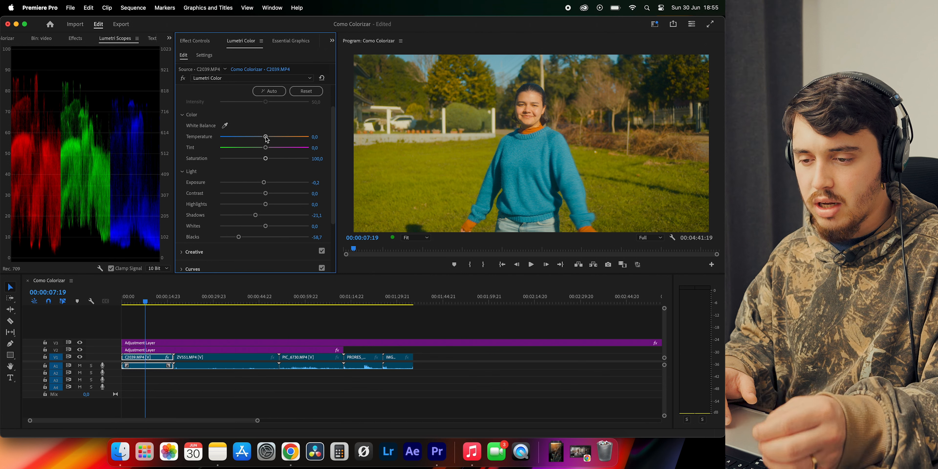
{"action": "left_click_drag", "start_coordinate": [264, 139], "coordinate": [263, 139]}
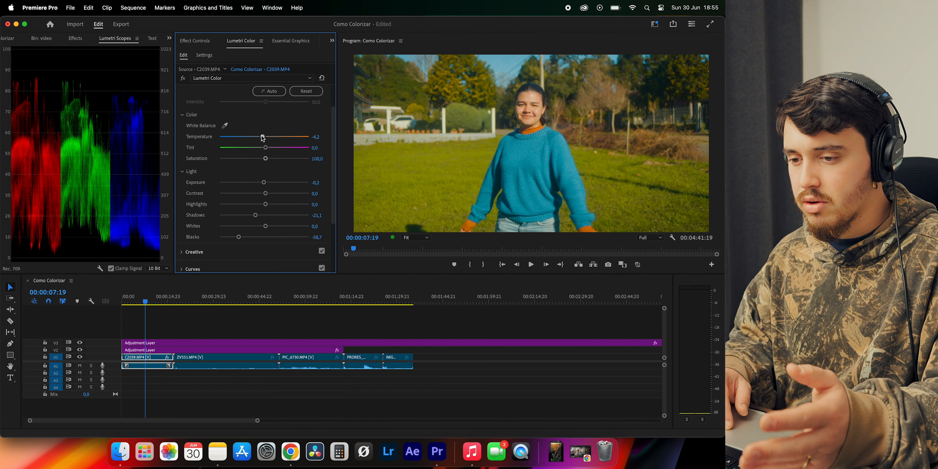
{"action": "left_click", "coordinate": [263, 138]}
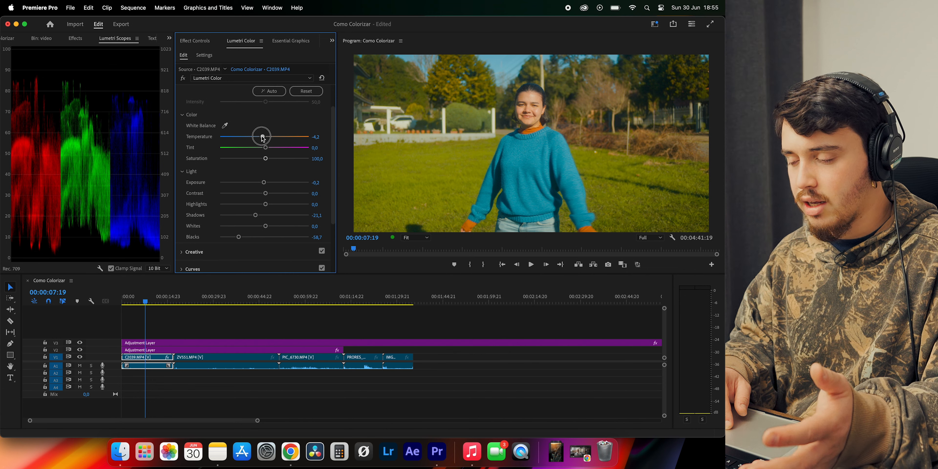
{"action": "left_click_drag", "start_coordinate": [263, 138], "coordinate": [266, 137]}
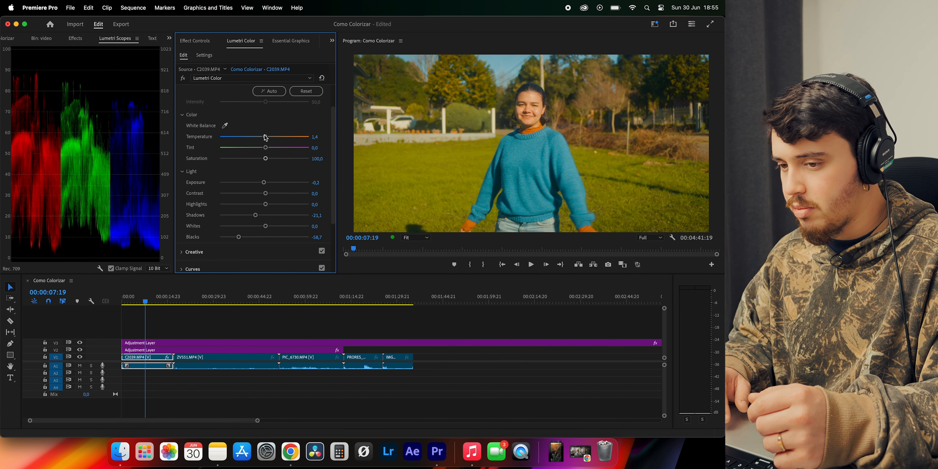
{"action": "double_click", "coordinate": [266, 137]}
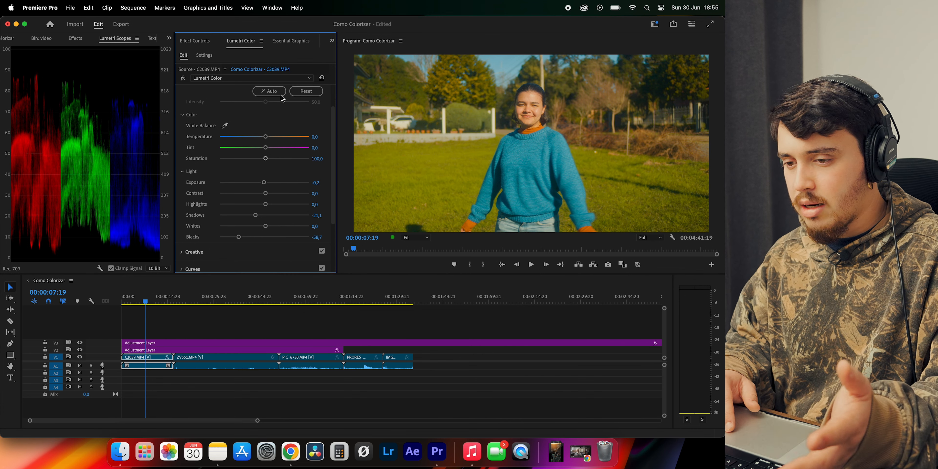
Try sampling C2039.MP4's white balance from a white area in the background, and undo it
{"action": "left_click", "coordinate": [225, 125]}
{"action": "left_click", "coordinate": [390, 118]}
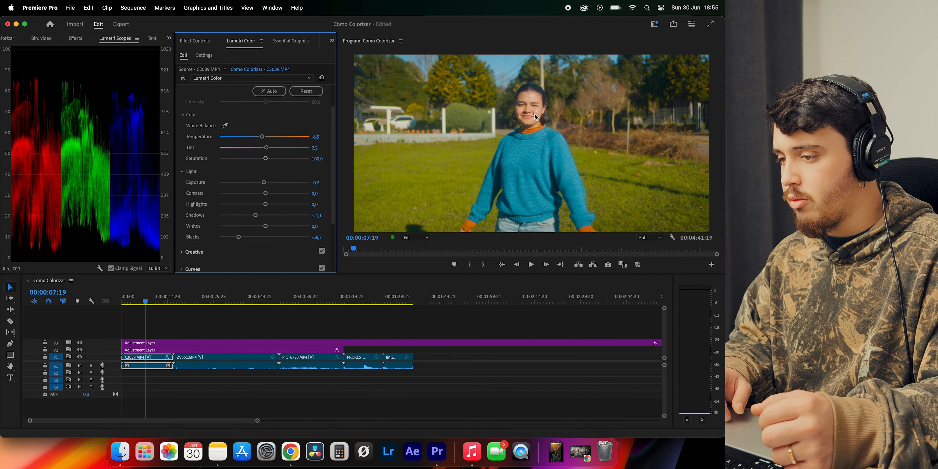
{"action": "key", "text": "super+z"}
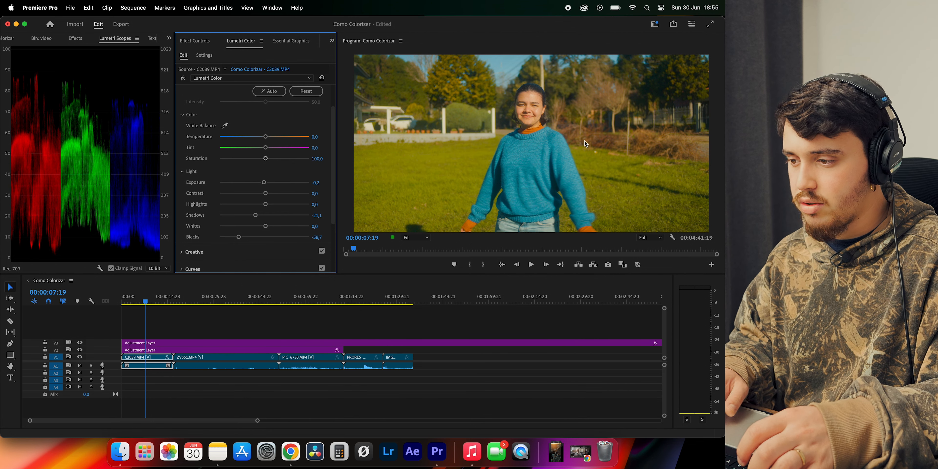
Examine the Curves options for C2039.MP4: the red, blue and white RGB curves and the Hue Saturation curves through Hue vs Luma
{"action": "scroll", "coordinate": [268, 163], "scroll_direction": "down", "scroll_amount": 3}
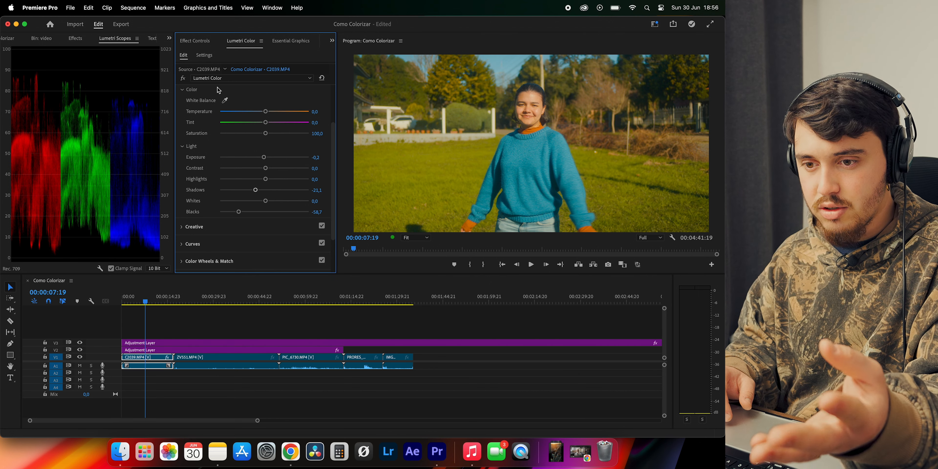
{"action": "scroll", "coordinate": [218, 90], "scroll_direction": "up", "scroll_amount": 3}
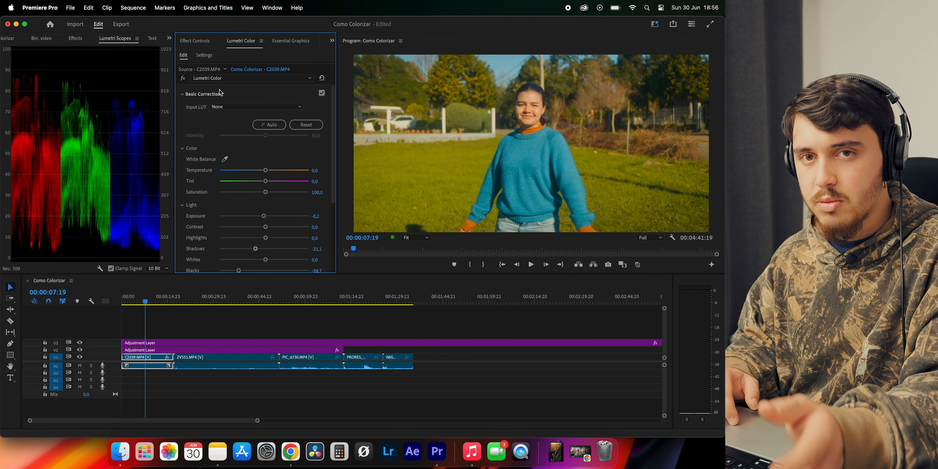
{"action": "scroll", "coordinate": [220, 92], "scroll_direction": "down", "scroll_amount": 5}
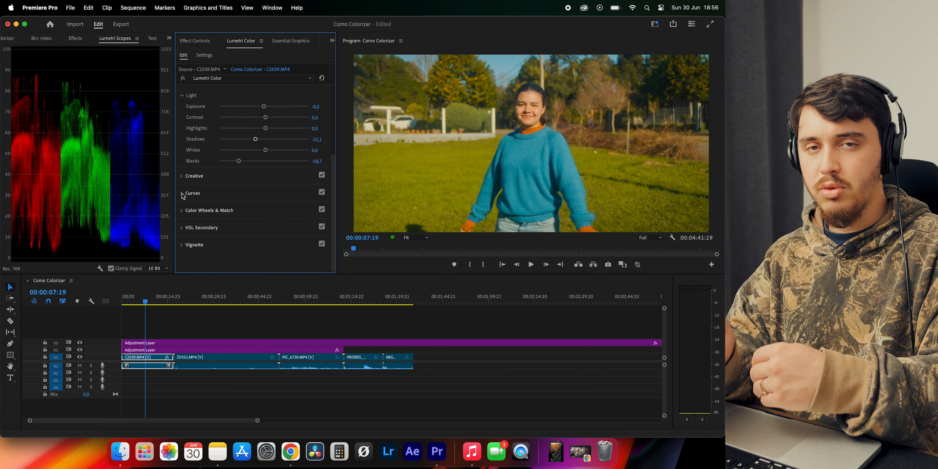
{"action": "left_click", "coordinate": [183, 196]}
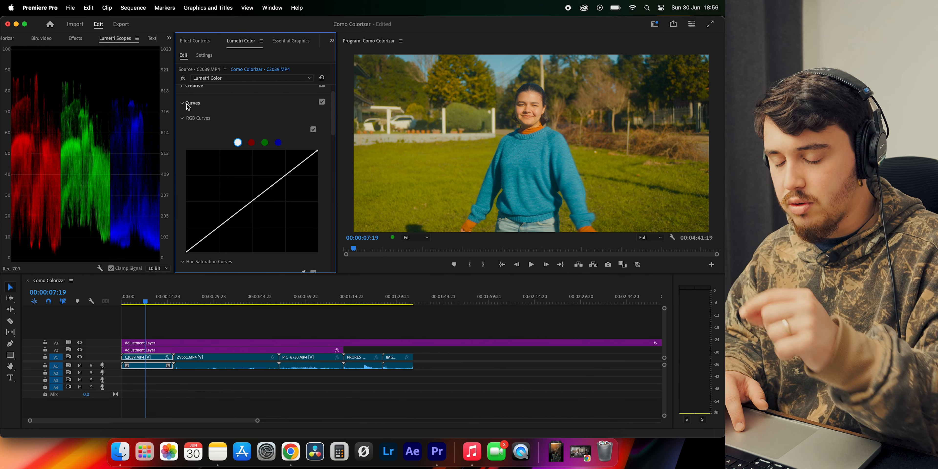
{"action": "scroll", "coordinate": [247, 142], "scroll_direction": "down", "scroll_amount": 3}
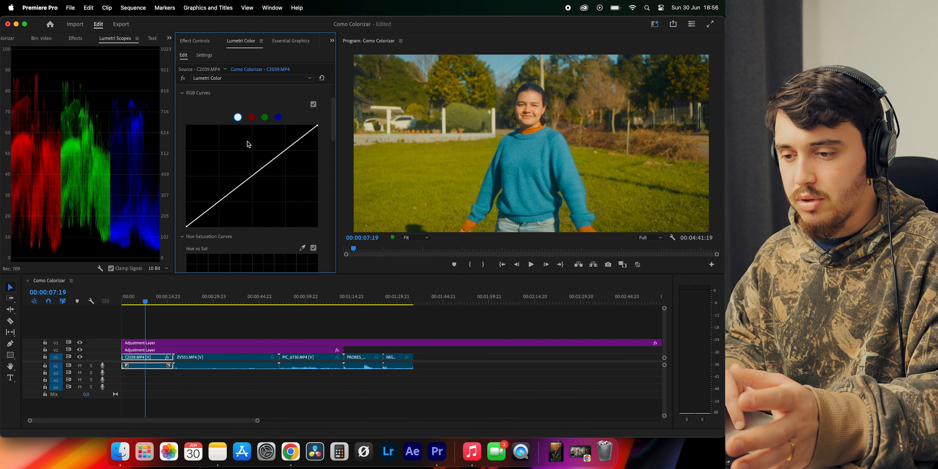
{"action": "left_click", "coordinate": [251, 126]}
{"action": "left_click", "coordinate": [279, 126]}
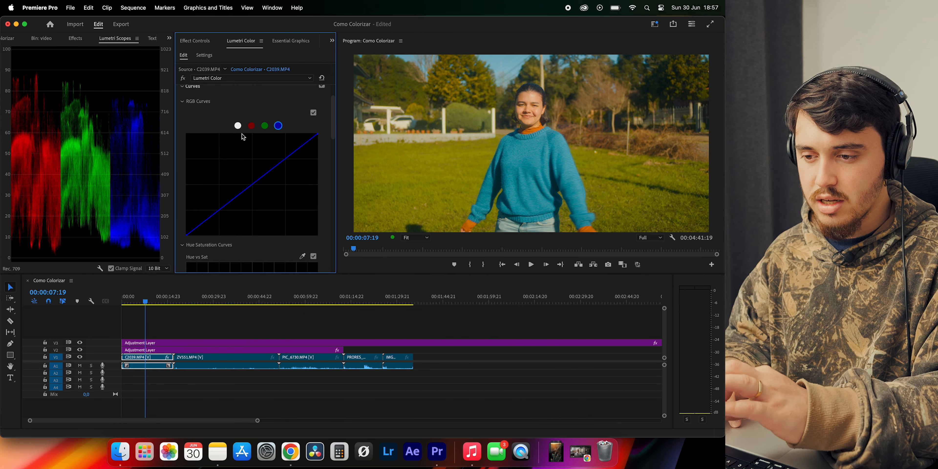
{"action": "left_click", "coordinate": [238, 126]}
{"action": "scroll", "coordinate": [243, 159], "scroll_direction": "down", "scroll_amount": 5}
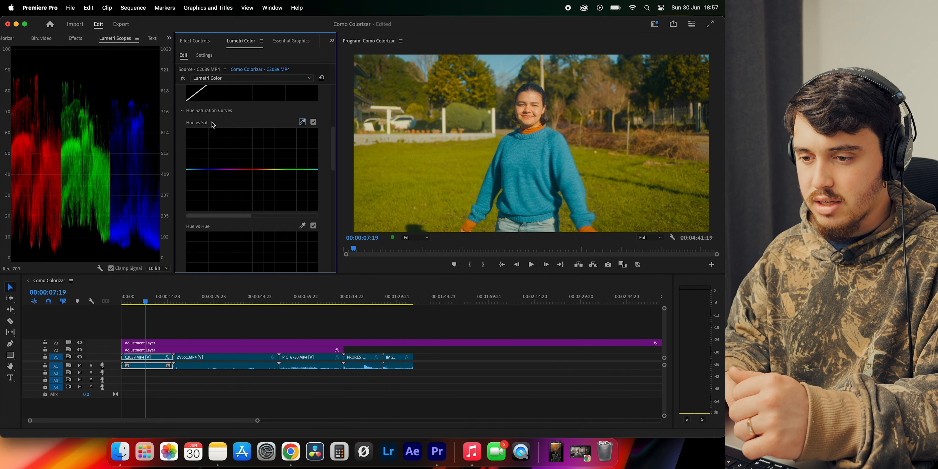
{"action": "scroll", "coordinate": [242, 164], "scroll_direction": "down", "scroll_amount": 3}
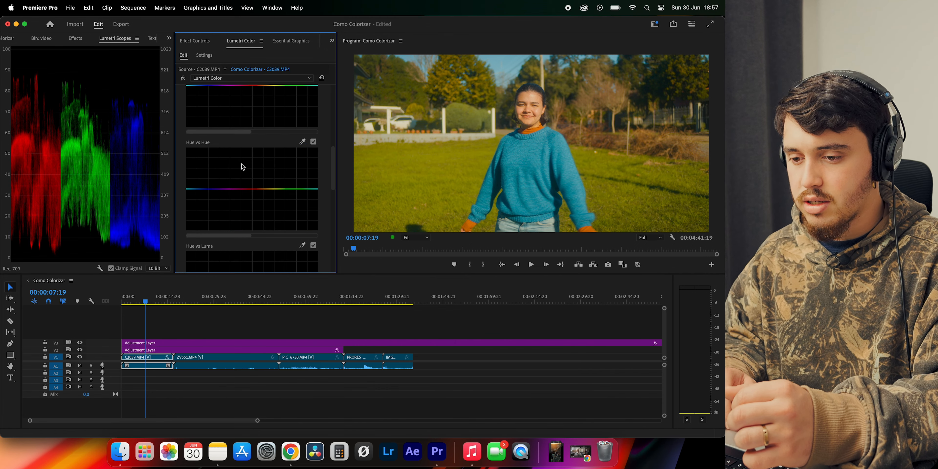
{"action": "scroll", "coordinate": [227, 146], "scroll_direction": "down", "scroll_amount": 3}
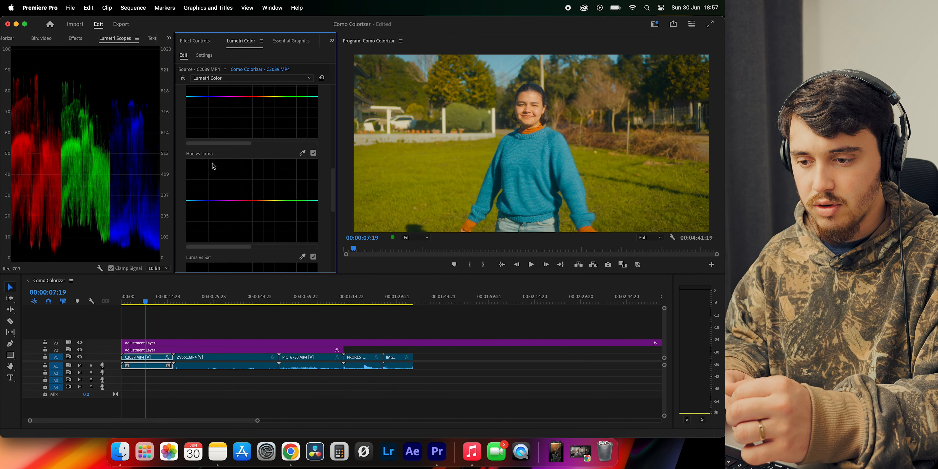
Shape C2039.MP4's white RGB curve into a gentle S with lower shadows and lifted midtones and highlights, and compare it with the RGB curves off
{"action": "scroll", "coordinate": [228, 161], "scroll_direction": "up", "scroll_amount": 6}
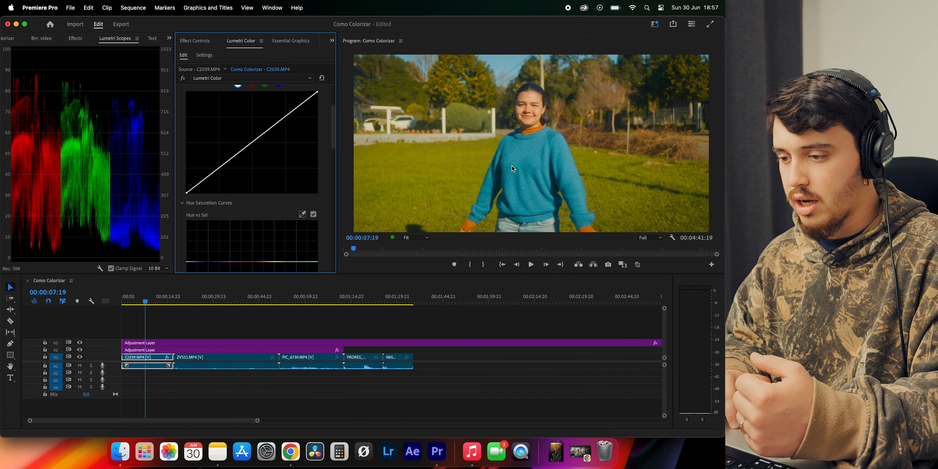
{"action": "scroll", "coordinate": [262, 203], "scroll_direction": "up", "scroll_amount": 1}
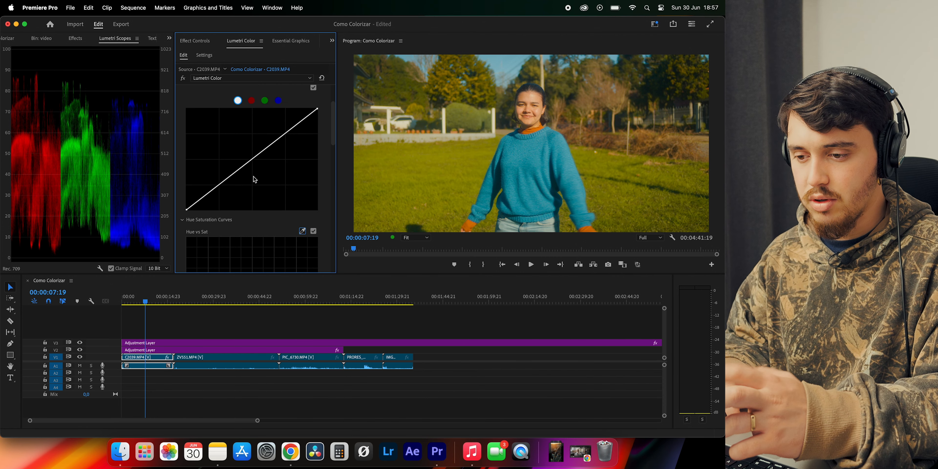
{"action": "left_click", "coordinate": [254, 158]}
{"action": "left_click_drag", "start_coordinate": [219, 186], "coordinate": [219, 191]}
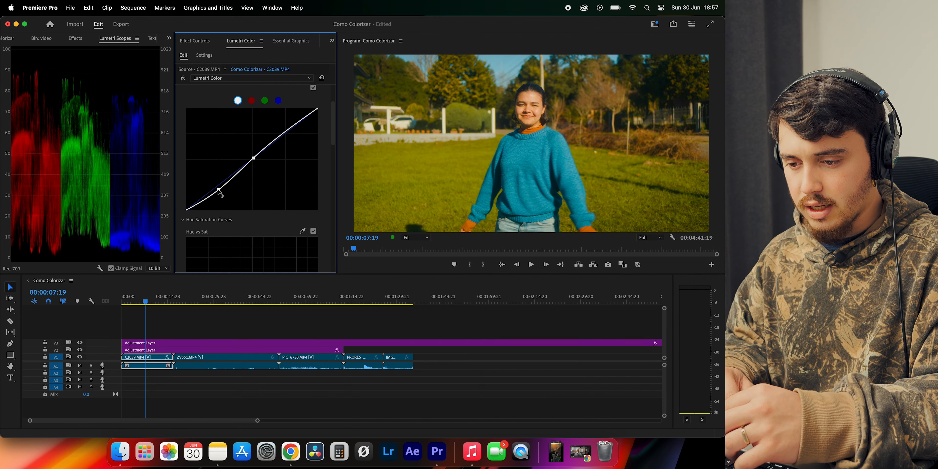
{"action": "left_click", "coordinate": [287, 131]}
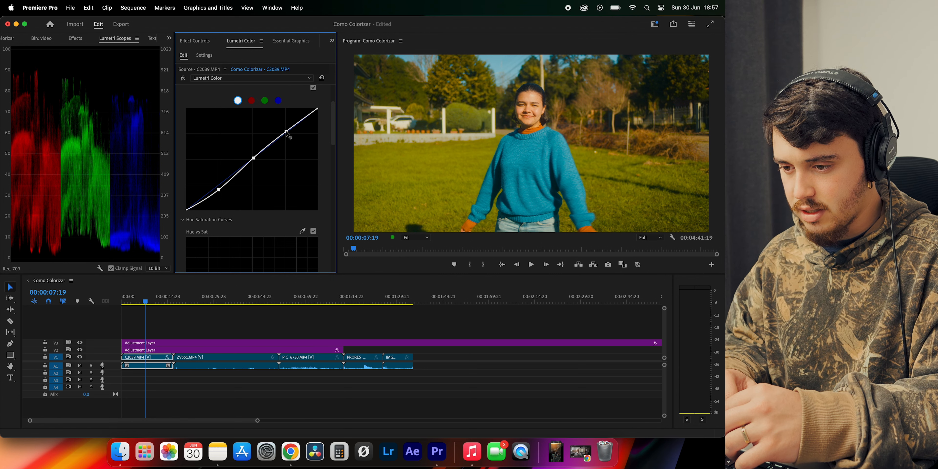
{"action": "left_click_drag", "start_coordinate": [287, 131], "coordinate": [286, 129]}
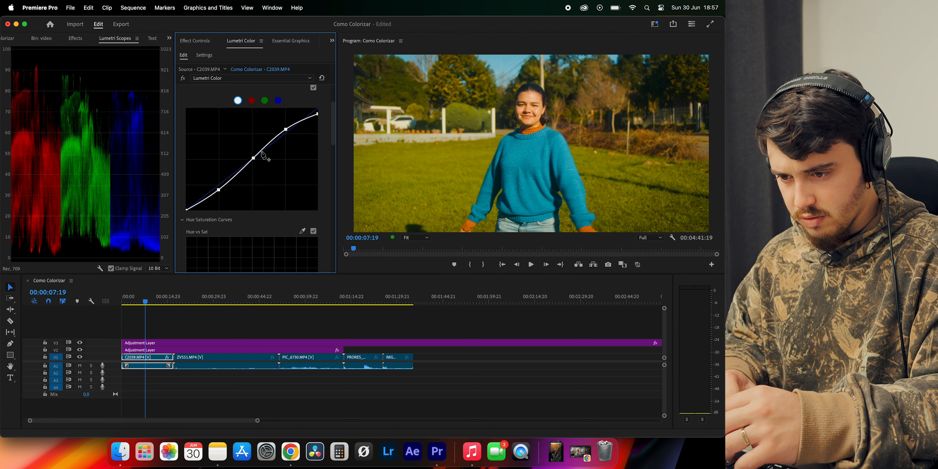
{"action": "left_click_drag", "start_coordinate": [254, 158], "coordinate": [253, 155]}
{"action": "scroll", "coordinate": [284, 146], "scroll_direction": "up", "scroll_amount": 2}
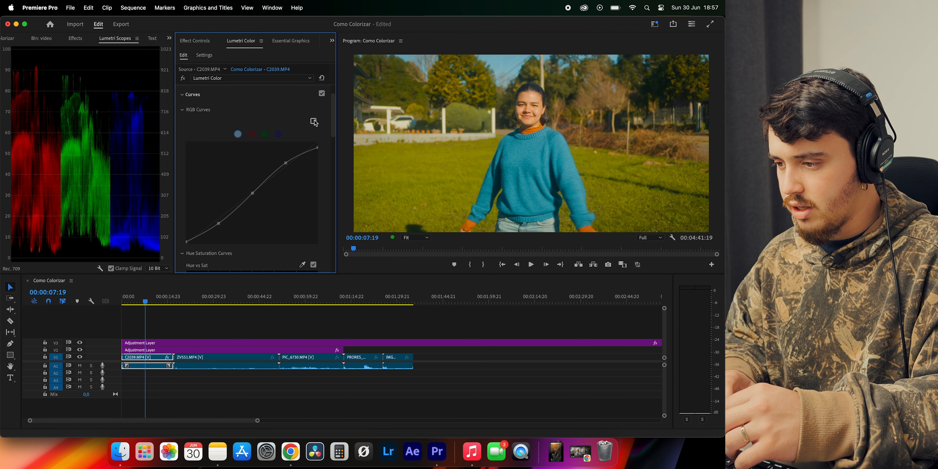
{"action": "left_click", "coordinate": [314, 121]}
{"action": "scroll", "coordinate": [264, 129], "scroll_direction": "down", "scroll_amount": 3}
{"action": "scroll", "coordinate": [264, 129], "scroll_direction": "up", "scroll_amount": 1}
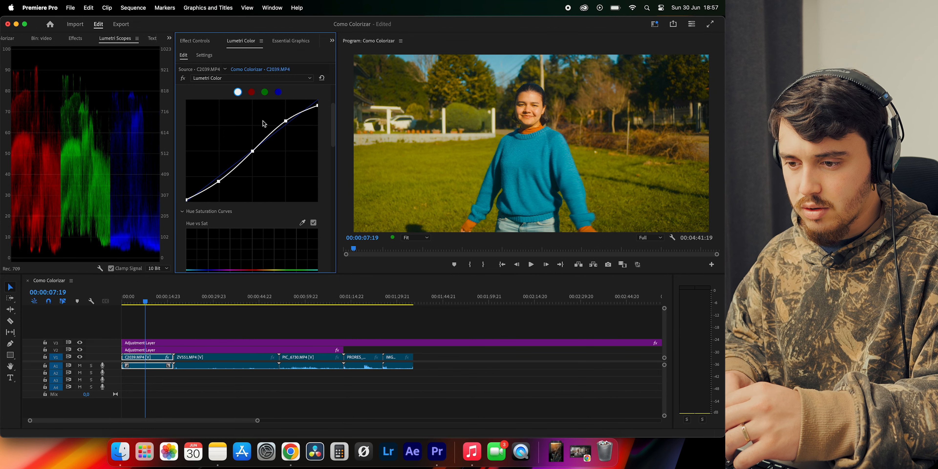
Anchor the shadows on C2039.MP4's blue curve and lift its black endpoint slightly
{"action": "left_click", "coordinate": [277, 93]}
{"action": "scroll", "coordinate": [280, 105], "scroll_direction": "up", "scroll_amount": 1}
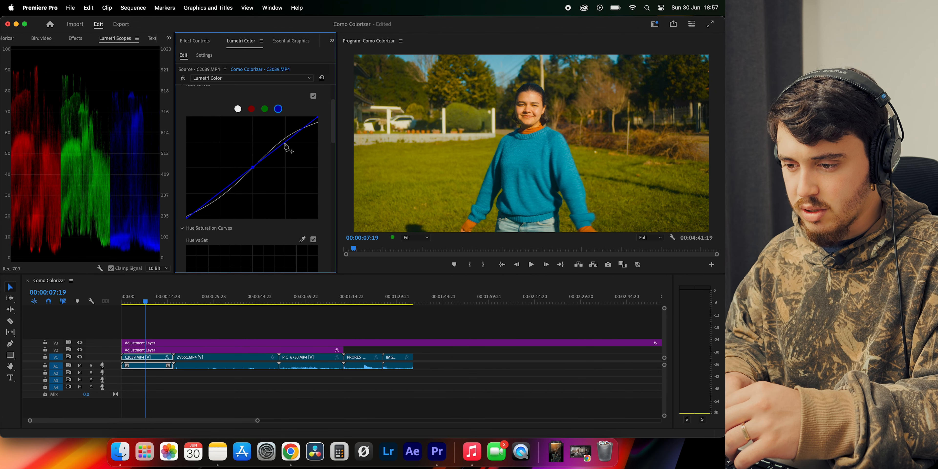
{"action": "left_click", "coordinate": [220, 193]}
{"action": "left_click_drag", "start_coordinate": [186, 218], "coordinate": [182, 215]}
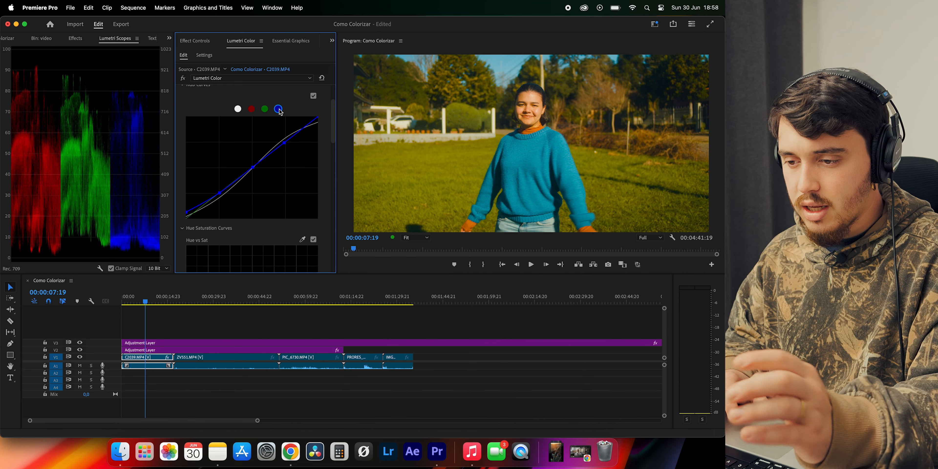
Review the white, green and red curves, and nudge the midpoint of the blue curve slightly upward
{"action": "left_click", "coordinate": [238, 109]}
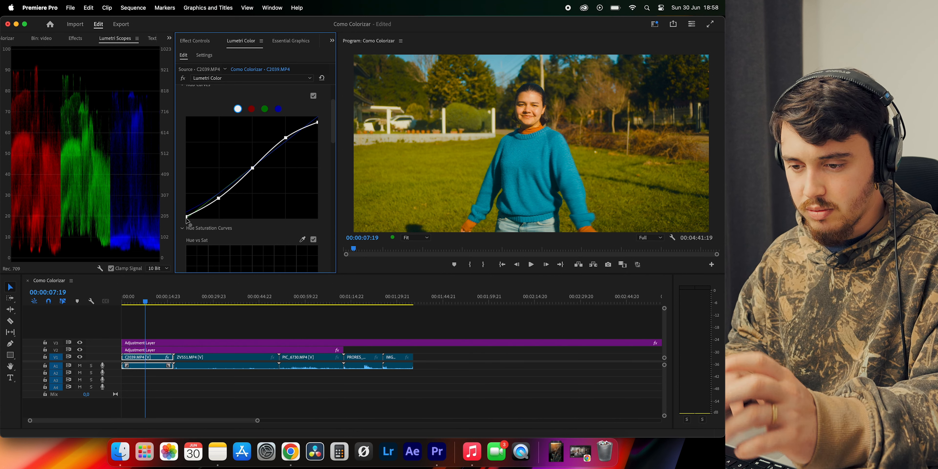
{"action": "left_click", "coordinate": [279, 110]}
{"action": "left_click", "coordinate": [265, 110]}
{"action": "left_click", "coordinate": [253, 110]}
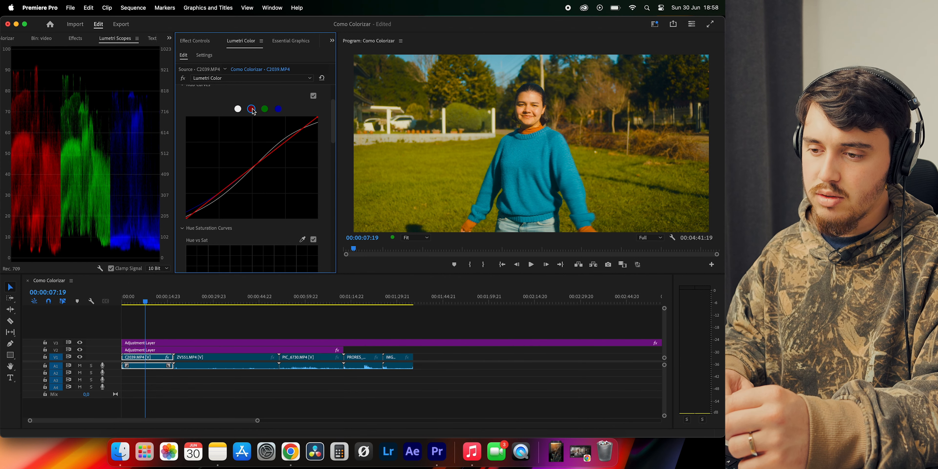
{"action": "left_click", "coordinate": [265, 109]}
{"action": "left_click", "coordinate": [278, 109]}
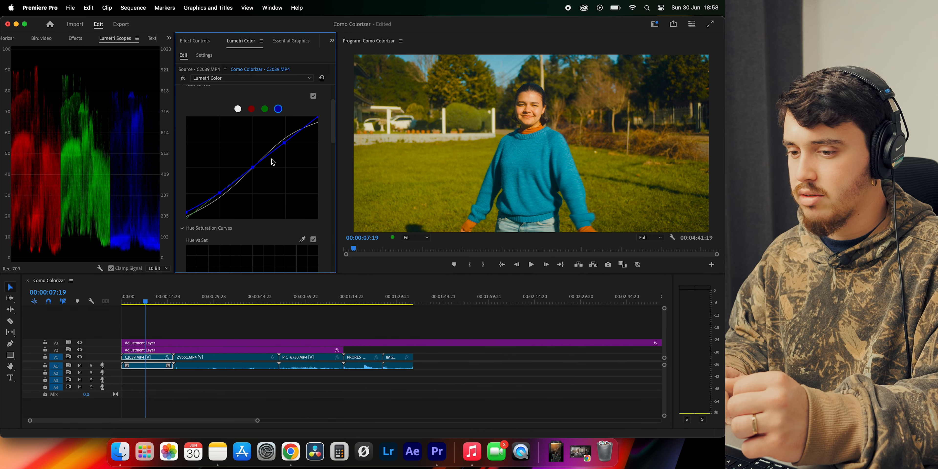
{"action": "left_click_drag", "start_coordinate": [254, 168], "coordinate": [253, 167]}
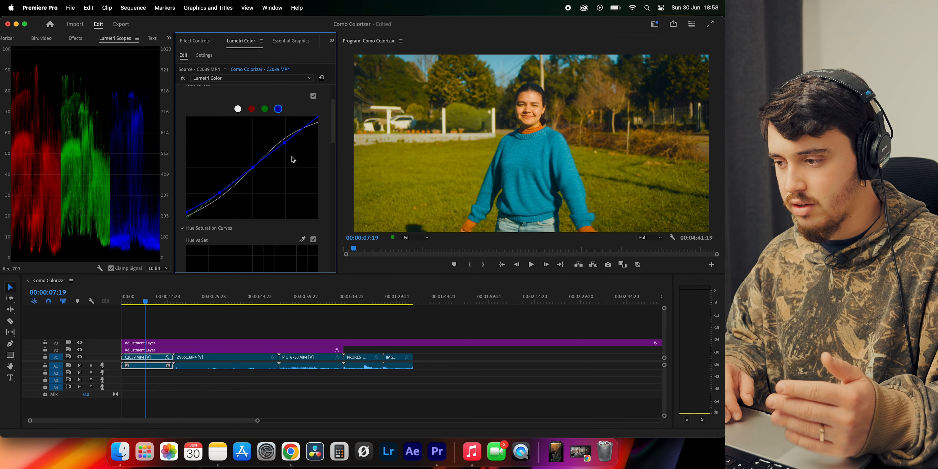
Sample the grass for Hue vs Sat, lower the saturation of its yellow-green point, and compare with the curve off
{"action": "scroll", "coordinate": [293, 160], "scroll_direction": "down", "scroll_amount": 1}
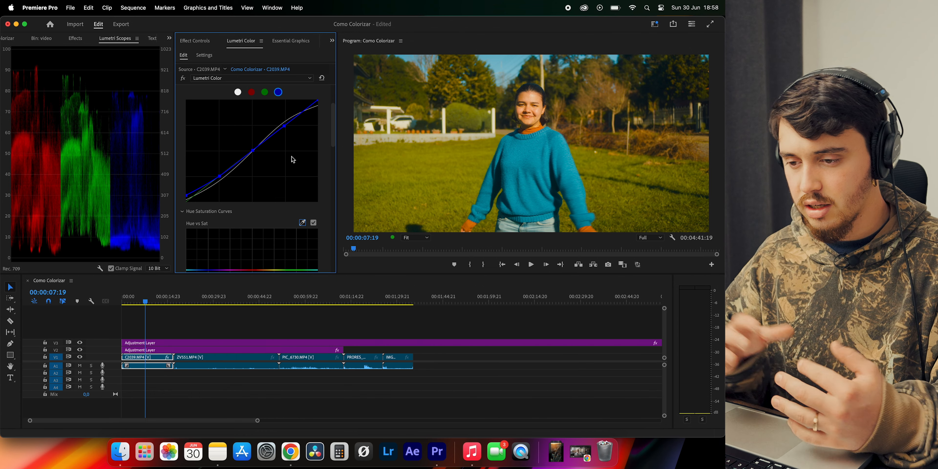
{"action": "scroll", "coordinate": [294, 155], "scroll_direction": "down", "scroll_amount": 8}
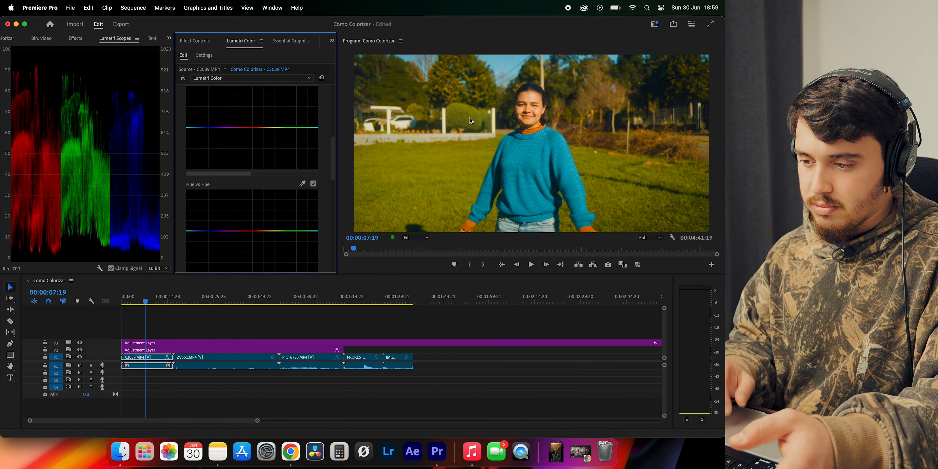
{"action": "scroll", "coordinate": [313, 154], "scroll_direction": "up", "scroll_amount": 5}
{"action": "left_click", "coordinate": [303, 164]}
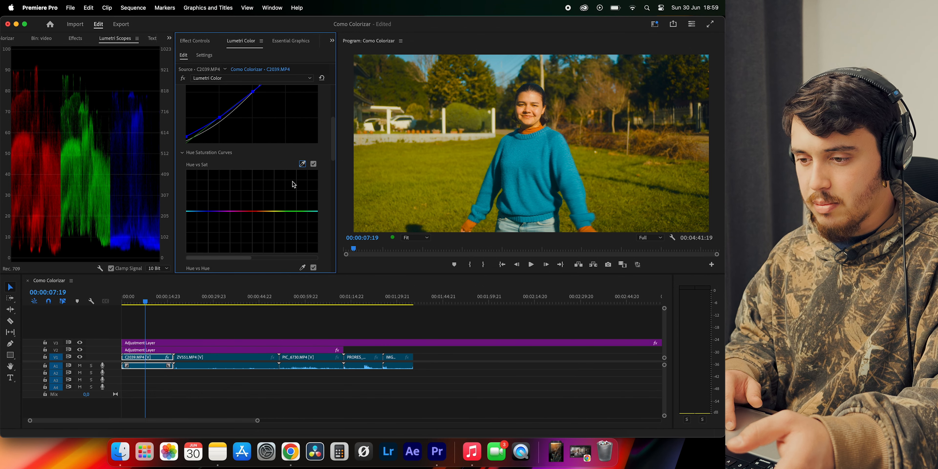
{"action": "left_click", "coordinate": [420, 157]}
{"action": "scroll", "coordinate": [277, 194], "scroll_direction": "down", "scroll_amount": 1}
{"action": "left_click_drag", "start_coordinate": [277, 194], "coordinate": [277, 200]}
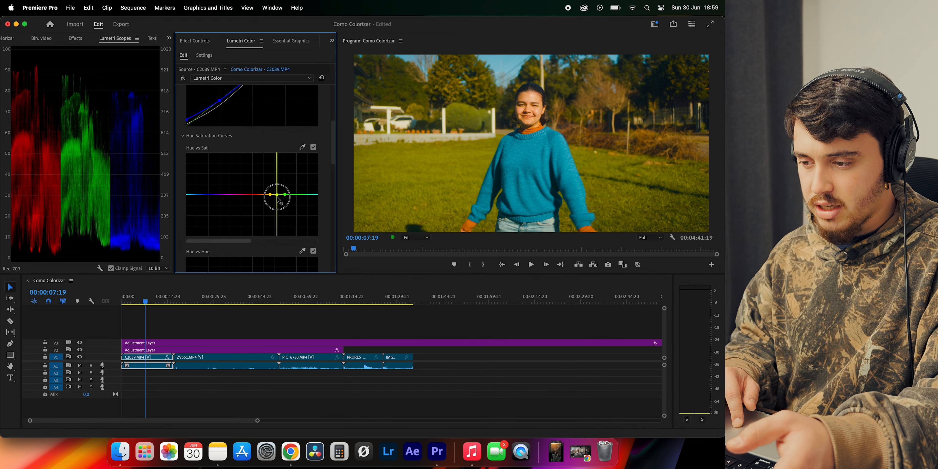
{"action": "scroll", "coordinate": [294, 188], "scroll_direction": "down", "scroll_amount": 3}
{"action": "left_click", "coordinate": [314, 88]}
{"action": "left_click", "coordinate": [313, 88]}
{"action": "left_click", "coordinate": [313, 89]}
{"action": "left_click", "coordinate": [314, 88]}
Add Hue vs Hue points from orange to green, lower the yellow point slightly, and compare with the curve off
{"action": "scroll", "coordinate": [293, 146], "scroll_direction": "down", "scroll_amount": 4}
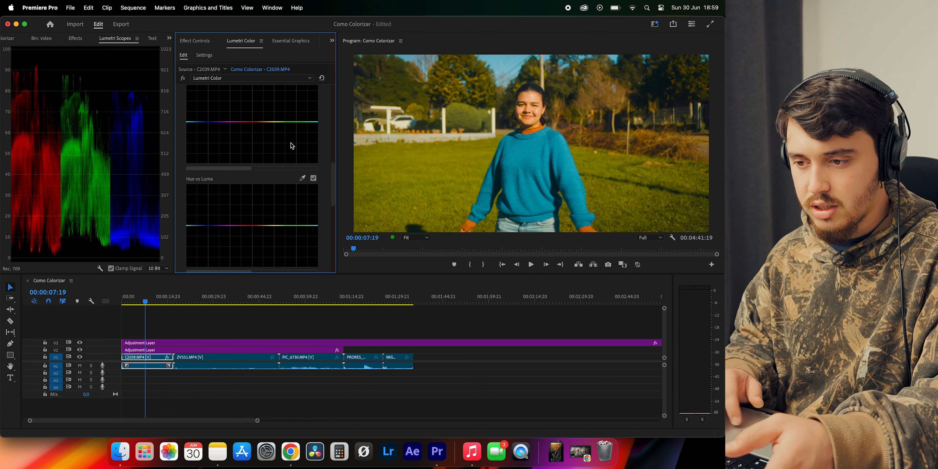
{"action": "left_click", "coordinate": [262, 155]}
{"action": "left_click", "coordinate": [270, 156]}
{"action": "left_click", "coordinate": [276, 156]}
{"action": "left_click", "coordinate": [284, 156]}
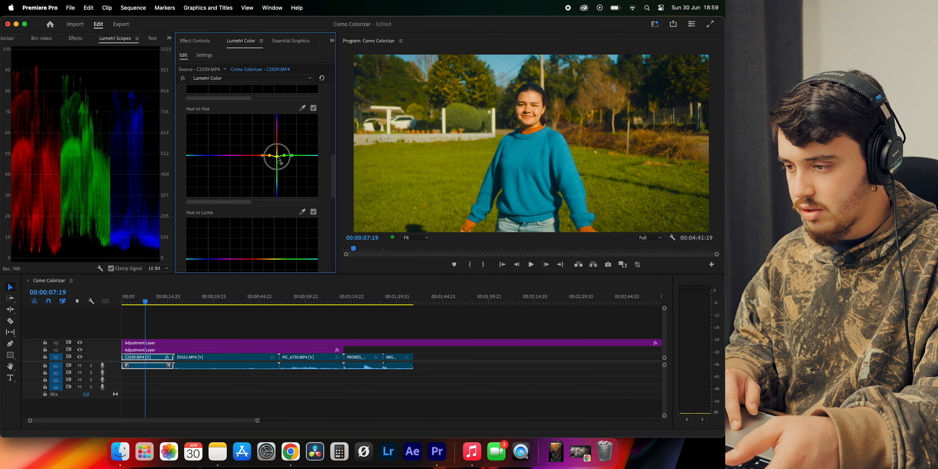
{"action": "left_click_drag", "start_coordinate": [278, 158], "coordinate": [277, 159]}
{"action": "left_click", "coordinate": [314, 108]}
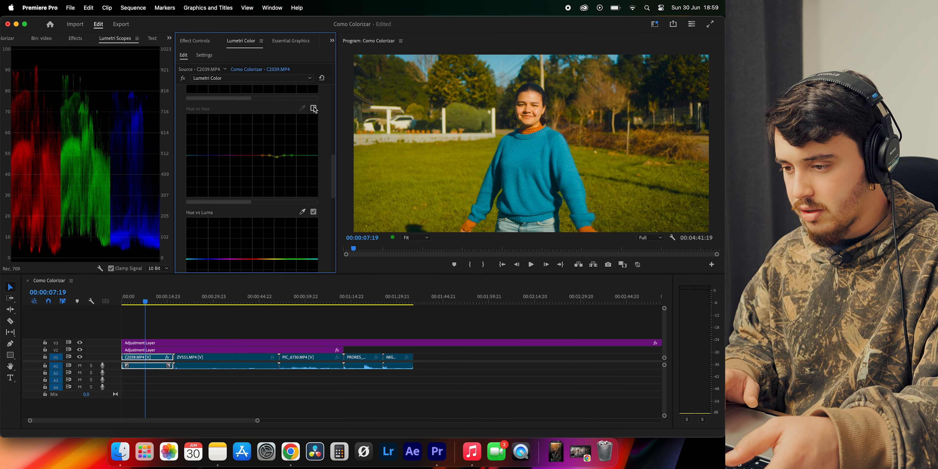
{"action": "left_click", "coordinate": [313, 108]}
Darken the yellows slightly by lowering the middle yellow point on C2039.MP4's Hue vs Luma curve, and compare with the curve off
{"action": "scroll", "coordinate": [279, 168], "scroll_direction": "down", "scroll_amount": 5}
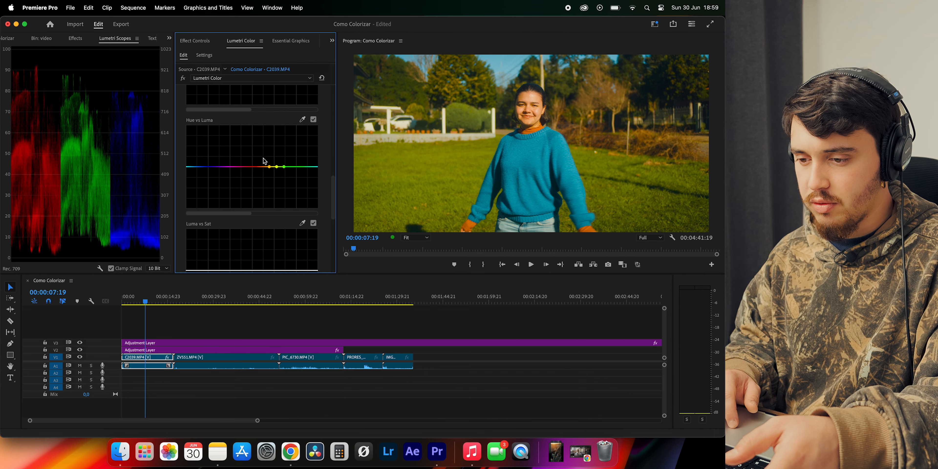
{"action": "left_click_drag", "start_coordinate": [277, 167], "coordinate": [277, 172]}
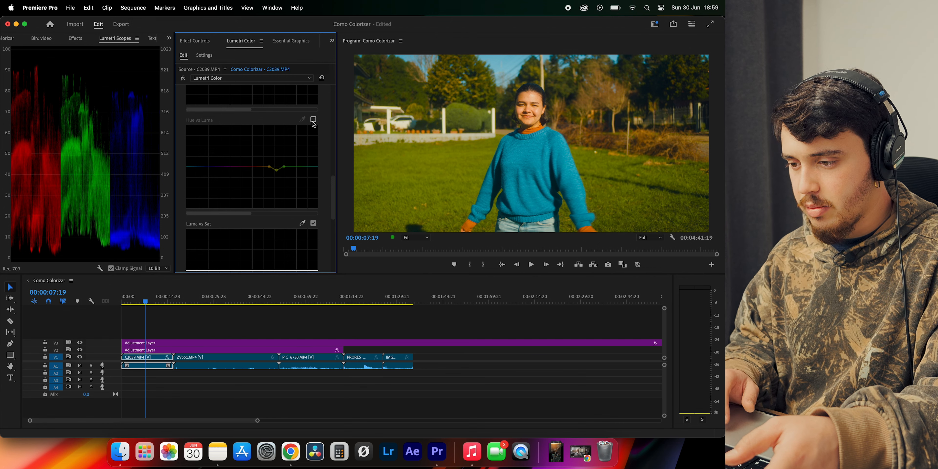
{"action": "scroll", "coordinate": [276, 142], "scroll_direction": "down", "scroll_amount": 3}
Lower the yellow point further on C2039.MP4's Hue vs Sat curve to desaturate the grass more
{"action": "scroll", "coordinate": [275, 142], "scroll_direction": "up", "scroll_amount": 1}
{"action": "left_click_drag", "start_coordinate": [276, 142], "coordinate": [279, 150]}
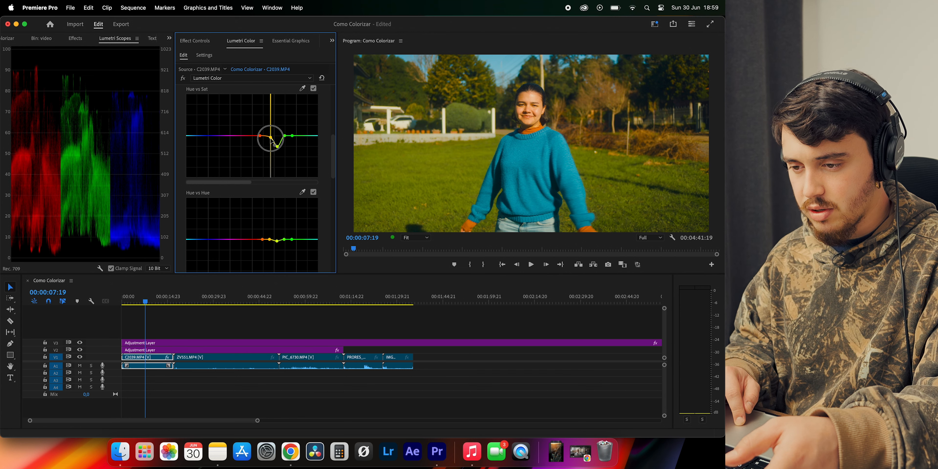
{"action": "scroll", "coordinate": [273, 120], "scroll_direction": "up", "scroll_amount": 5}
Zoom in on the timeline and move the playhead to 00:00:07:05
{"action": "key", "text": "Up"}
{"action": "key", "text": "equal"}
{"action": "left_click_drag", "start_coordinate": [160, 300], "coordinate": [157, 300]}
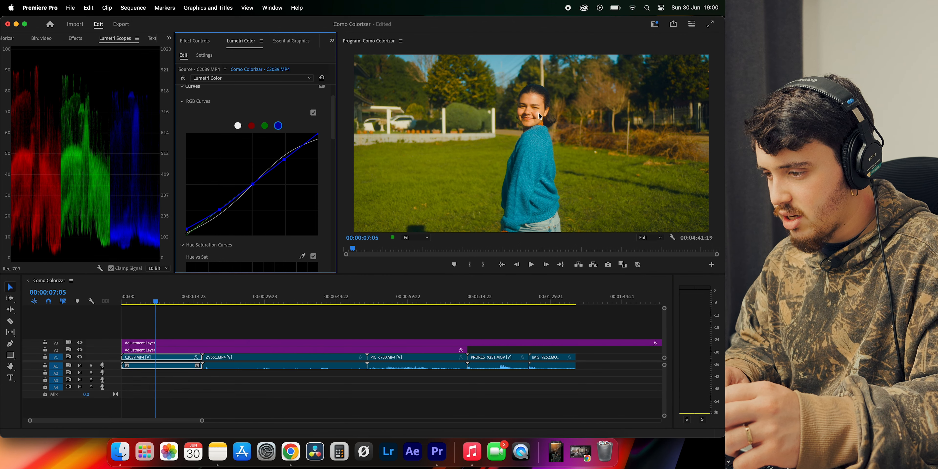
Review C2039.MP4's RGB and Hue vs Sat curves, and collapse the Curves section
{"action": "scroll", "coordinate": [204, 141], "scroll_direction": "up", "scroll_amount": 2}
{"action": "left_click", "coordinate": [188, 130]}
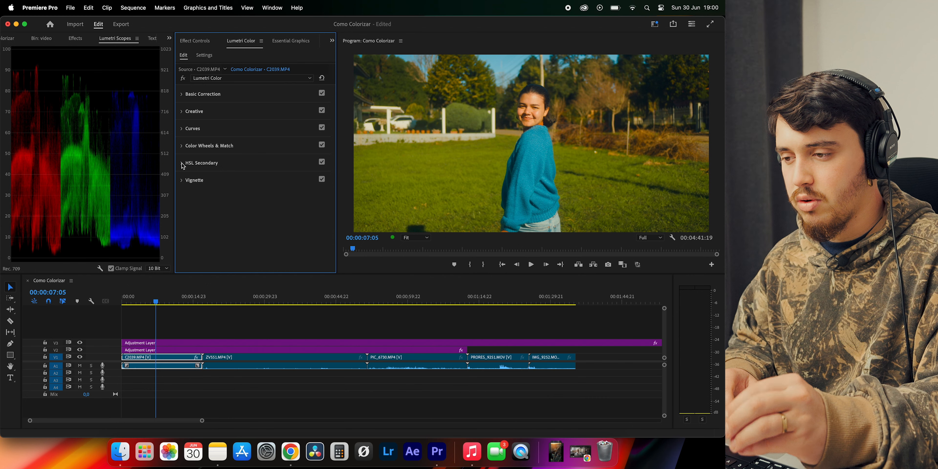
{"action": "left_click", "coordinate": [184, 130]}
{"action": "scroll", "coordinate": [251, 155], "scroll_direction": "down", "scroll_amount": 5}
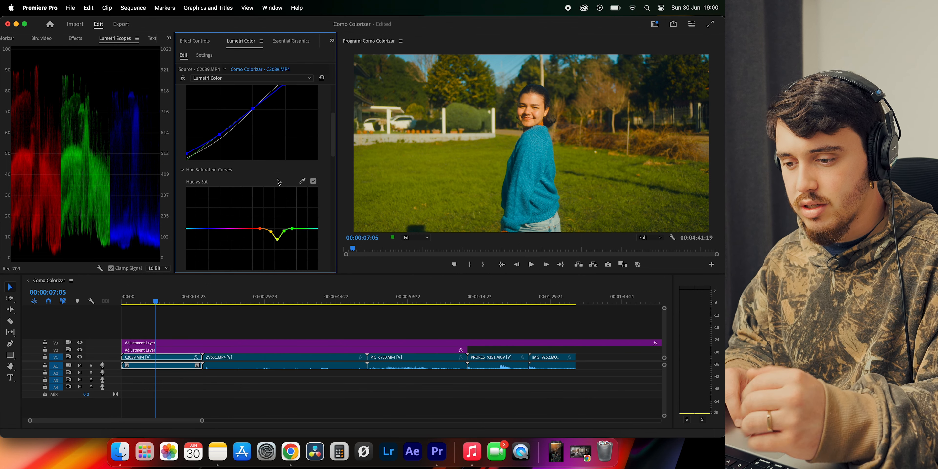
{"action": "scroll", "coordinate": [282, 184], "scroll_direction": "up", "scroll_amount": 5}
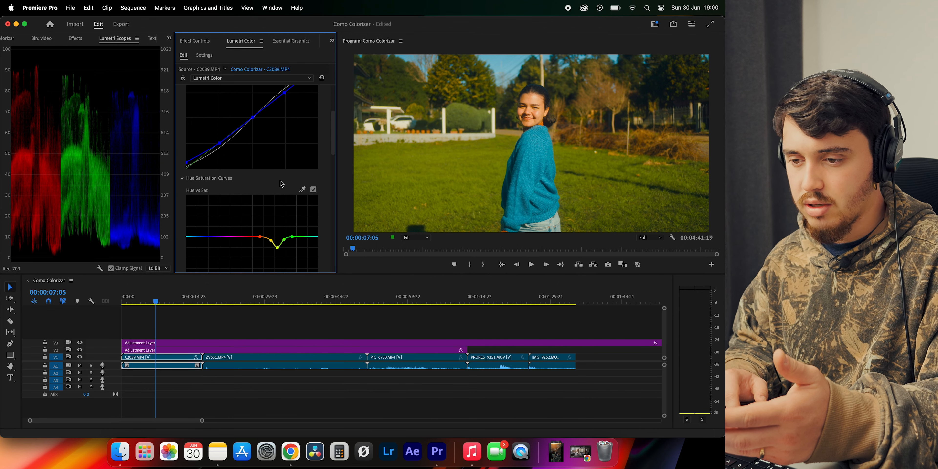
{"action": "left_click", "coordinate": [185, 128]}
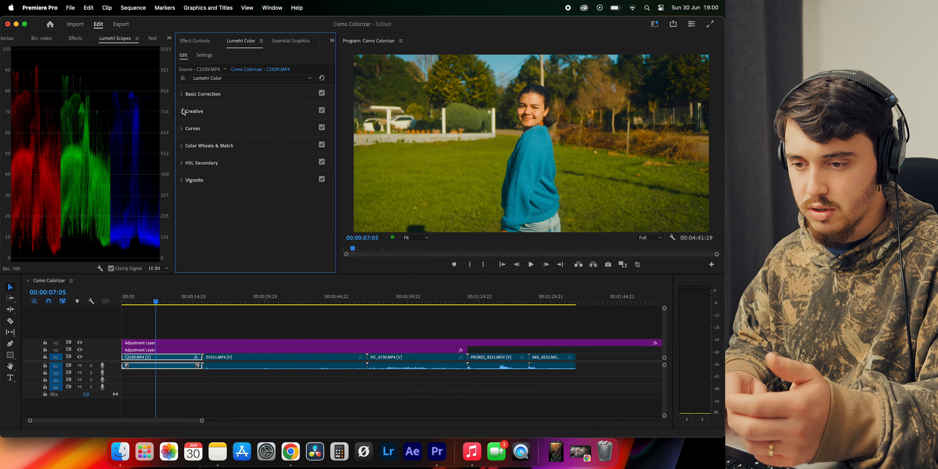
In HSL Secondary, key the woman's facial skin, show the Color/Gray mask uninverted, and shift the luminance range slightly darker
{"action": "left_click", "coordinate": [183, 164]}
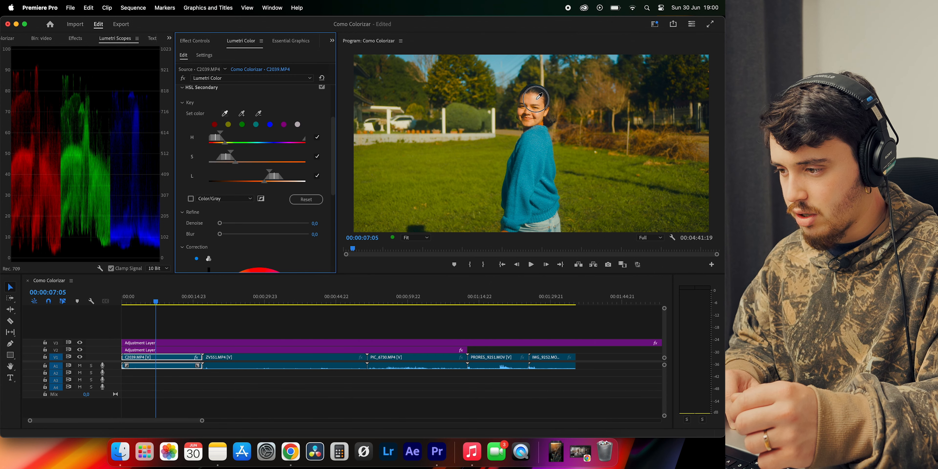
{"action": "left_click", "coordinate": [191, 199]}
{"action": "left_click", "coordinate": [262, 198]}
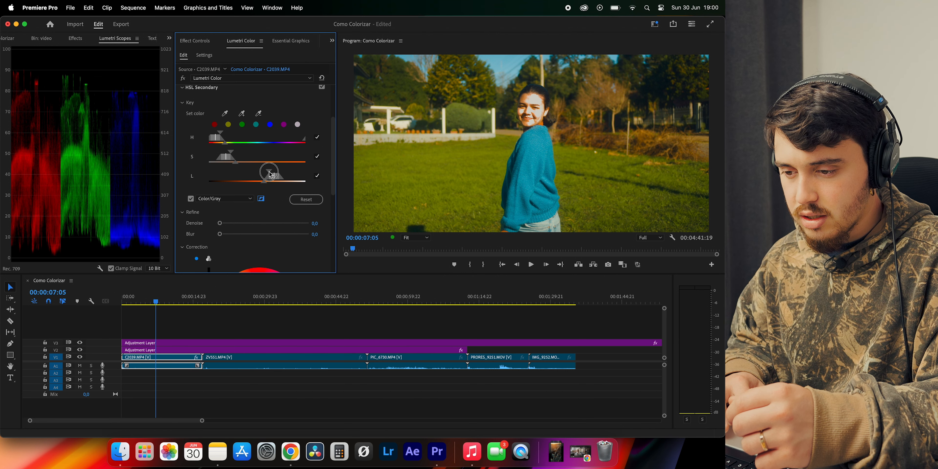
{"action": "left_click_drag", "start_coordinate": [276, 181], "coordinate": [273, 181]}
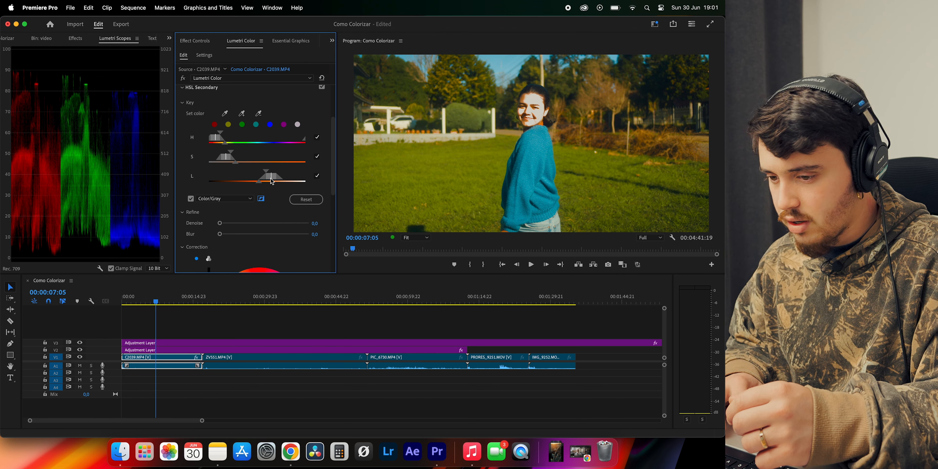
{"action": "left_click", "coordinate": [261, 199]}
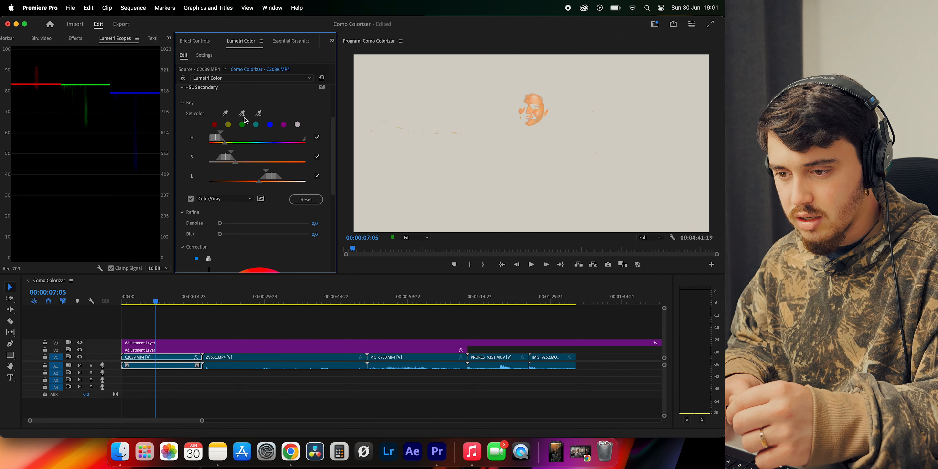
Add a vectorscope to the Lumetri Scopes beside the RGB parade
{"action": "scroll", "coordinate": [246, 116], "scroll_direction": "down", "scroll_amount": 5}
{"action": "right_click", "coordinate": [87, 159]}
{"action": "left_click", "coordinate": [98, 163]}
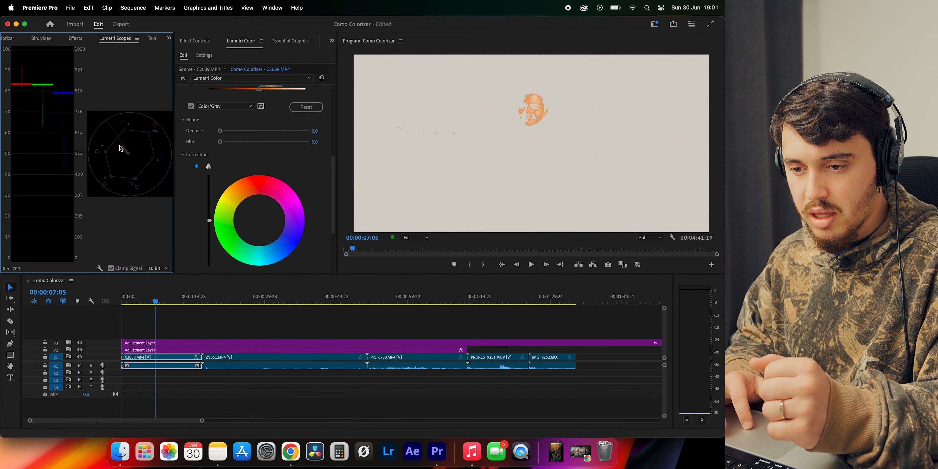
Try a tint of 5.2 on the keyed skin in the HSL Secondary correction, and change it to -12.7
{"action": "scroll", "coordinate": [209, 173], "scroll_direction": "down", "scroll_amount": 5}
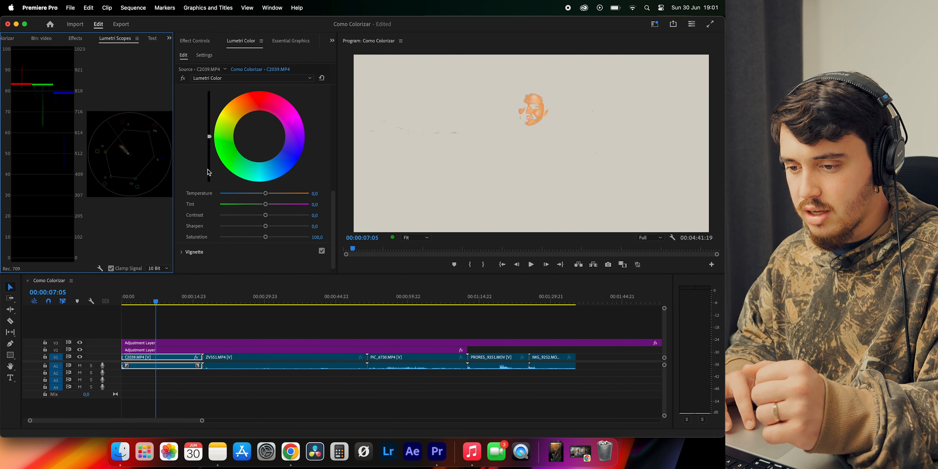
{"action": "left_click_drag", "start_coordinate": [268, 207], "coordinate": [267, 207]}
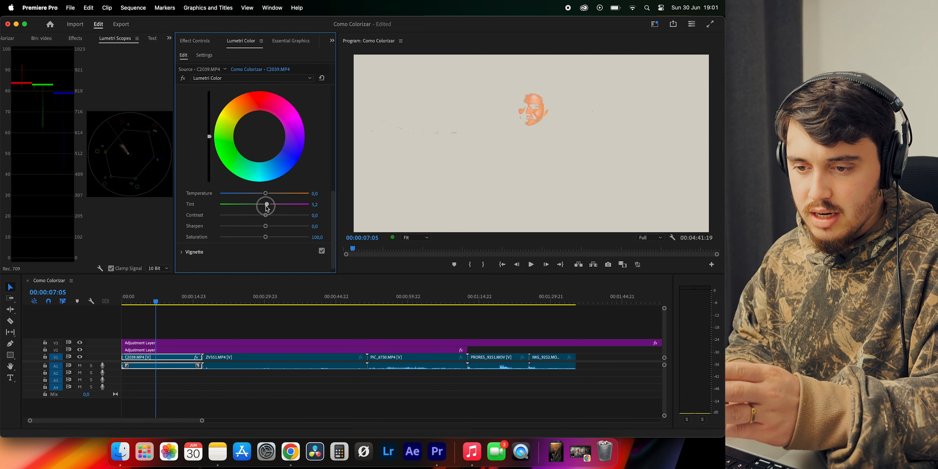
{"action": "left_click", "coordinate": [153, 130]}
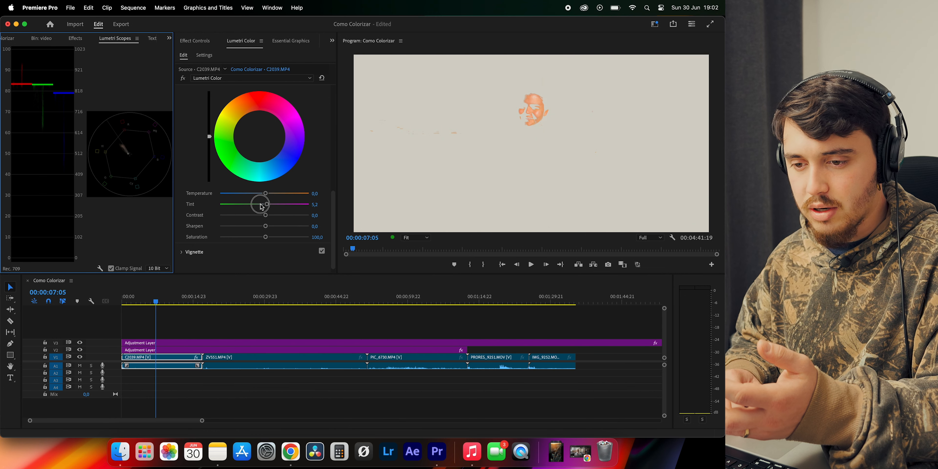
{"action": "left_click_drag", "start_coordinate": [267, 204], "coordinate": [259, 204]}
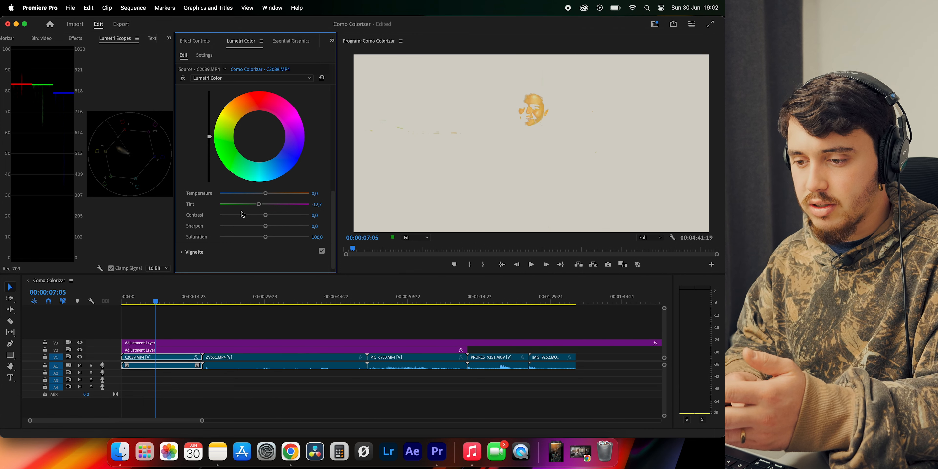
Reset the skin correction's tint to 0, try saturations of 162.4 and 58.2, and restore saturation to 100
{"action": "double_click", "coordinate": [259, 204]}
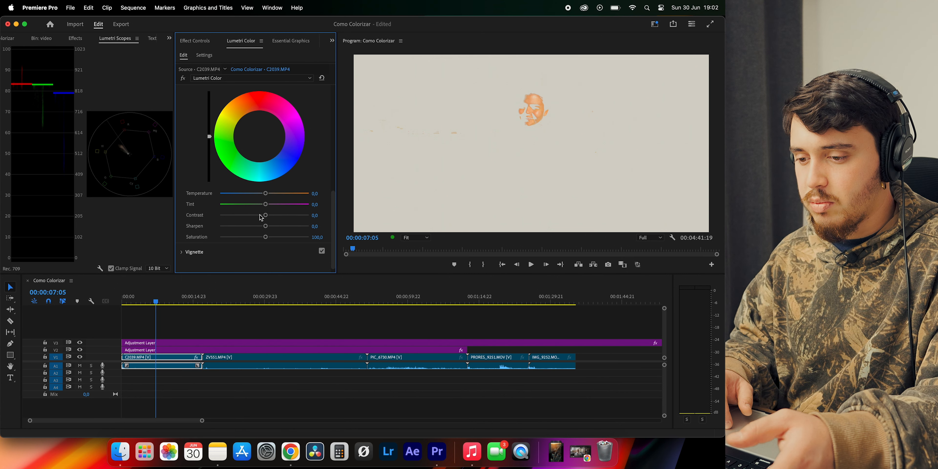
{"action": "left_click_drag", "start_coordinate": [263, 238], "coordinate": [293, 237]}
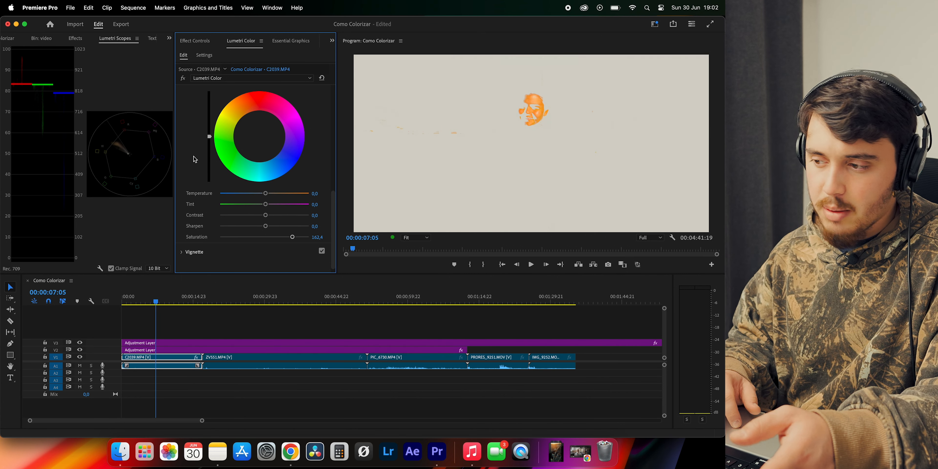
{"action": "left_click_drag", "start_coordinate": [292, 237], "coordinate": [246, 238]}
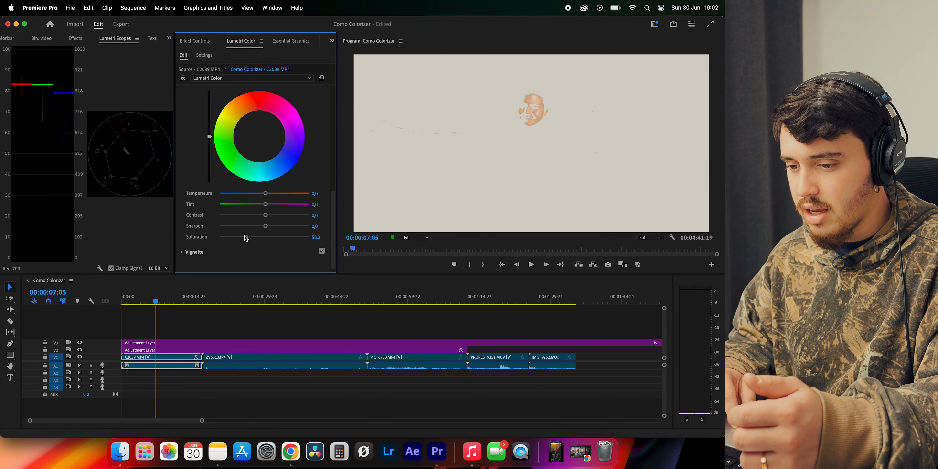
{"action": "double_click", "coordinate": [245, 237]}
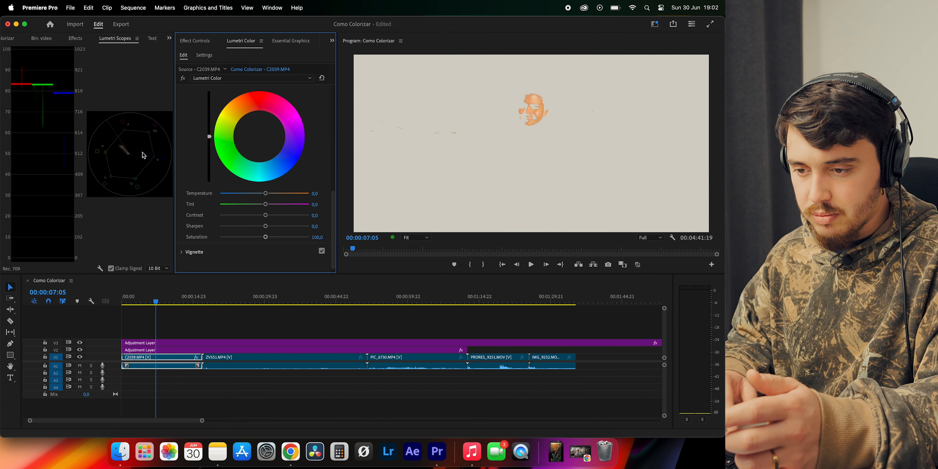
Set the HSL Secondary correction's tint to 6.1 and turn off the Color/Gray mask to show the full image
{"action": "scroll", "coordinate": [267, 205], "scroll_direction": "down", "scroll_amount": 1}
{"action": "left_click_drag", "start_coordinate": [267, 199], "coordinate": [268, 201]}
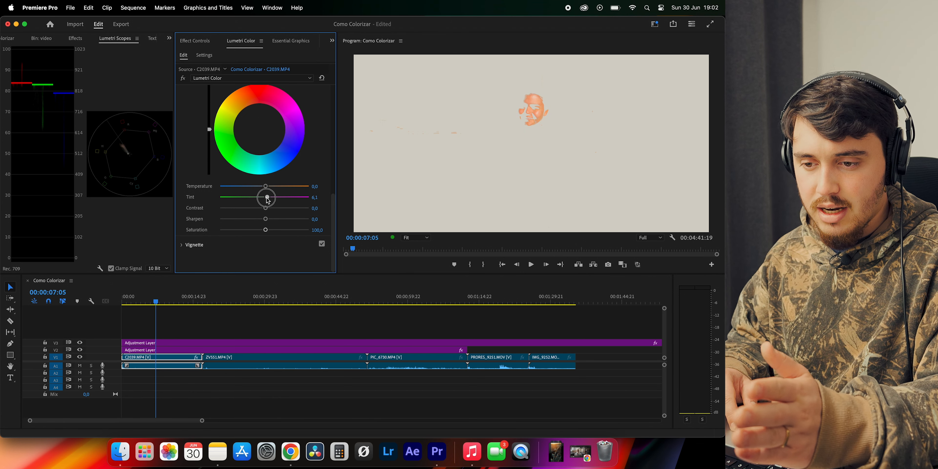
{"action": "scroll", "coordinate": [268, 200], "scroll_direction": "up", "scroll_amount": 5}
{"action": "left_click", "coordinate": [191, 166]}
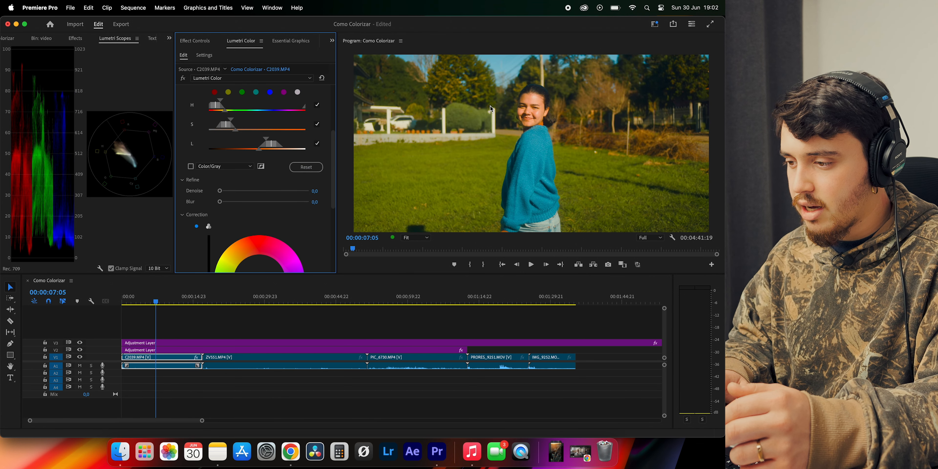
Disable and re-enable HSL Secondary to compare the woman's skin tone with and without the correction
{"action": "scroll", "coordinate": [239, 162], "scroll_direction": "down", "scroll_amount": 5}
{"action": "scroll", "coordinate": [273, 186], "scroll_direction": "up", "scroll_amount": 7}
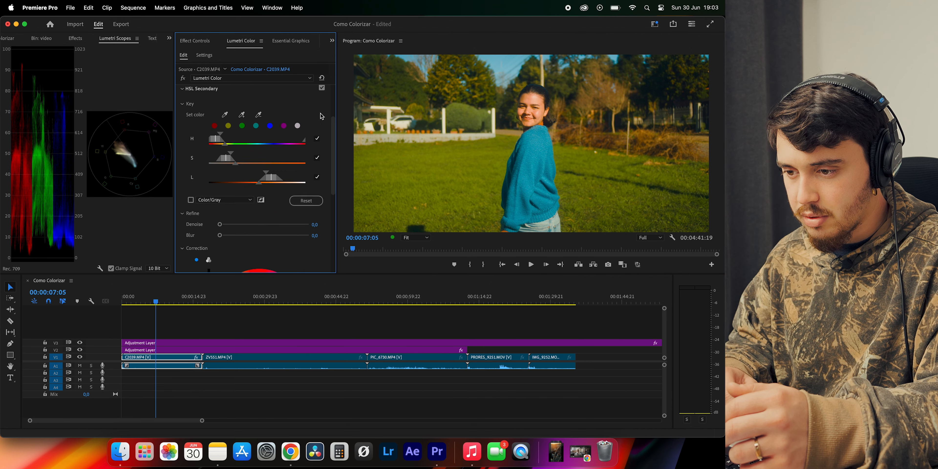
{"action": "left_click", "coordinate": [322, 123]}
{"action": "left_click", "coordinate": [323, 123]}
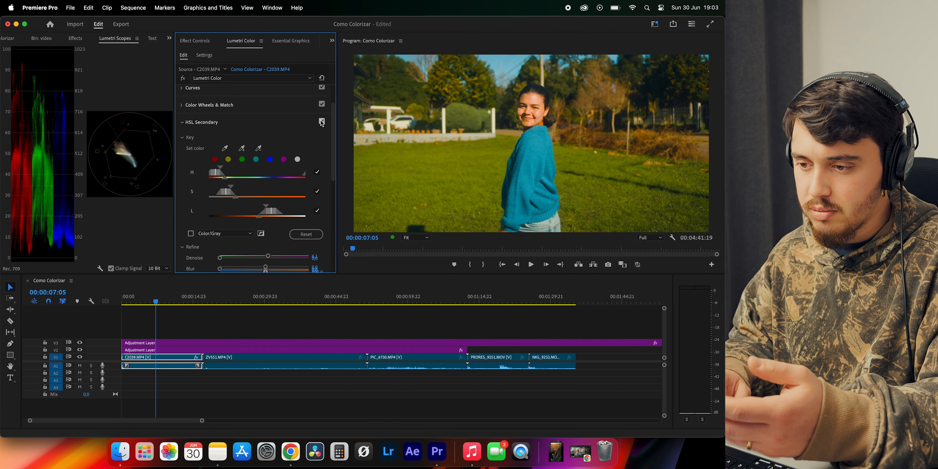
{"action": "left_click", "coordinate": [322, 122]}
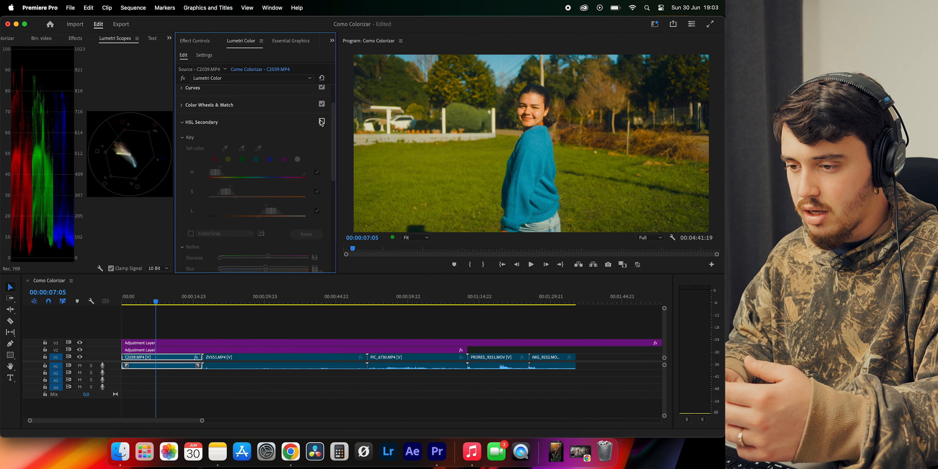
{"action": "left_click", "coordinate": [322, 123]}
Reset the HSL Secondary correction's tint to 0 and keep its three-way Midtones, Shadows and Highlights color wheels displayed
{"action": "scroll", "coordinate": [269, 208], "scroll_direction": "down", "scroll_amount": 8}
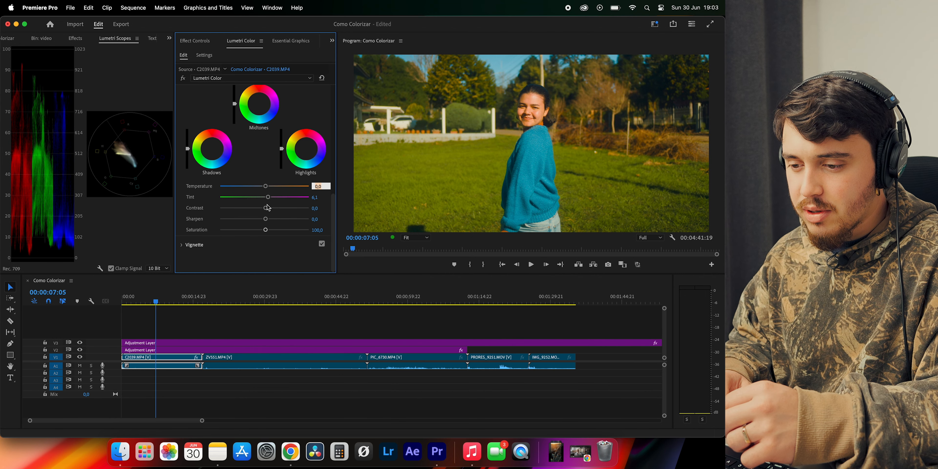
{"action": "double_click", "coordinate": [268, 197]}
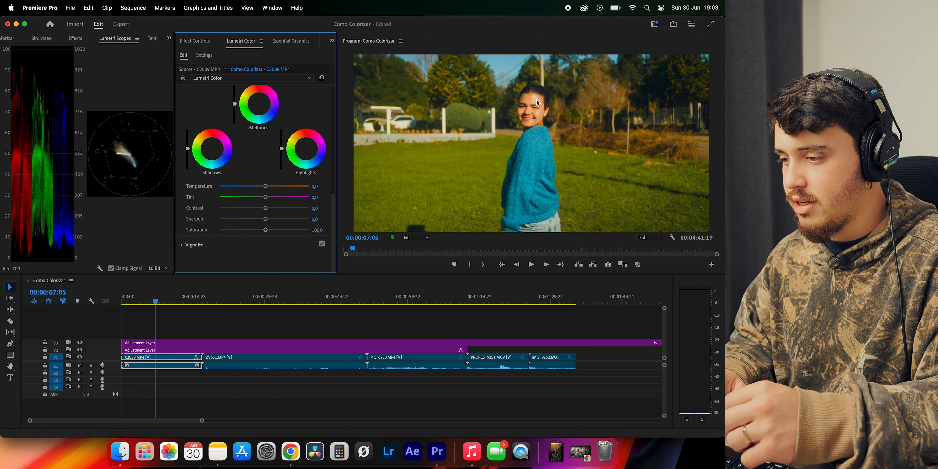
{"action": "scroll", "coordinate": [289, 149], "scroll_direction": "up", "scroll_amount": 3}
{"action": "left_click", "coordinate": [197, 118]}
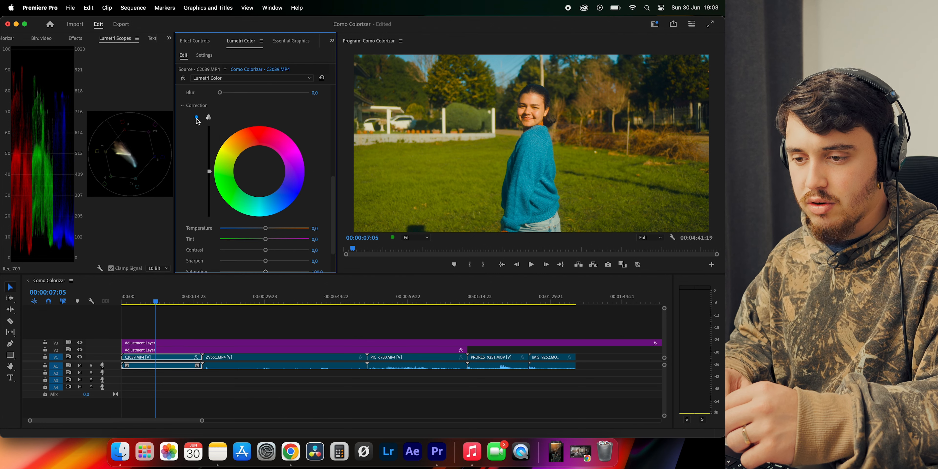
{"action": "left_click", "coordinate": [208, 117]}
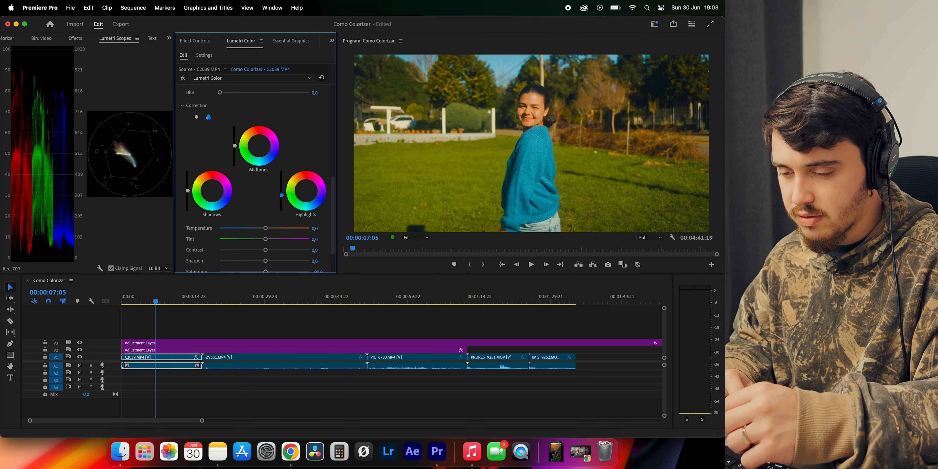
Toggle HSL Secondary off and on to compare the result, and examine the woman's face in close-up
{"action": "scroll", "coordinate": [296, 163], "scroll_direction": "up", "scroll_amount": 8}
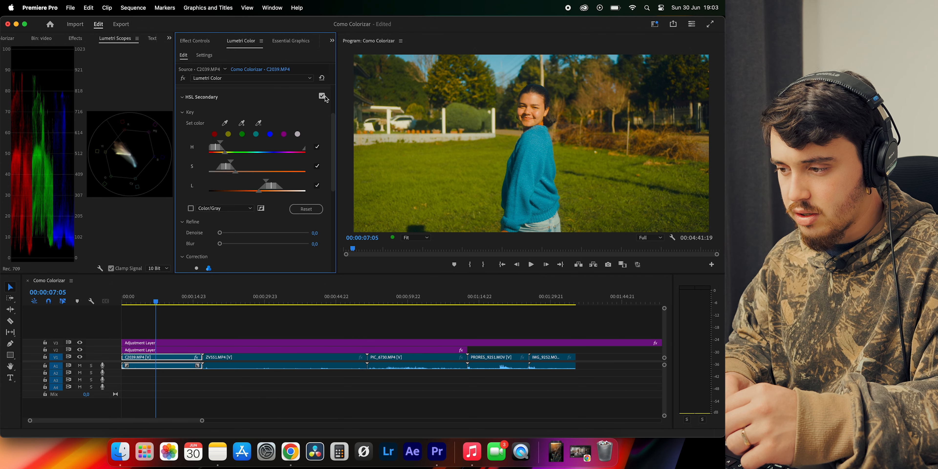
{"action": "left_click", "coordinate": [323, 96]}
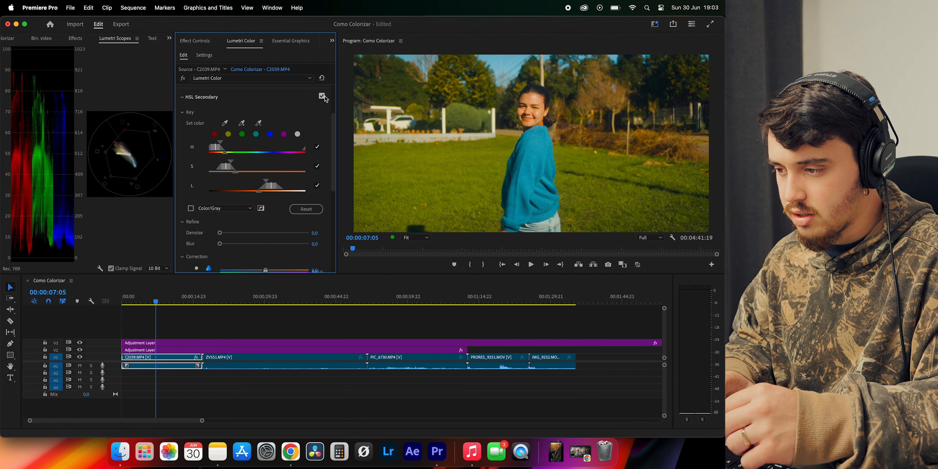
{"action": "left_click", "coordinate": [323, 97]}
{"action": "scroll", "coordinate": [325, 99], "scroll_direction": "down", "scroll_amount": 5}
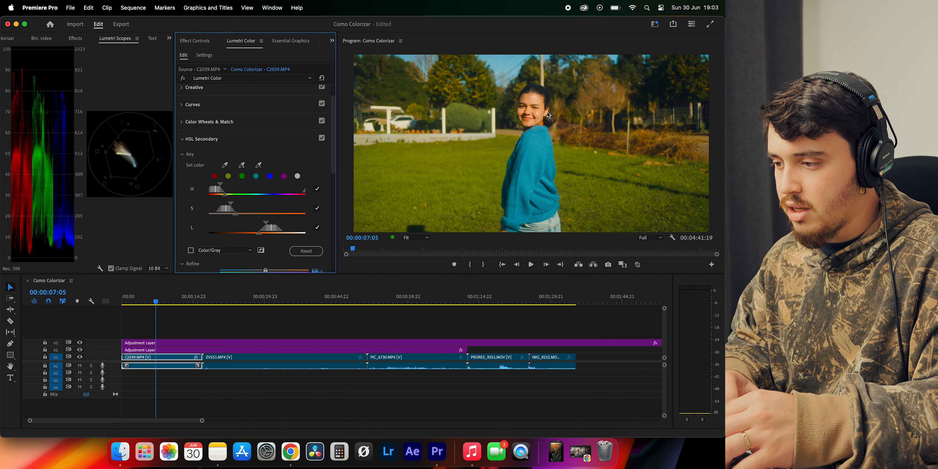
{"action": "scroll", "coordinate": [534, 103], "scroll_direction": "up", "scroll_amount": 2}
{"action": "scroll", "coordinate": [534, 103], "scroll_direction": "up", "scroll_amount": 3}
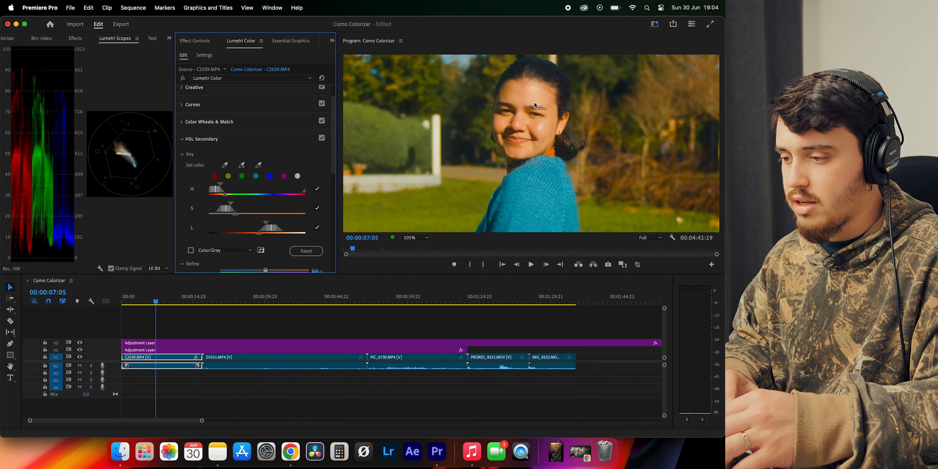
Check the woman's face at 00:00:07:22 with the preview returned to Fit, and collapse the HSL Secondary section
{"action": "left_click", "coordinate": [160, 300]}
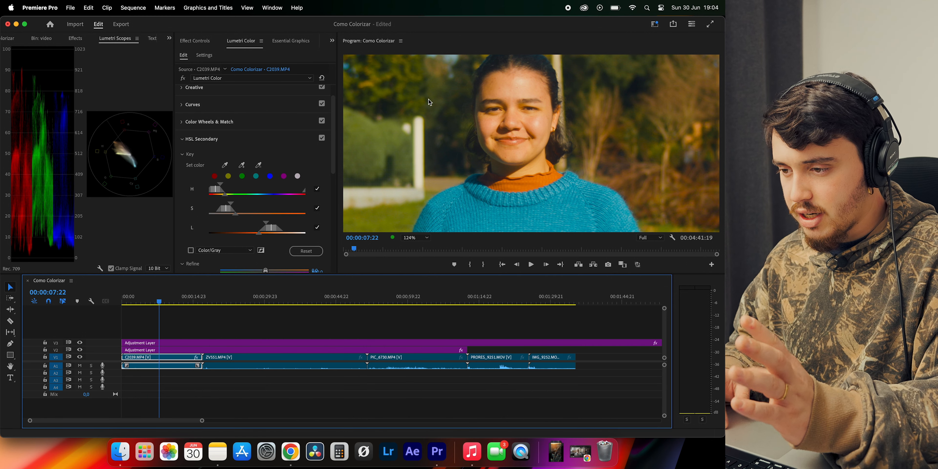
{"action": "scroll", "coordinate": [510, 100], "scroll_direction": "down", "scroll_amount": 5}
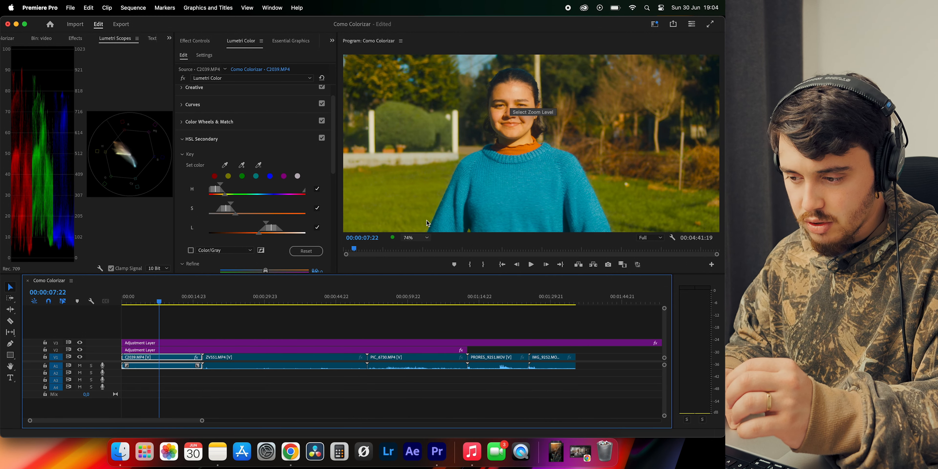
{"action": "left_click", "coordinate": [414, 238]}
{"action": "left_click", "coordinate": [412, 247]}
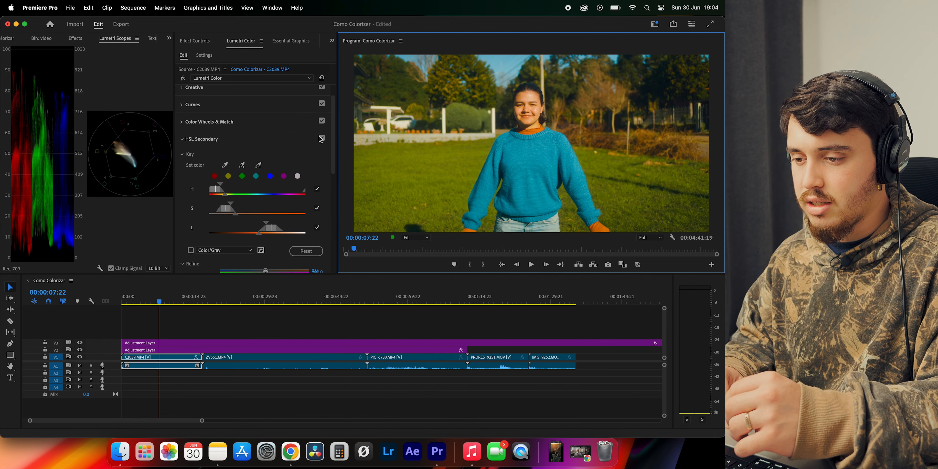
{"action": "left_click", "coordinate": [183, 164]}
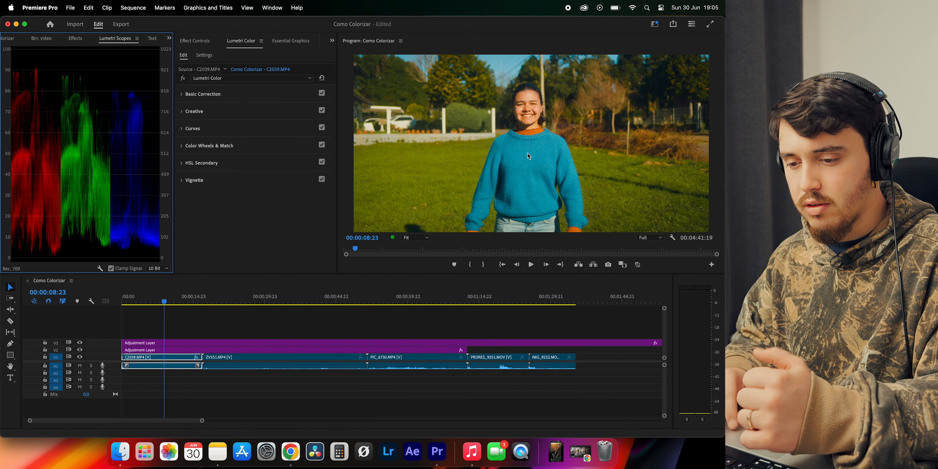
View the ungraded C2039.MP4 by hiding the V2 and V3 adjustment layer tracks and bypassing the clip's Lumetri Color effect
{"action": "left_click", "coordinate": [192, 325]}
{"action": "left_click", "coordinate": [80, 350]}
{"action": "left_click", "coordinate": [80, 343]}
{"action": "left_click", "coordinate": [138, 360]}
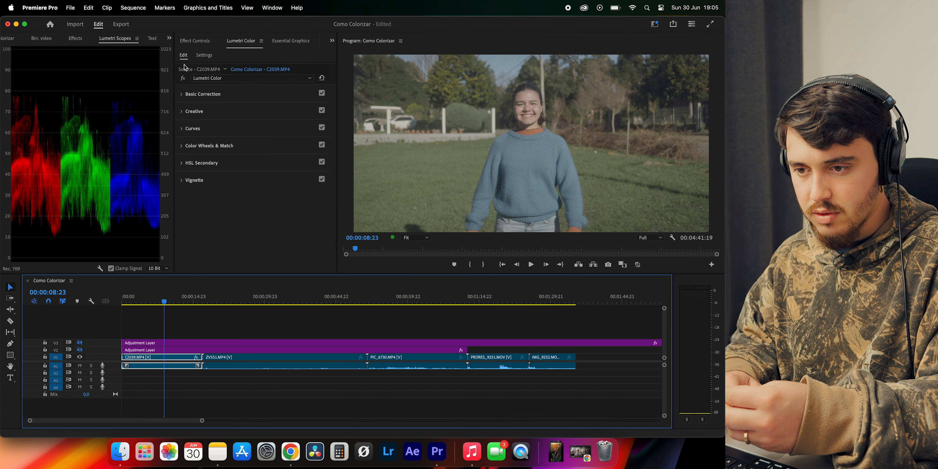
{"action": "left_click", "coordinate": [183, 78]}
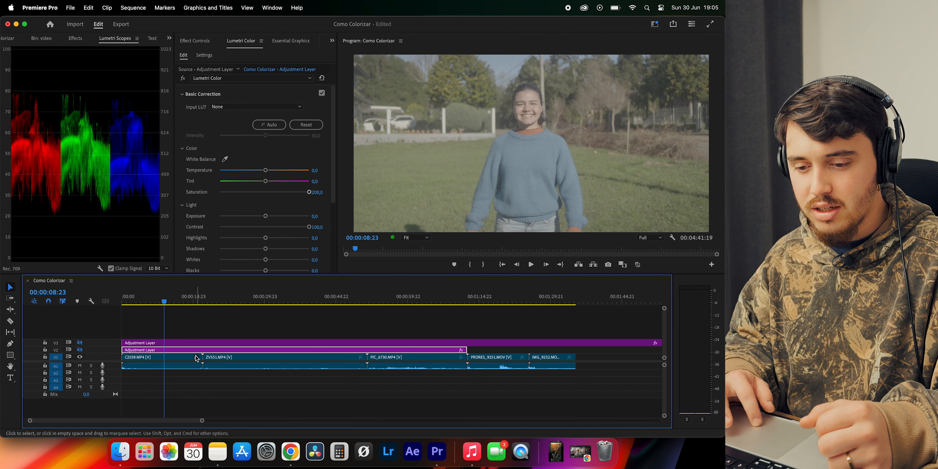
Bring the grade back by showing tracks V2 and V3 one at a time and re-enabling C2039.MP4's Lumetri Color effect
{"action": "left_click", "coordinate": [80, 351]}
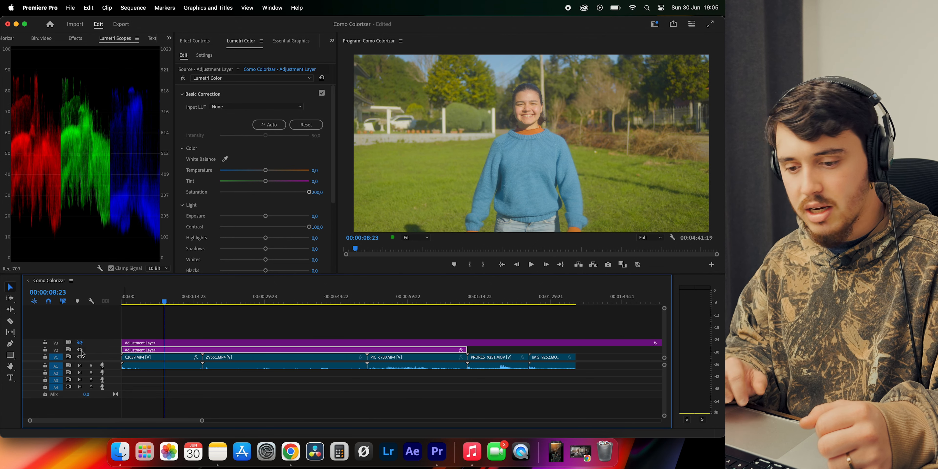
{"action": "left_click", "coordinate": [80, 343]}
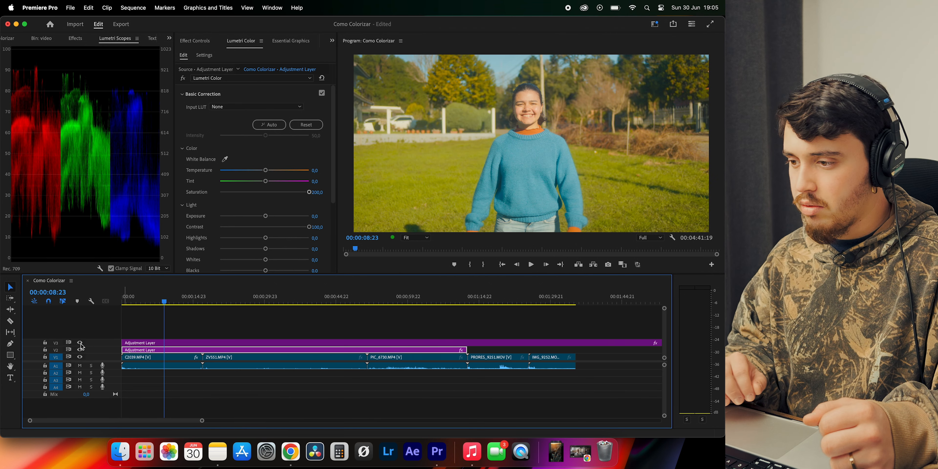
{"action": "left_click", "coordinate": [158, 359]}
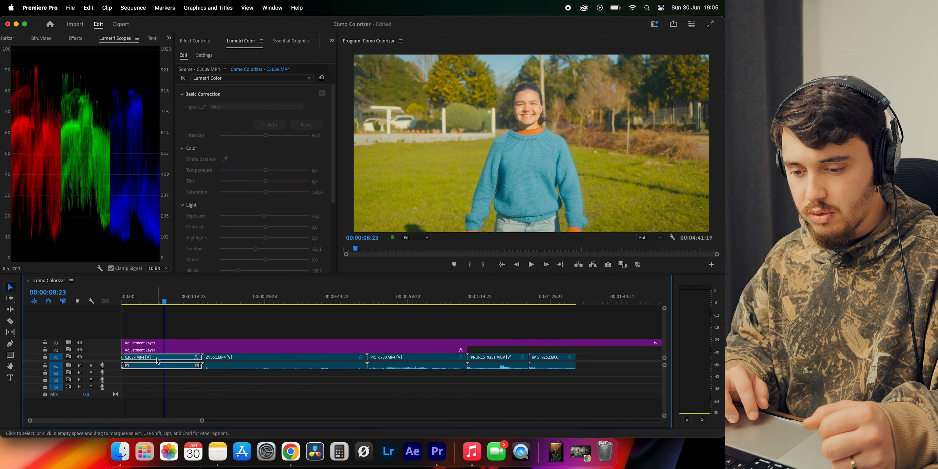
{"action": "left_click", "coordinate": [182, 79]}
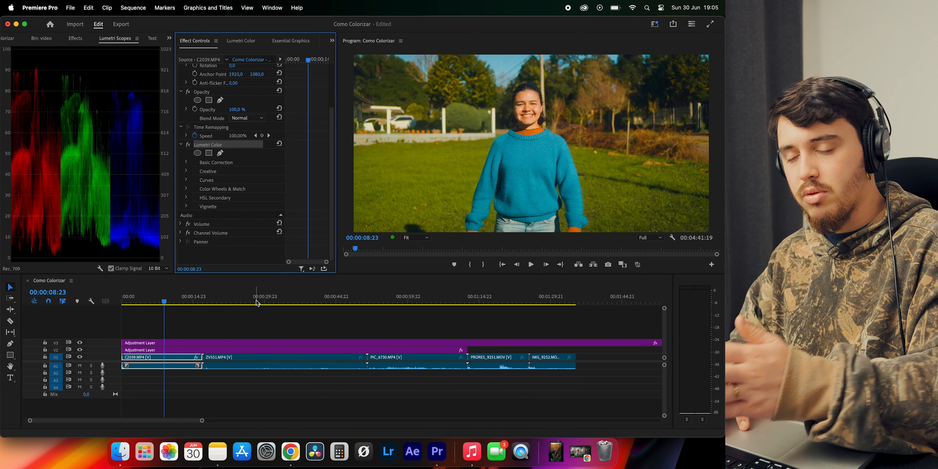
Paste C2039.MP4's Lumetri Color effect onto the ZVS51.MP4 clip
{"action": "left_click", "coordinate": [286, 305]}
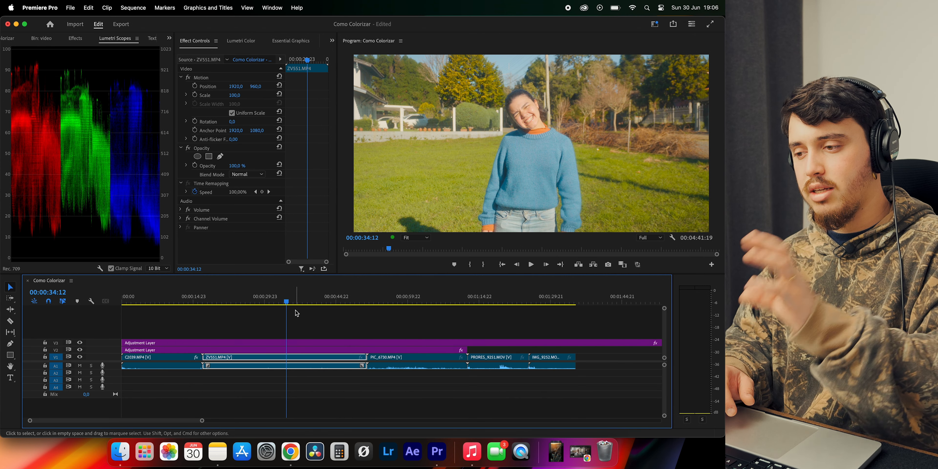
{"action": "left_click", "coordinate": [302, 320]}
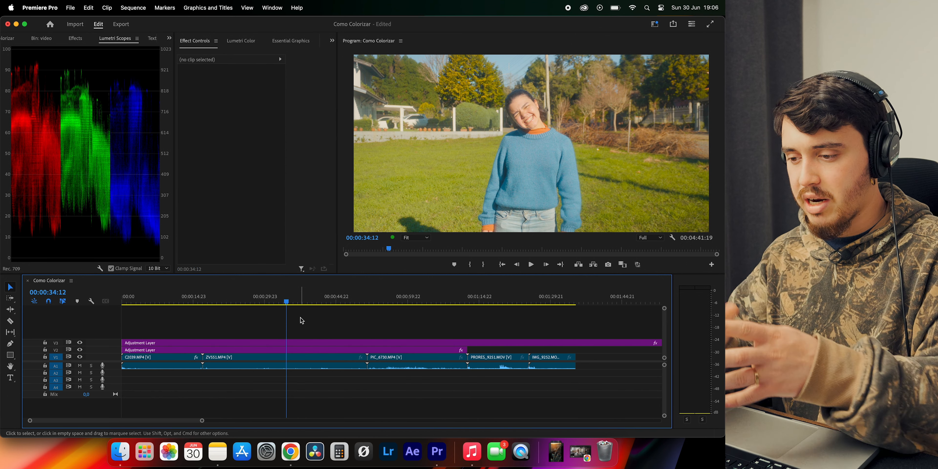
{"action": "left_click", "coordinate": [297, 361]}
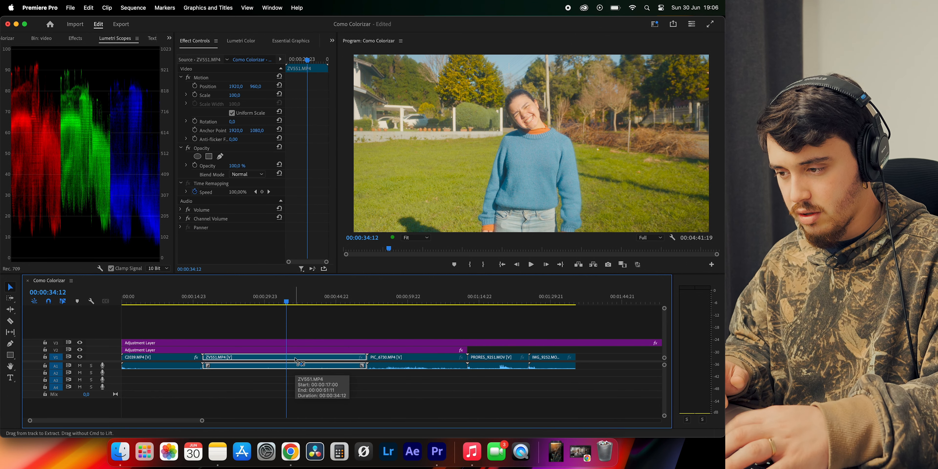
Compare the graded ZVS51.MP4 with C2039.MP4 by moving the playhead between the two clips
{"action": "left_click_drag", "start_coordinate": [256, 302], "coordinate": [277, 303]}
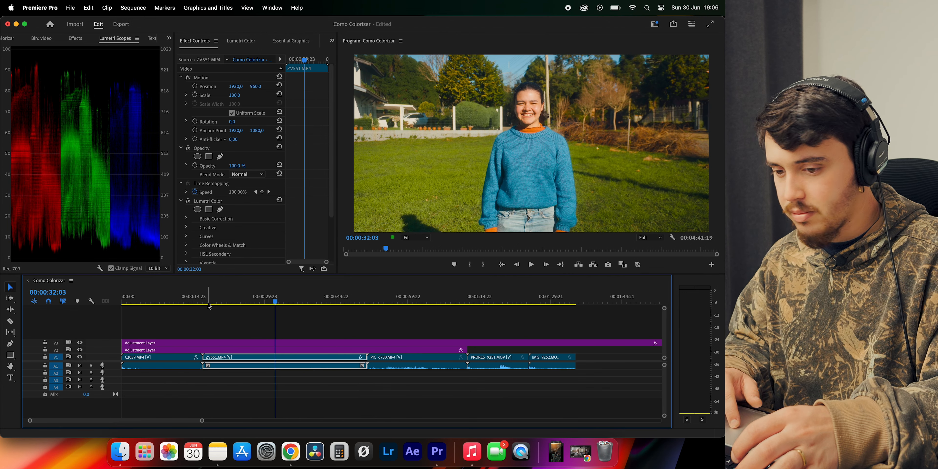
{"action": "left_click", "coordinate": [165, 303]}
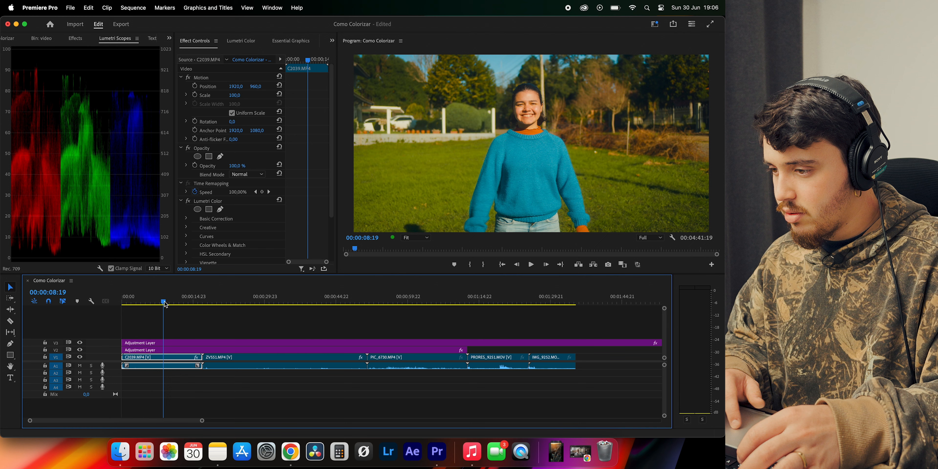
{"action": "left_click", "coordinate": [166, 306]}
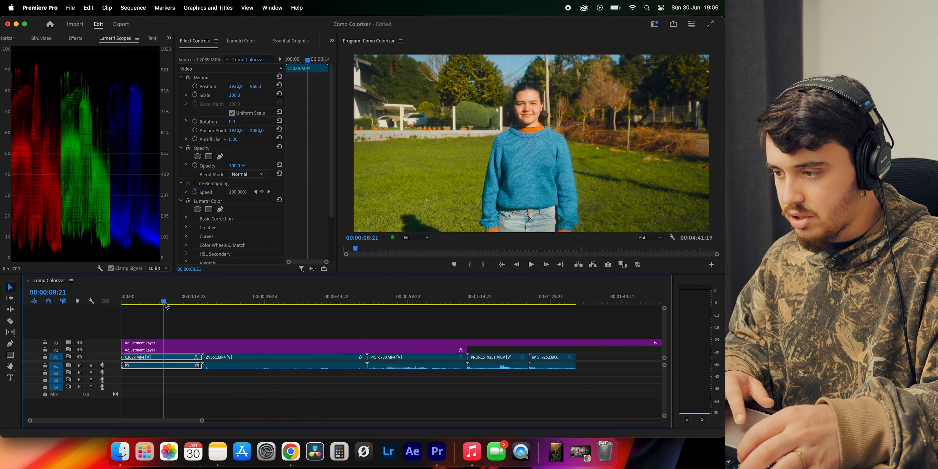
{"action": "left_click", "coordinate": [266, 303]}
Check ZVS51.MP4's hue curves by switching the Hue vs Hue curve and the whole Lumetri Color effect off and on
{"action": "left_click", "coordinate": [241, 40]}
{"action": "scroll", "coordinate": [233, 150], "scroll_direction": "down", "scroll_amount": 15}
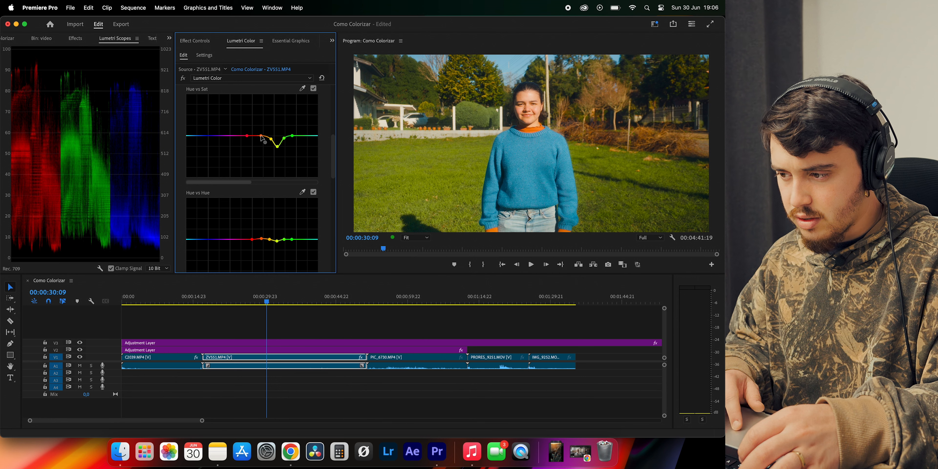
{"action": "scroll", "coordinate": [286, 211], "scroll_direction": "down", "scroll_amount": 5}
{"action": "scroll", "coordinate": [288, 212], "scroll_direction": "up", "scroll_amount": 4}
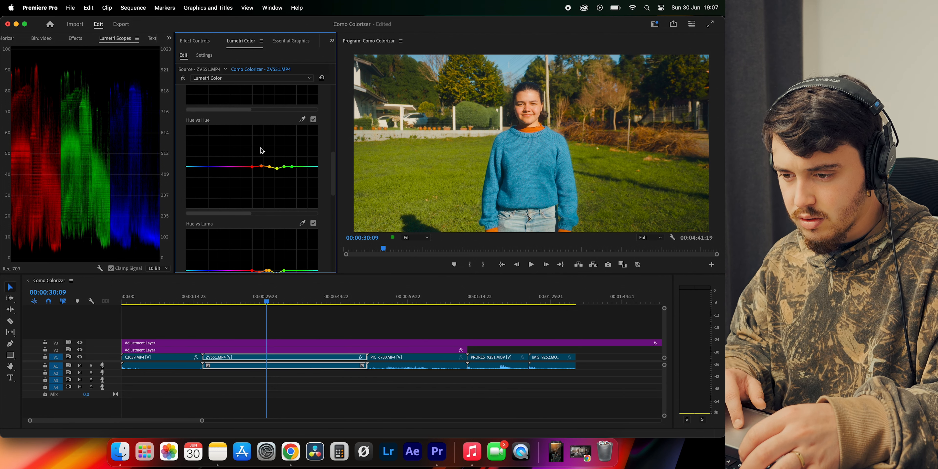
{"action": "left_click", "coordinate": [313, 120]}
{"action": "left_click", "coordinate": [312, 120]}
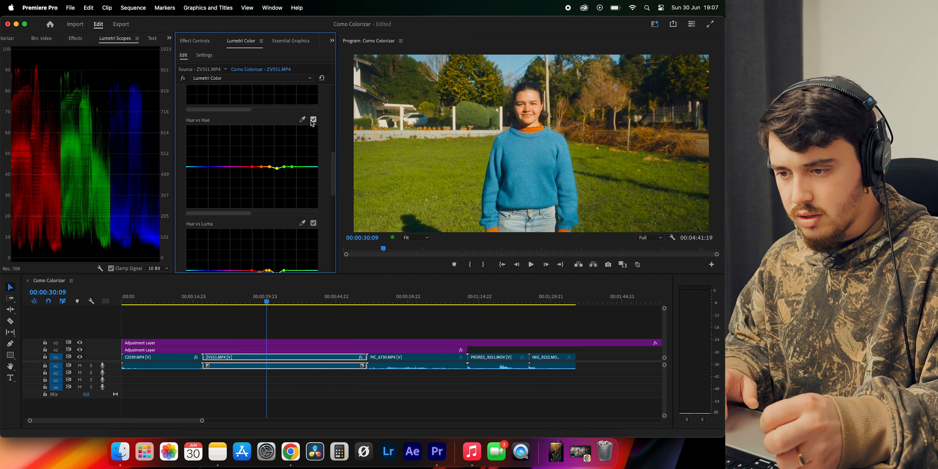
{"action": "left_click", "coordinate": [313, 120]}
{"action": "left_click", "coordinate": [313, 120]}
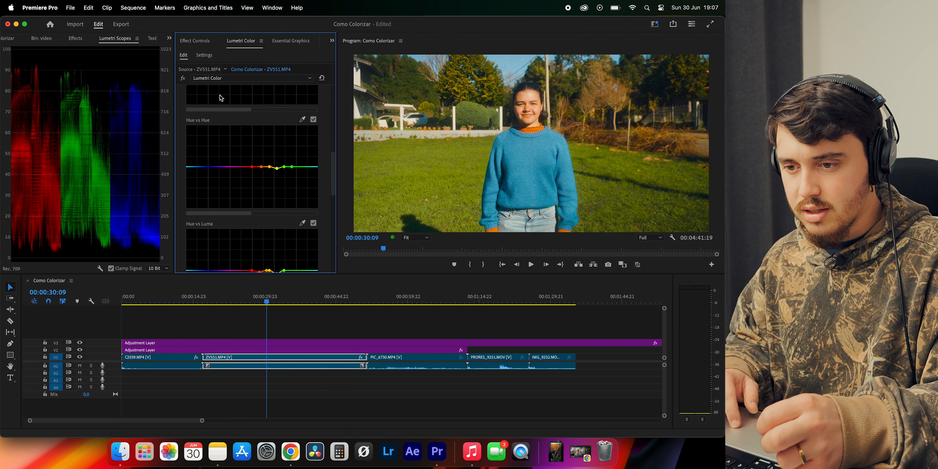
{"action": "left_click", "coordinate": [183, 78]}
{"action": "left_click", "coordinate": [184, 79]}
Review ZVS51.MP4's remaining curves and its HSL Secondary key, switching the HSL Secondary correction off and on
{"action": "scroll", "coordinate": [206, 178], "scroll_direction": "down", "scroll_amount": 4}
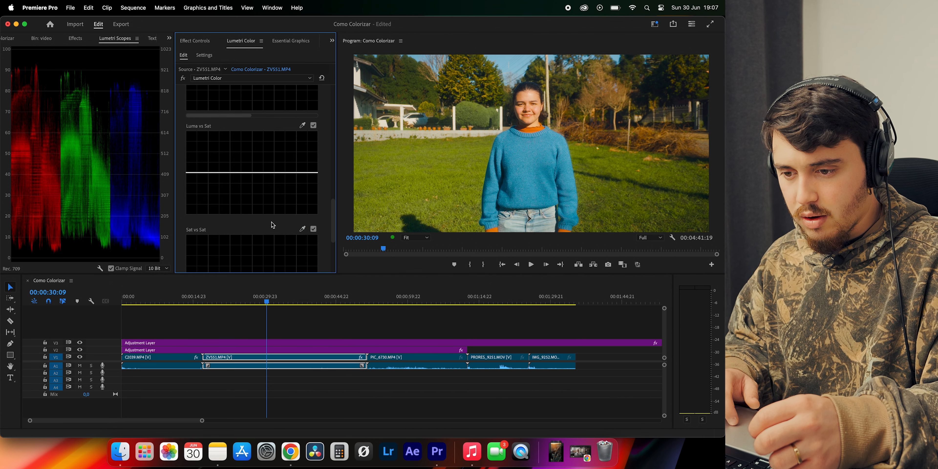
{"action": "scroll", "coordinate": [206, 177], "scroll_direction": "up", "scroll_amount": 10}
{"action": "left_click", "coordinate": [185, 129]}
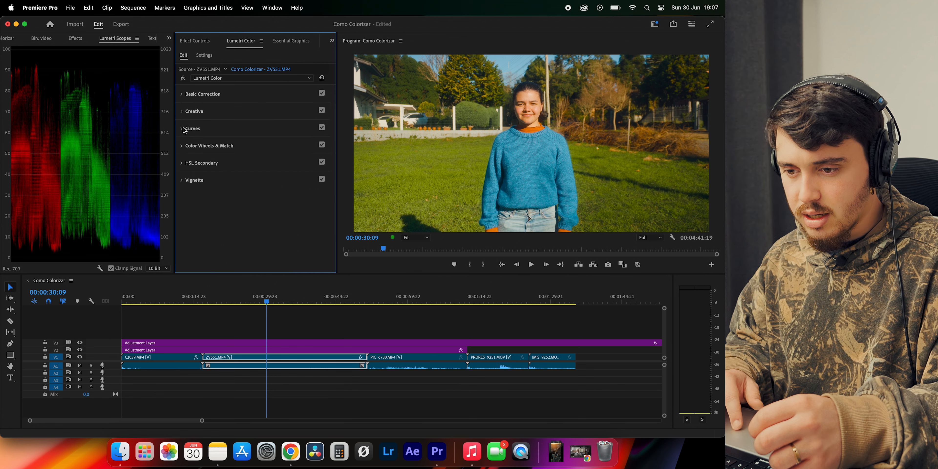
{"action": "left_click", "coordinate": [183, 166]}
{"action": "scroll", "coordinate": [237, 164], "scroll_direction": "down", "scroll_amount": 2}
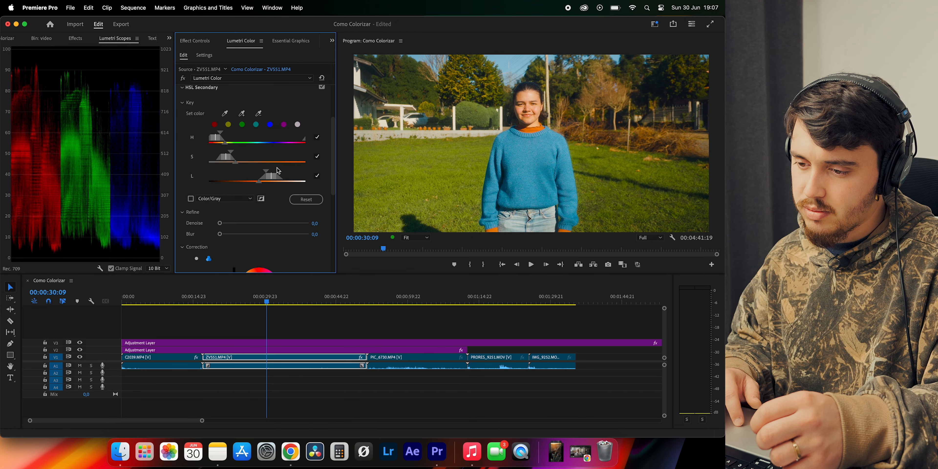
{"action": "left_click", "coordinate": [322, 129]}
{"action": "left_click", "coordinate": [322, 130]}
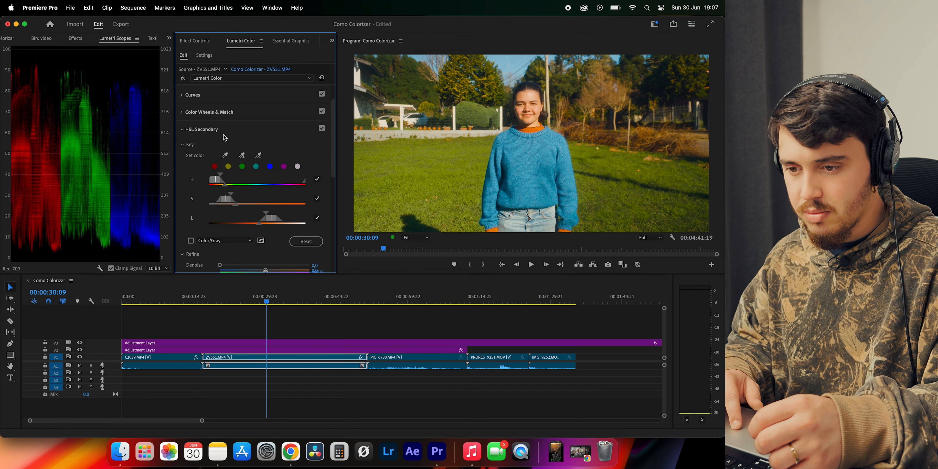
{"action": "left_click", "coordinate": [202, 129]}
Check different moments of ZVS51.MP4 against C2039.MP4 to judge how well the pasted grade matches
{"action": "left_click", "coordinate": [272, 301]}
{"action": "left_click", "coordinate": [327, 300]}
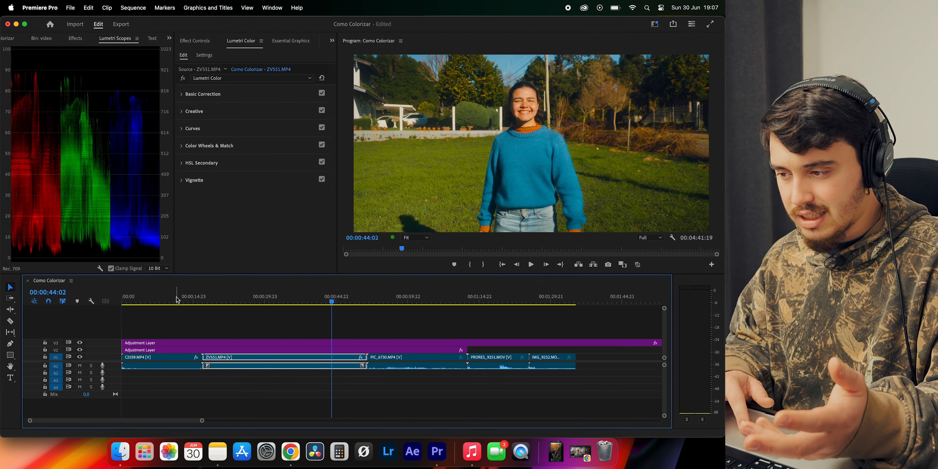
{"action": "left_click", "coordinate": [178, 300]}
{"action": "left_click", "coordinate": [326, 300]}
{"action": "left_click_drag", "start_coordinate": [328, 298], "coordinate": [256, 297]}
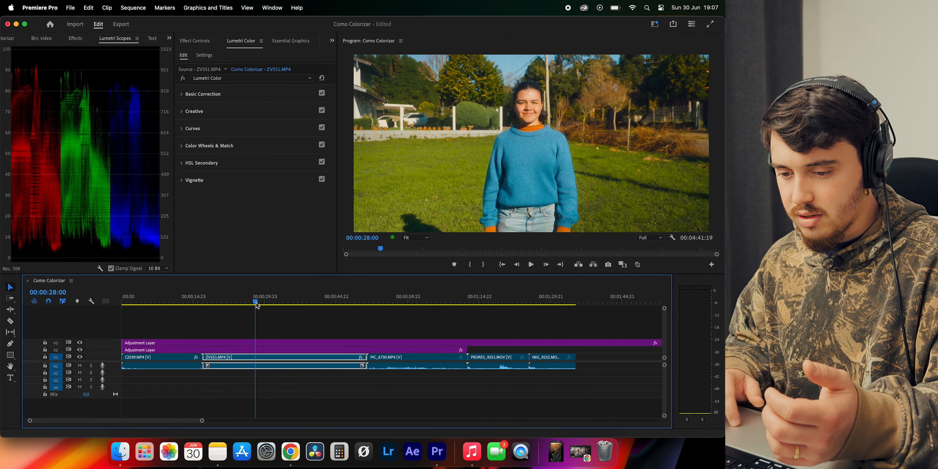
{"action": "left_click", "coordinate": [167, 301]}
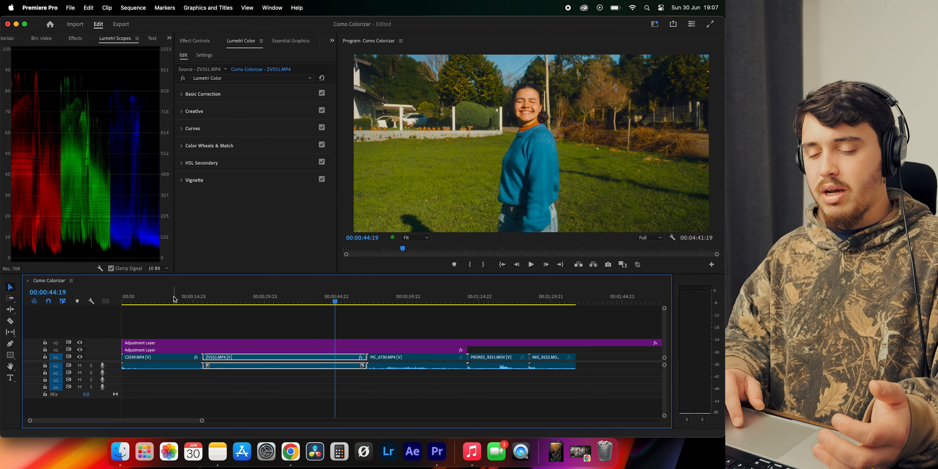
{"action": "left_click", "coordinate": [173, 301]}
{"action": "left_click", "coordinate": [331, 300]}
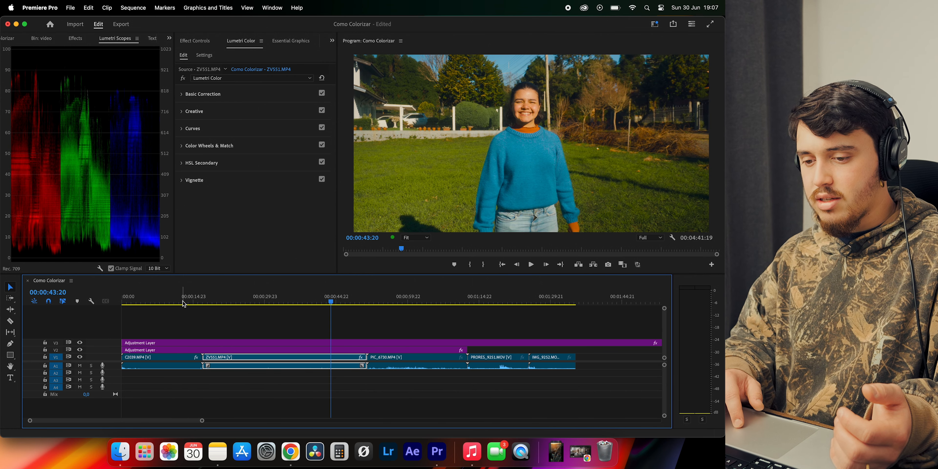
{"action": "left_click", "coordinate": [163, 301]}
{"action": "left_click", "coordinate": [332, 301]}
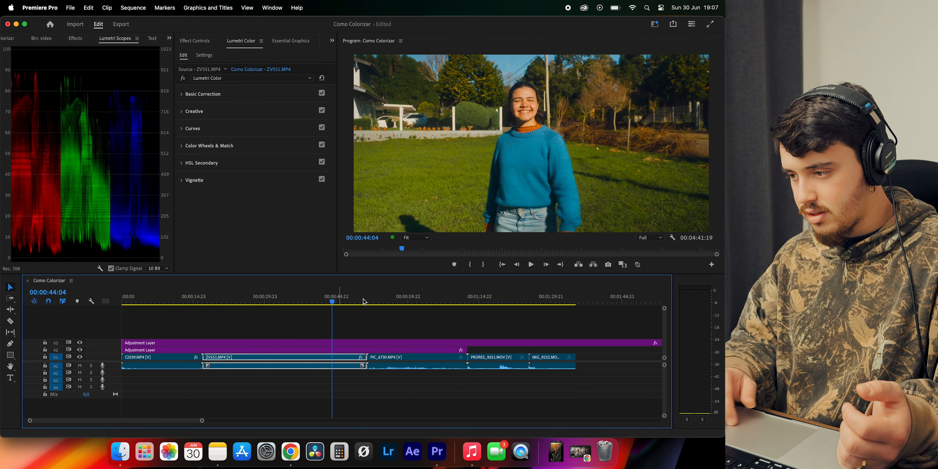
Grade PIC_6730.MP4 in Lumetri's Basic Correction with saturation 125, exposure -0.6, highlights -11.7 and blacks -29.6
{"action": "left_click", "coordinate": [414, 300]}
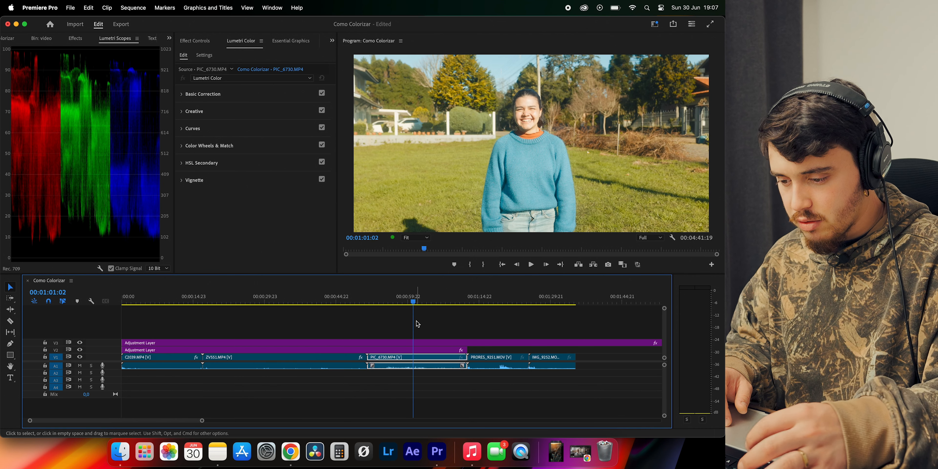
{"action": "key", "text": "shift+d"}
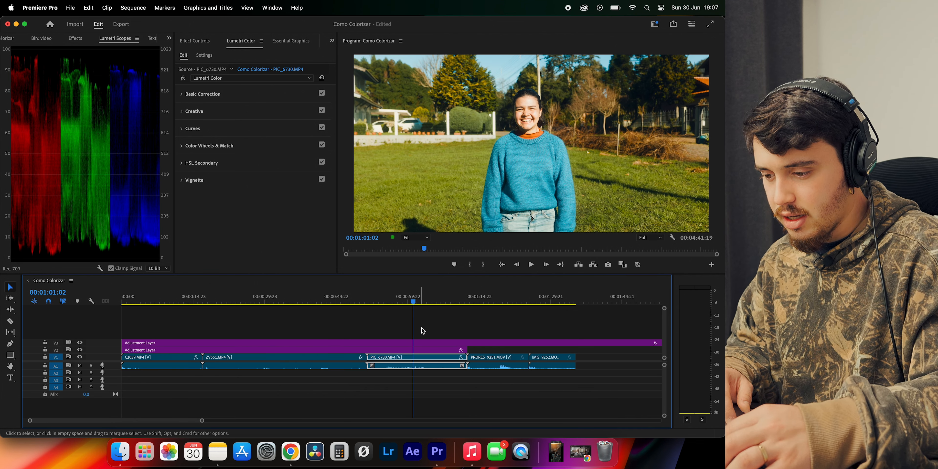
{"action": "left_click", "coordinate": [418, 302]}
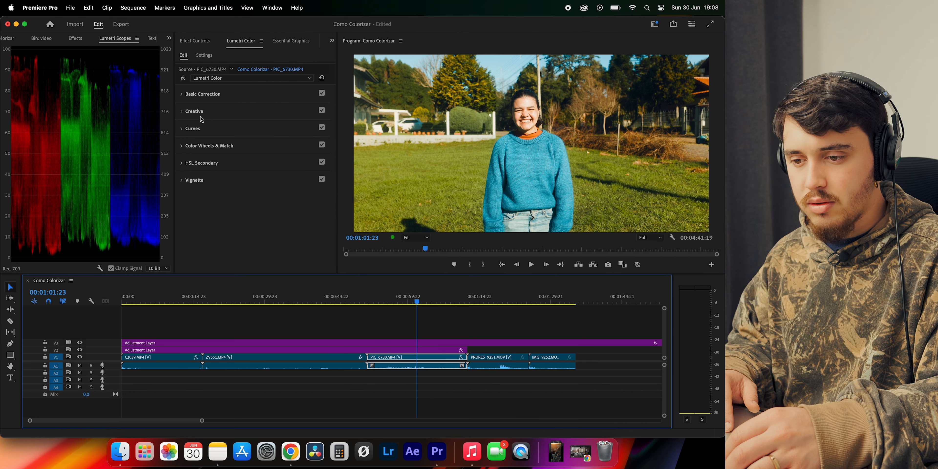
{"action": "left_click", "coordinate": [204, 96]}
{"action": "scroll", "coordinate": [206, 102], "scroll_direction": "down", "scroll_amount": 4}
{"action": "left_click_drag", "start_coordinate": [238, 203], "coordinate": [248, 204]}
{"action": "scroll", "coordinate": [291, 203], "scroll_direction": "down", "scroll_amount": 3}
{"action": "left_click", "coordinate": [208, 197]}
{"action": "scroll", "coordinate": [256, 183], "scroll_direction": "down", "scroll_amount": 4}
{"action": "left_click", "coordinate": [237, 100]}
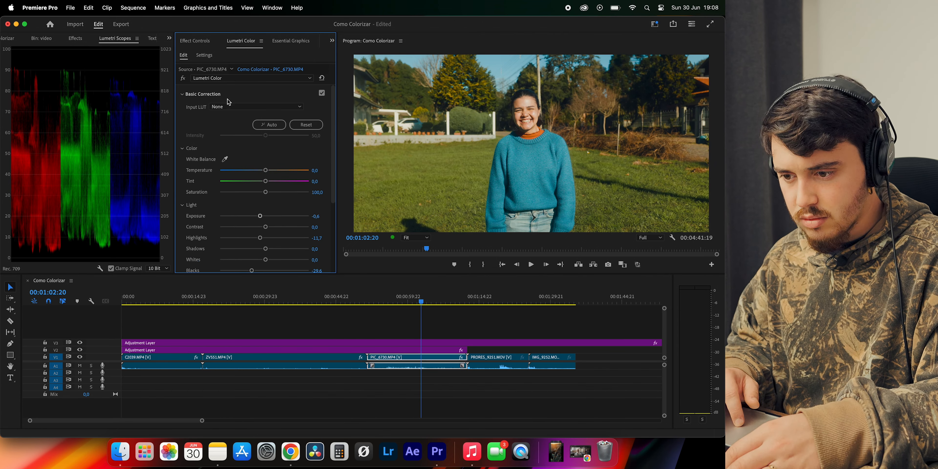
{"action": "left_click_drag", "start_coordinate": [266, 192], "coordinate": [259, 194]}
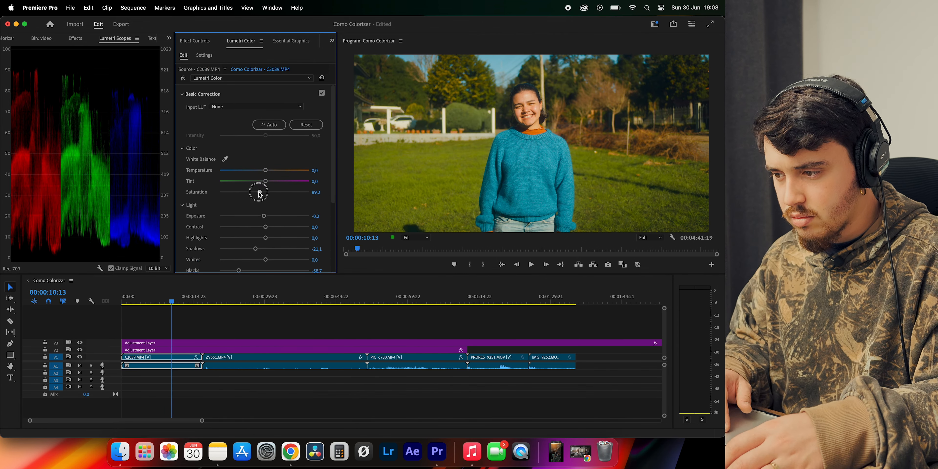
Compare the corrected PIC_6730.MP4 with C2039.MP4, viewing both pictures and their Basic Correction values
{"action": "left_click", "coordinate": [401, 302]}
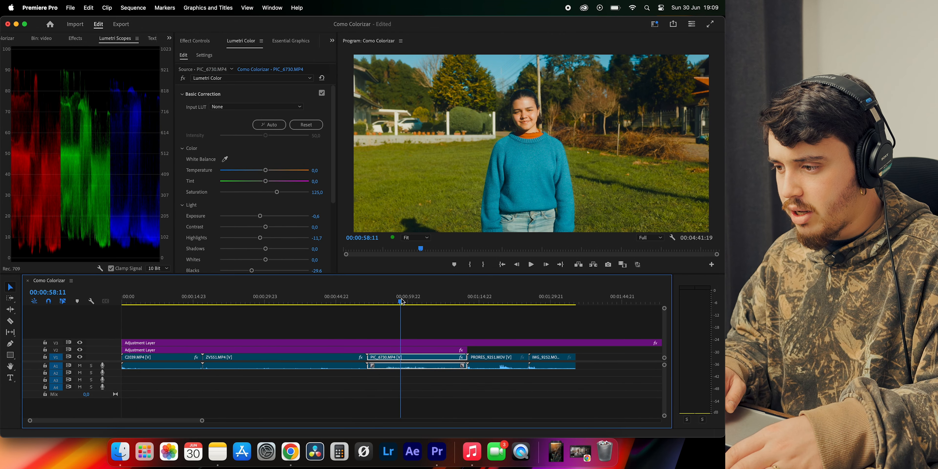
{"action": "left_click", "coordinate": [170, 297]}
{"action": "left_click", "coordinate": [391, 296]}
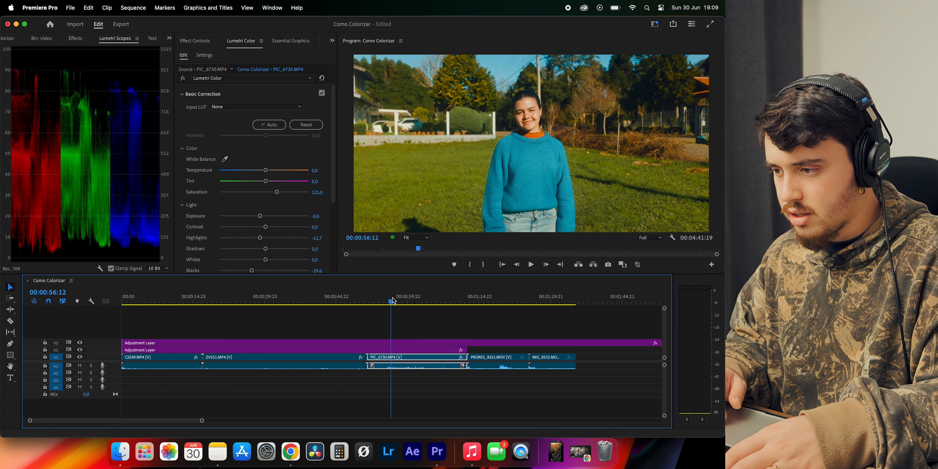
{"action": "left_click", "coordinate": [172, 297]}
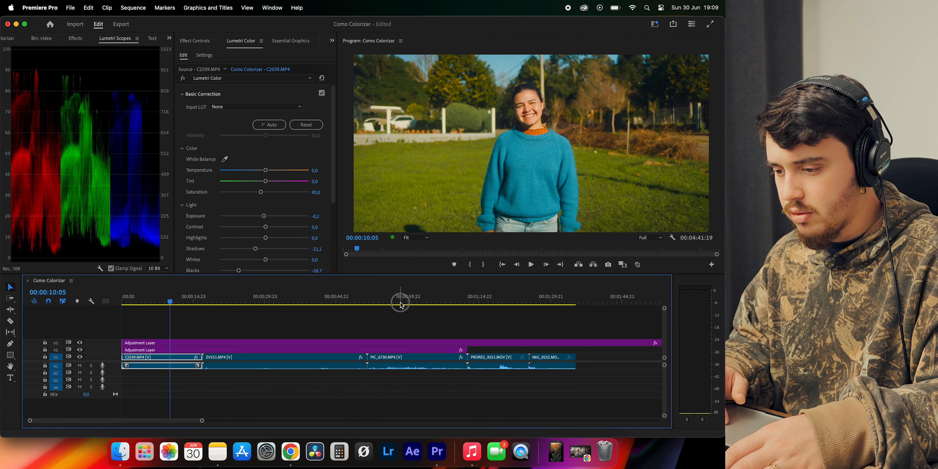
{"action": "left_click", "coordinate": [389, 302]}
{"action": "scroll", "coordinate": [220, 153], "scroll_direction": "down", "scroll_amount": 3}
{"action": "scroll", "coordinate": [220, 153], "scroll_direction": "up", "scroll_amount": 3}
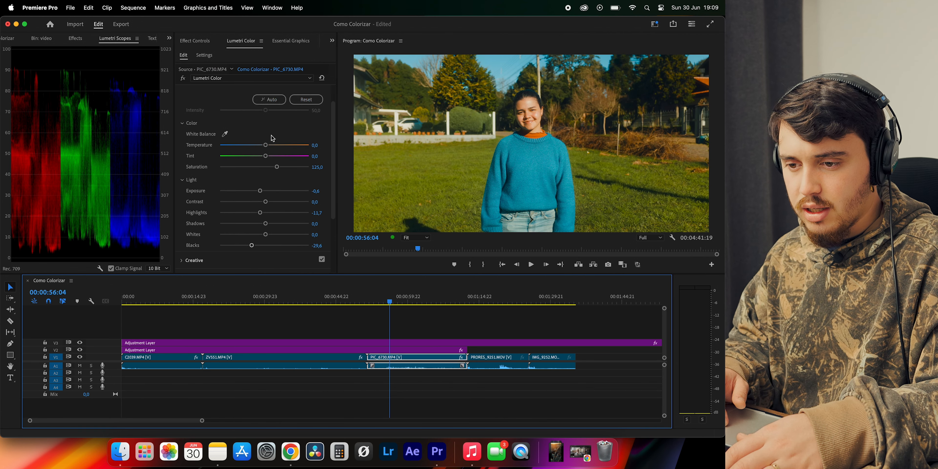
{"action": "scroll", "coordinate": [246, 165], "scroll_direction": "down", "scroll_amount": 3}
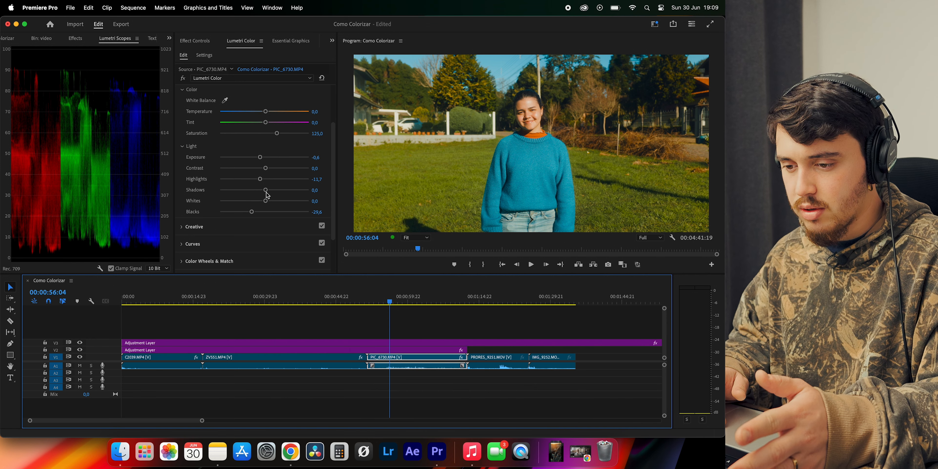
{"action": "left_click", "coordinate": [176, 301]}
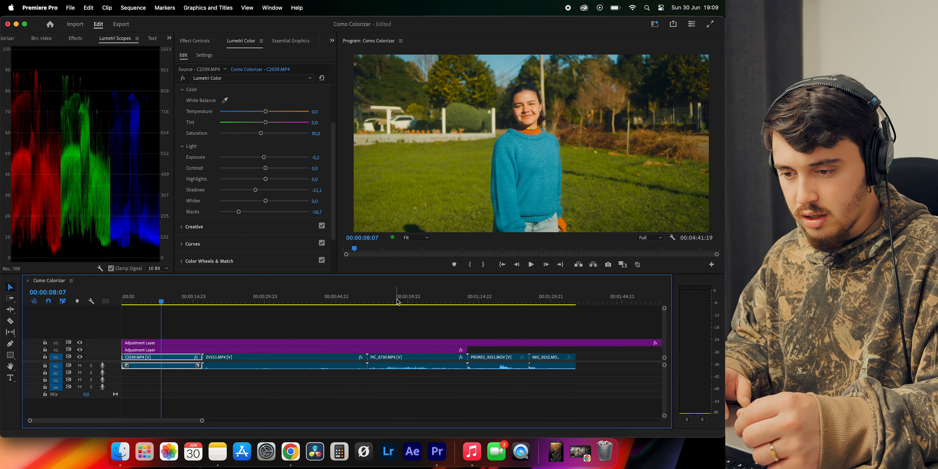
{"action": "left_click", "coordinate": [398, 302]}
{"action": "left_click_drag", "start_coordinate": [419, 300], "coordinate": [434, 301]}
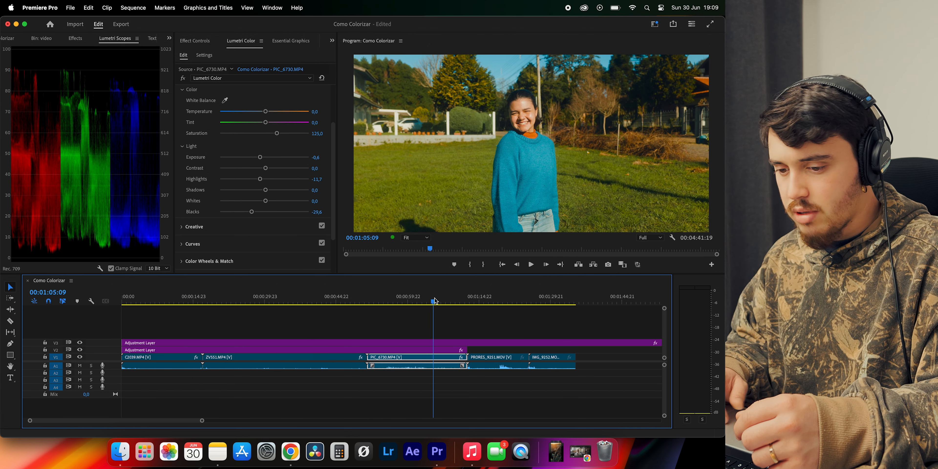
{"action": "left_click", "coordinate": [169, 302]}
{"action": "left_click", "coordinate": [407, 300]}
Compare the grades of C2039.MP4, ZVS51.MP4 and PIC_6730.MP4 by moving the playhead among the three clips
{"action": "left_click_drag", "start_coordinate": [293, 300], "coordinate": [242, 301]}
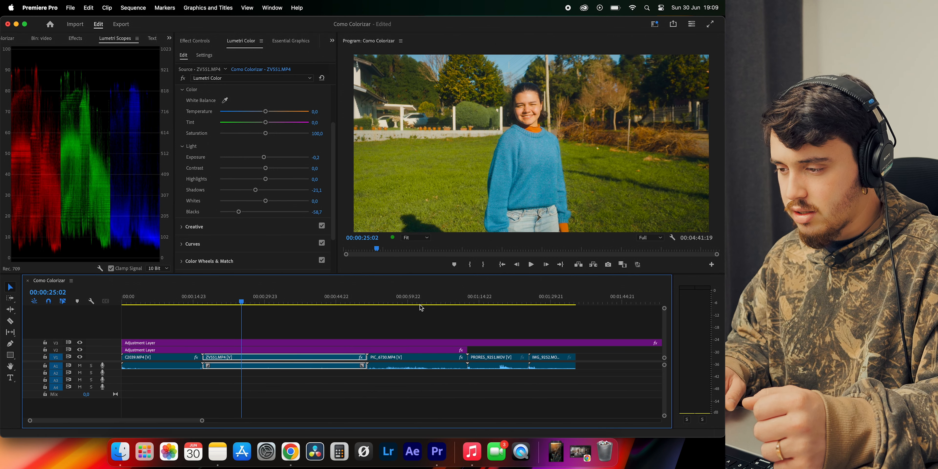
{"action": "left_click", "coordinate": [408, 301]}
{"action": "left_click", "coordinate": [163, 302]}
{"action": "left_click", "coordinate": [224, 302]}
{"action": "left_click", "coordinate": [388, 298]}
{"action": "left_click", "coordinate": [164, 293]}
{"action": "left_click", "coordinate": [230, 300]}
{"action": "left_click", "coordinate": [392, 300]}
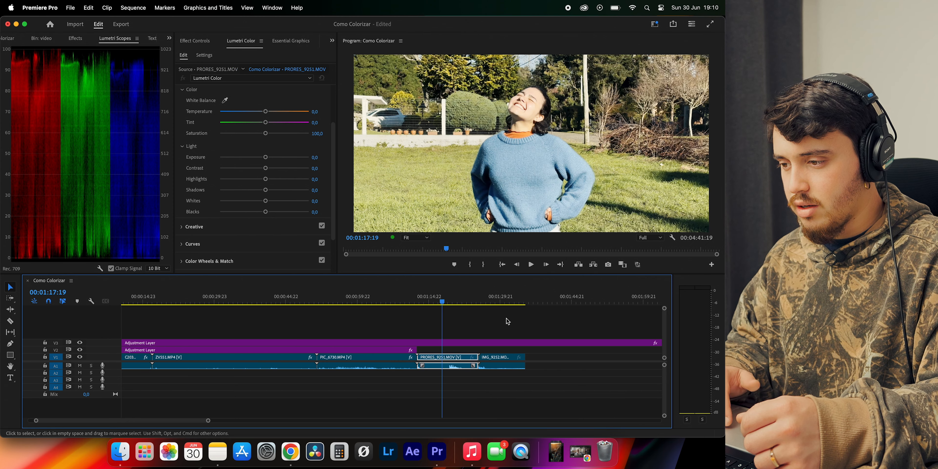
Grade PRORES_9251.MOV in Lumetri's Basic Correction with saturation 200, exposure -0.3, highlights -63.4 and shadows 15.5
{"action": "scroll", "coordinate": [507, 318], "scroll_direction": "up", "scroll_amount": 5}
{"action": "scroll", "coordinate": [507, 318], "scroll_direction": "down", "scroll_amount": 5}
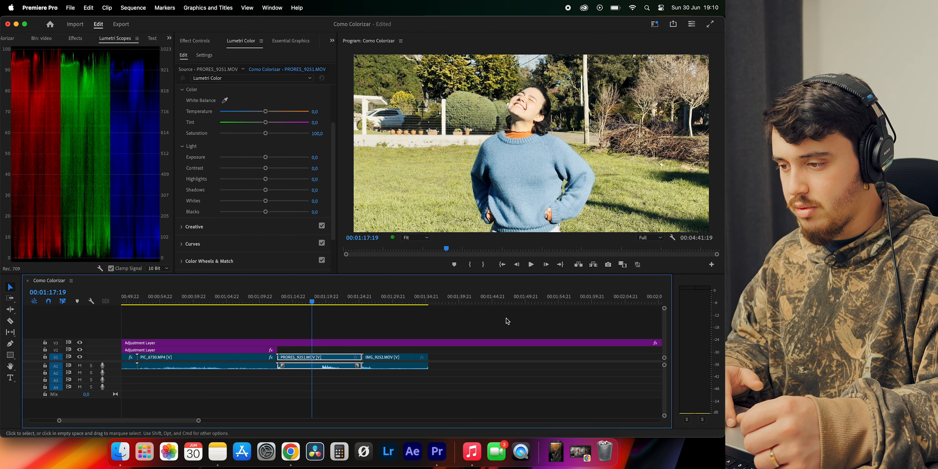
{"action": "left_click", "coordinate": [402, 301]}
{"action": "left_click_drag", "start_coordinate": [442, 296], "coordinate": [408, 299]}
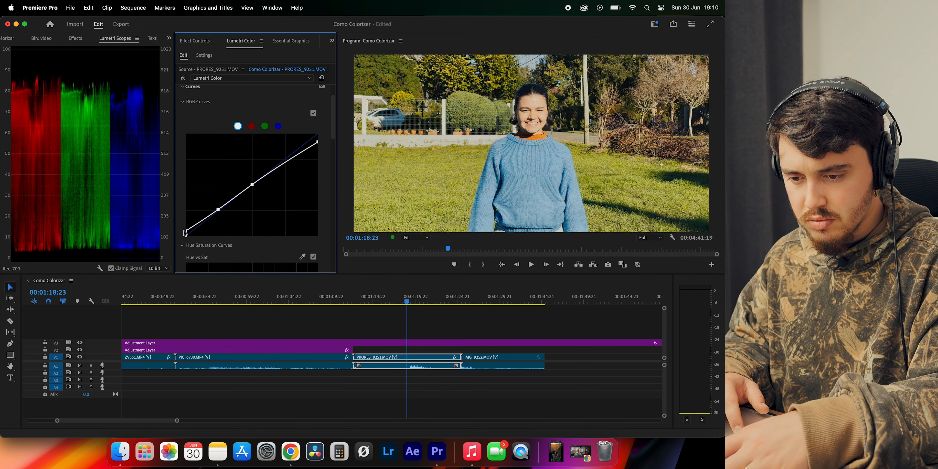
{"action": "scroll", "coordinate": [211, 98], "scroll_direction": "up", "scroll_amount": 3}
{"action": "left_click", "coordinate": [203, 94]}
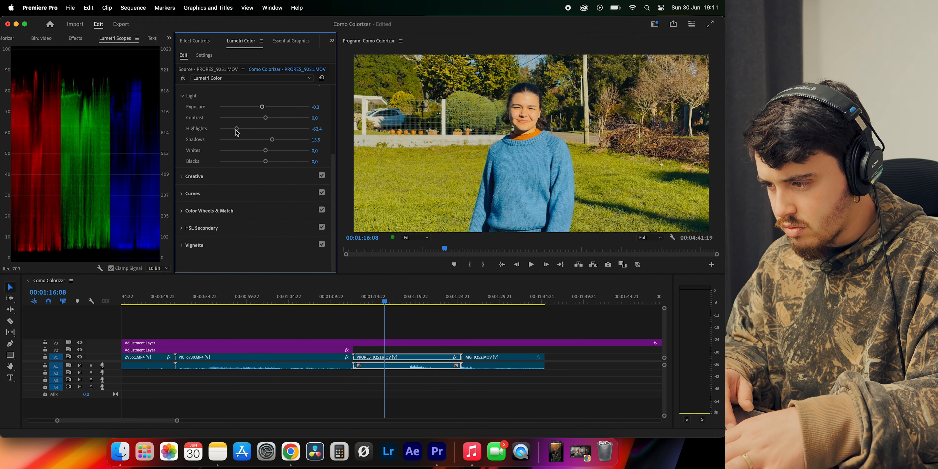
{"action": "scroll", "coordinate": [236, 215], "scroll_direction": "up", "scroll_amount": 2}
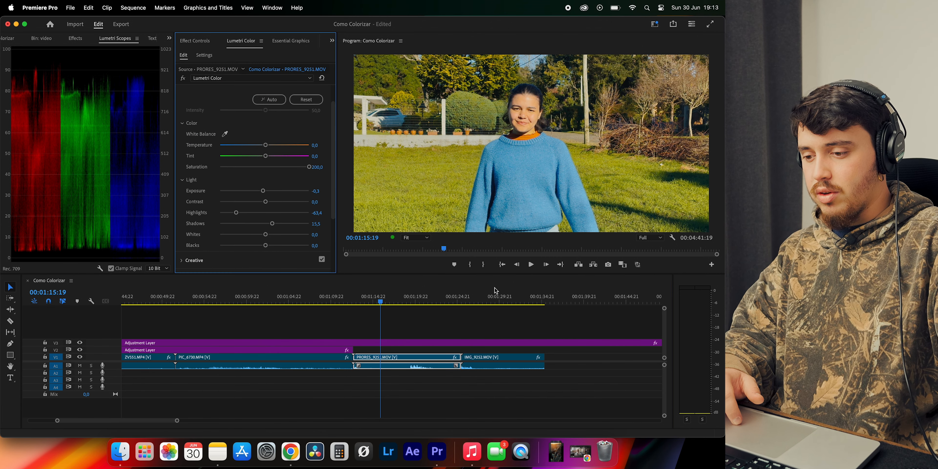
Compare the graded PRORES_9251.MOV with PIC_6730.MP4 in the sequence
{"action": "left_click", "coordinate": [277, 302]}
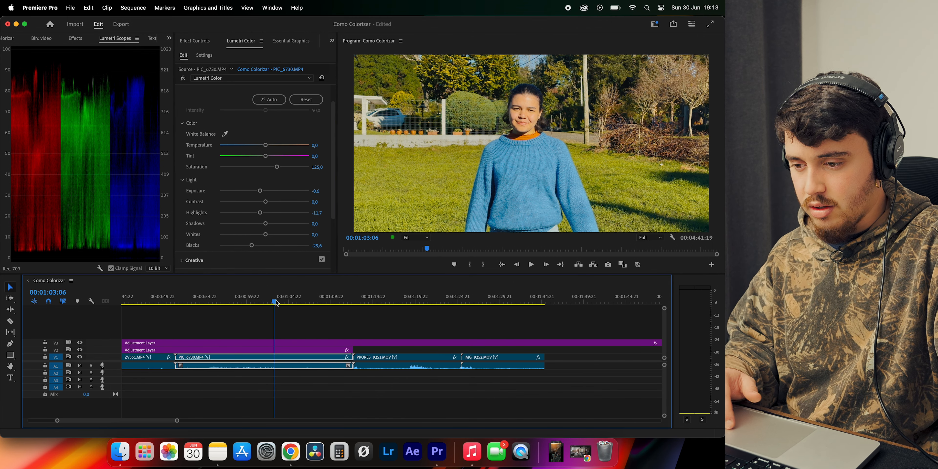
{"action": "left_click", "coordinate": [393, 301]}
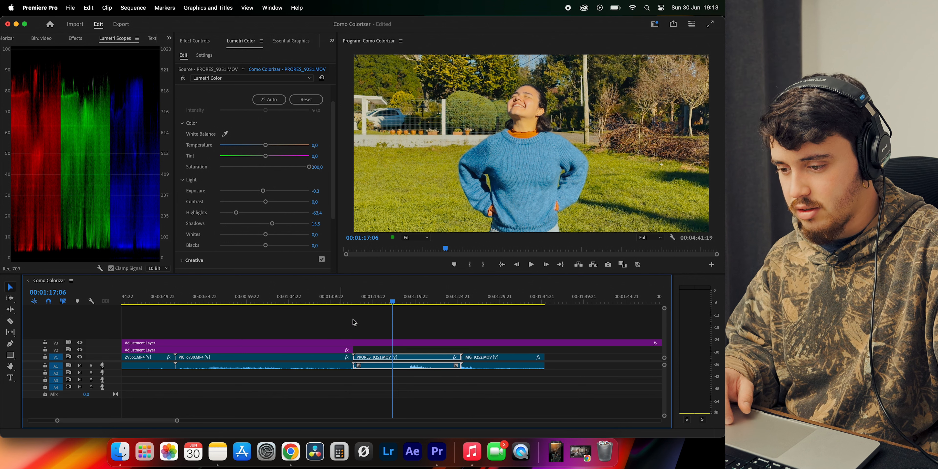
{"action": "left_click", "coordinate": [382, 302]}
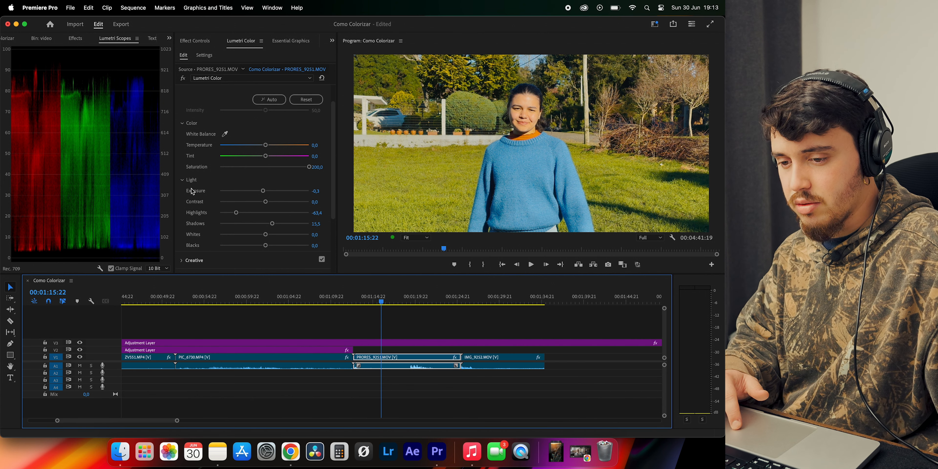
Compare PRORES_9251.MOV with and without its Lumetri Color effect by bypassing and re-enabling the effect
{"action": "left_click", "coordinate": [182, 74]}
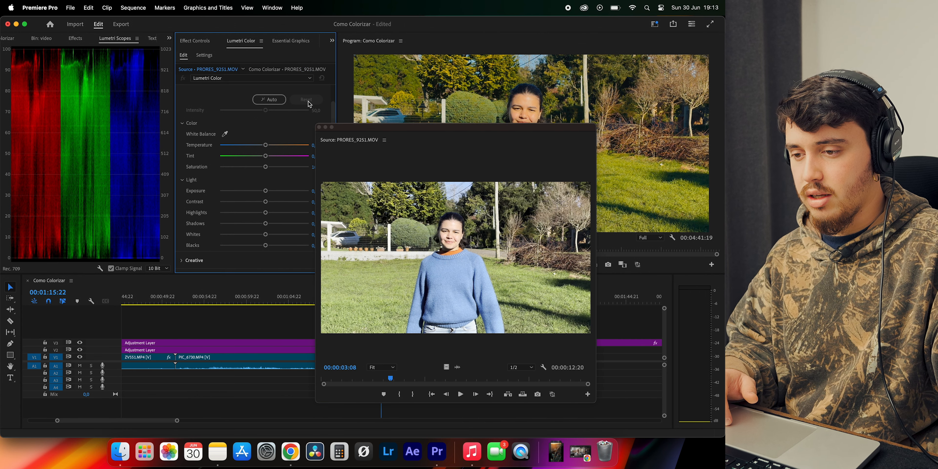
{"action": "left_click", "coordinate": [319, 127]}
{"action": "left_click", "coordinate": [186, 78]}
{"action": "left_click", "coordinate": [184, 78]}
{"action": "left_click", "coordinate": [184, 78]}
{"action": "left_click", "coordinate": [184, 78]}
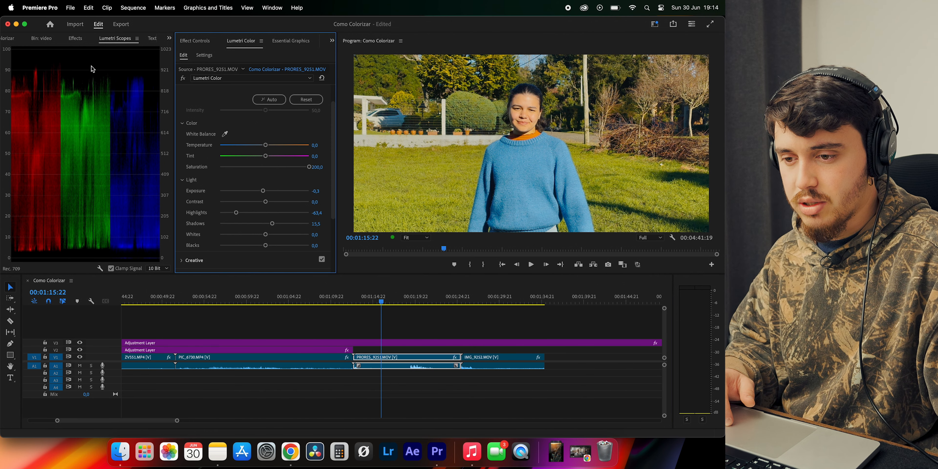
{"action": "left_click", "coordinate": [184, 78]}
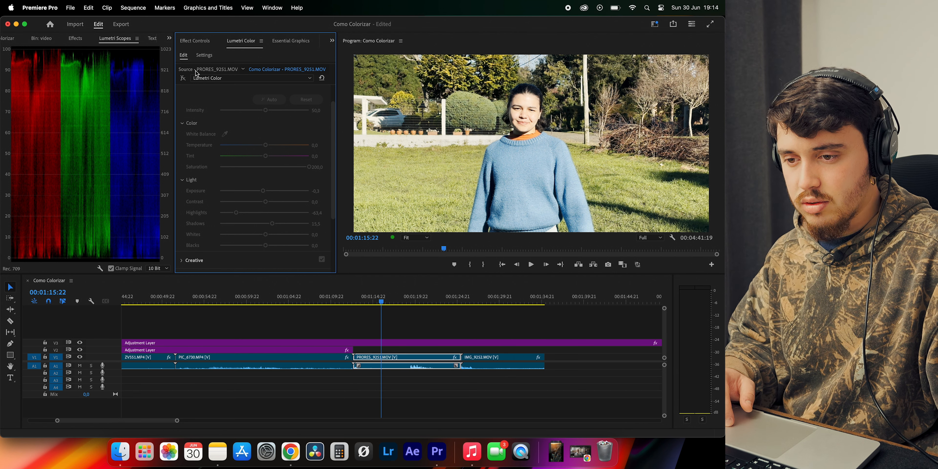
{"action": "left_click", "coordinate": [183, 78]}
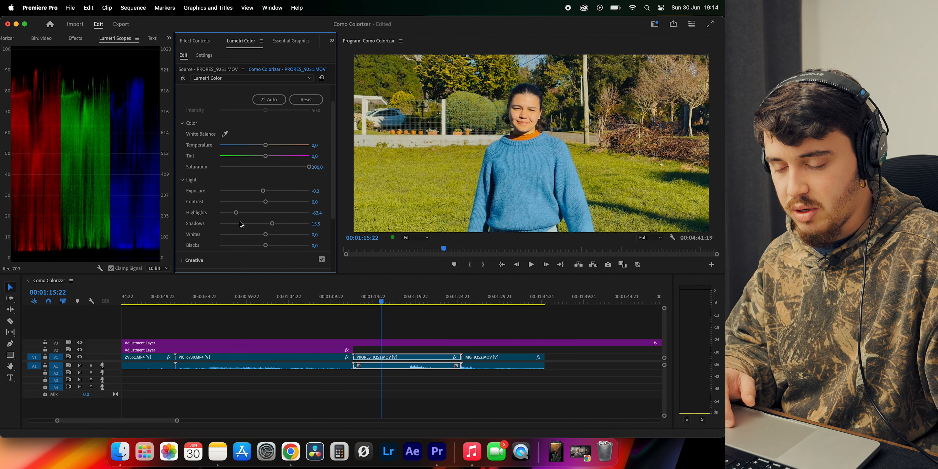
Test PRORES_9251.MOV with highlights at 0 and saturation at 100, restoring the grade after each trial
{"action": "double_click", "coordinate": [236, 213]}
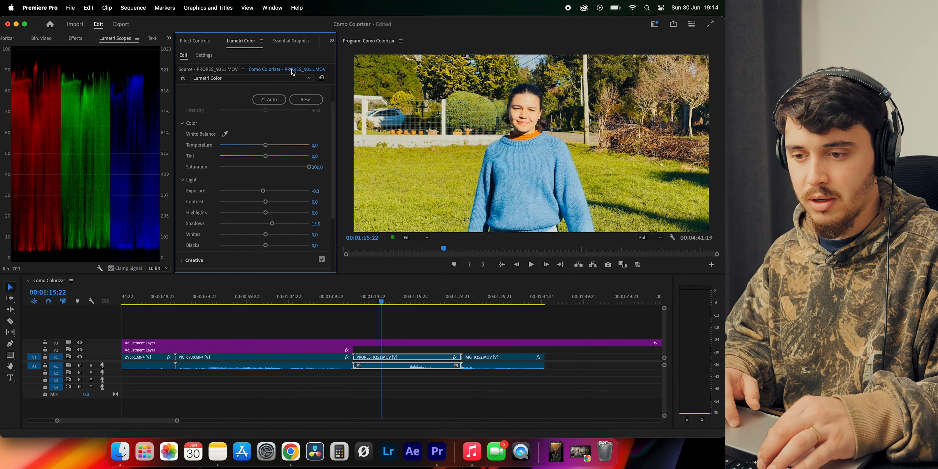
{"action": "key", "text": "super+z"}
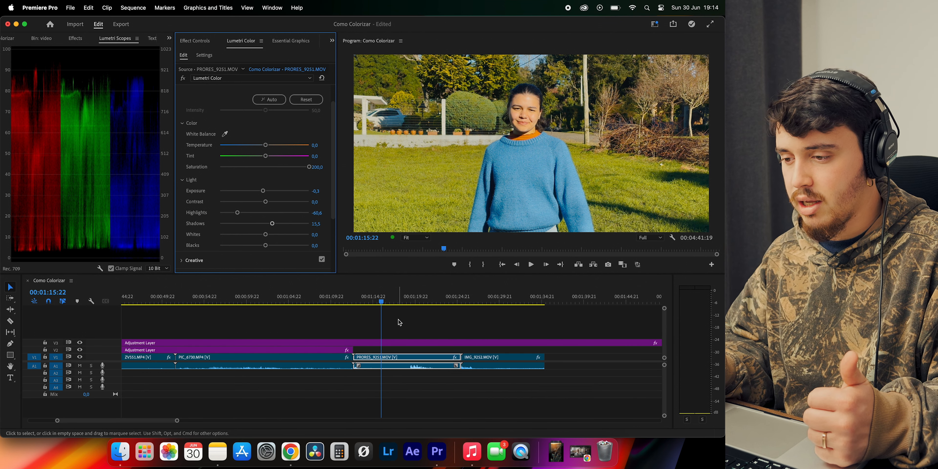
{"action": "scroll", "coordinate": [275, 241], "scroll_direction": "down", "scroll_amount": 2}
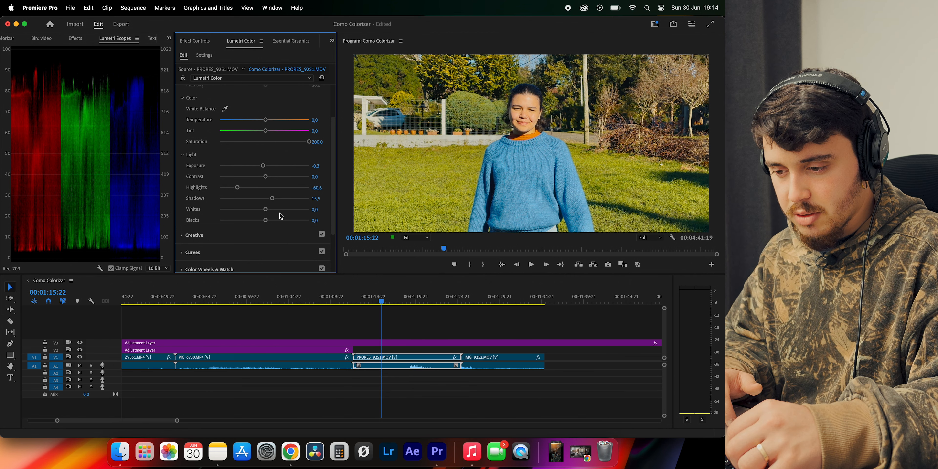
{"action": "double_click", "coordinate": [269, 209]}
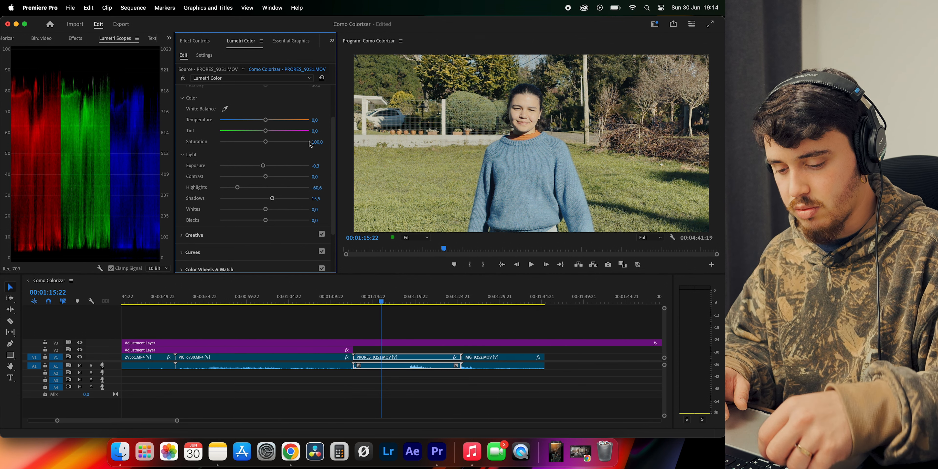
{"action": "left_click", "coordinate": [291, 142]}
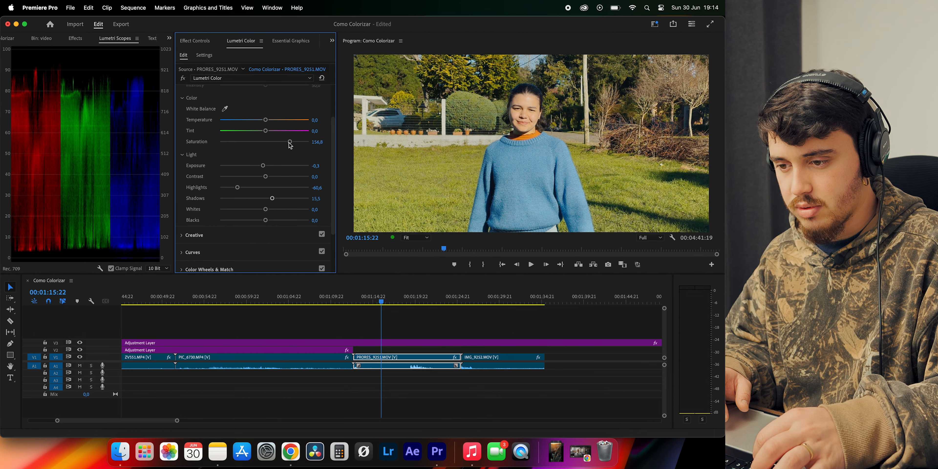
{"action": "double_click", "coordinate": [311, 145]}
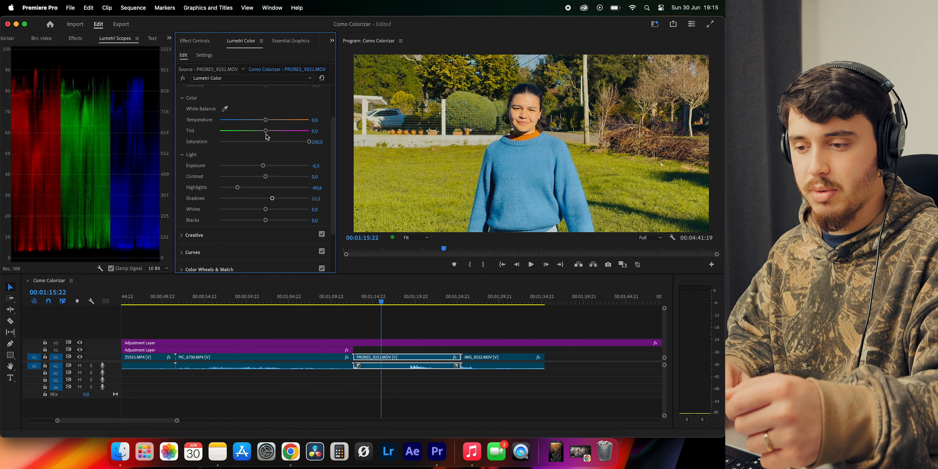
Slightly lift the black point of the red channel in the RGB Curves of PRORES_9251.MOV
{"action": "scroll", "coordinate": [267, 131], "scroll_direction": "down", "scroll_amount": 4}
{"action": "left_click", "coordinate": [218, 191]}
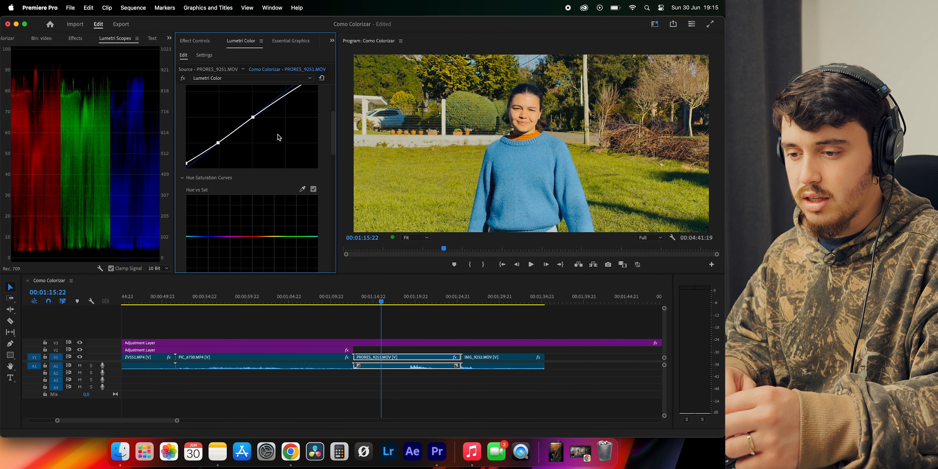
{"action": "scroll", "coordinate": [278, 134], "scroll_direction": "up", "scroll_amount": 3}
{"action": "scroll", "coordinate": [315, 118], "scroll_direction": "up", "scroll_amount": 1}
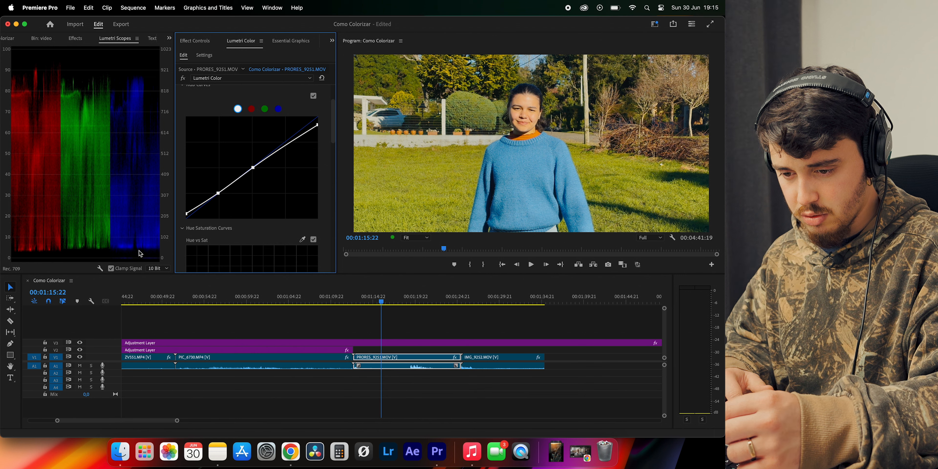
{"action": "left_click_drag", "start_coordinate": [187, 214], "coordinate": [183, 218]}
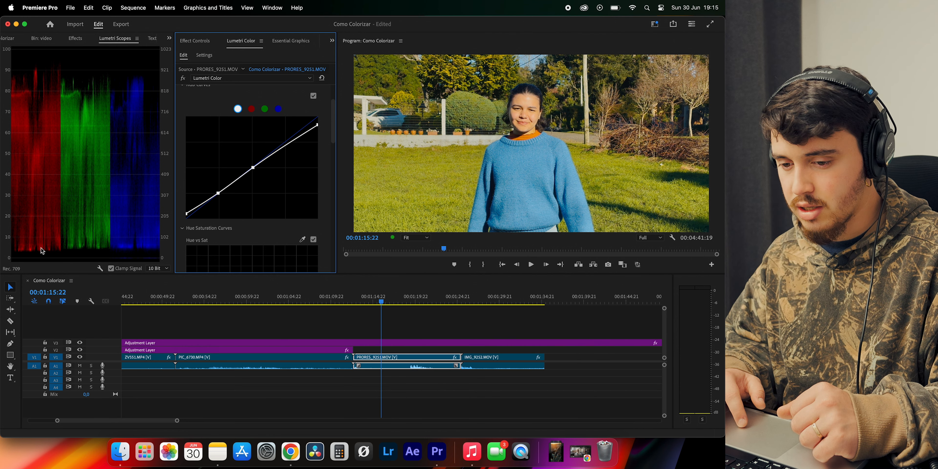
{"action": "left_click", "coordinate": [252, 108]}
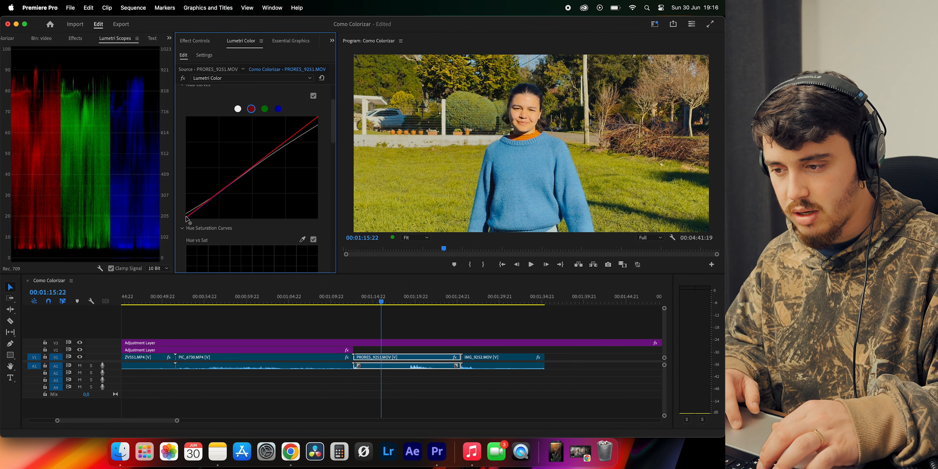
Compare the grades of PIC_6730.MP4, PRORES_9251.MOV and IMG_9252.MOV by moving the playhead among the three clips
{"action": "left_click", "coordinate": [264, 303]}
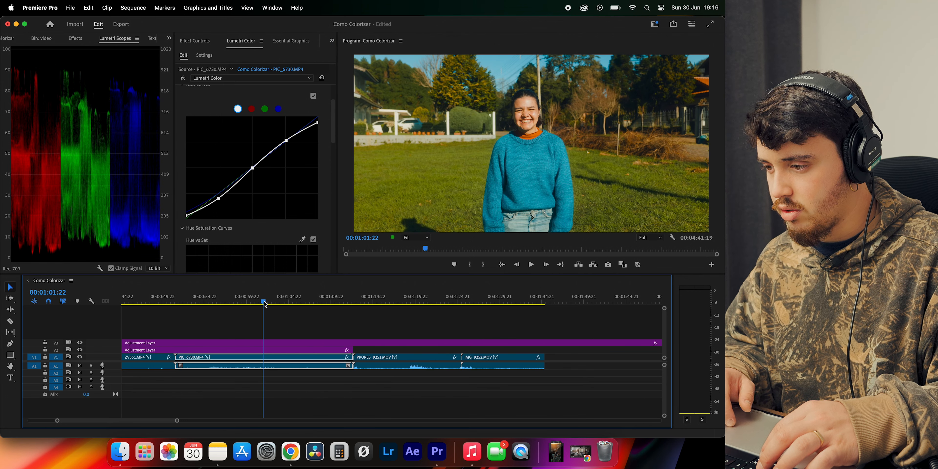
{"action": "left_click", "coordinate": [394, 303]}
{"action": "left_click", "coordinate": [490, 302]}
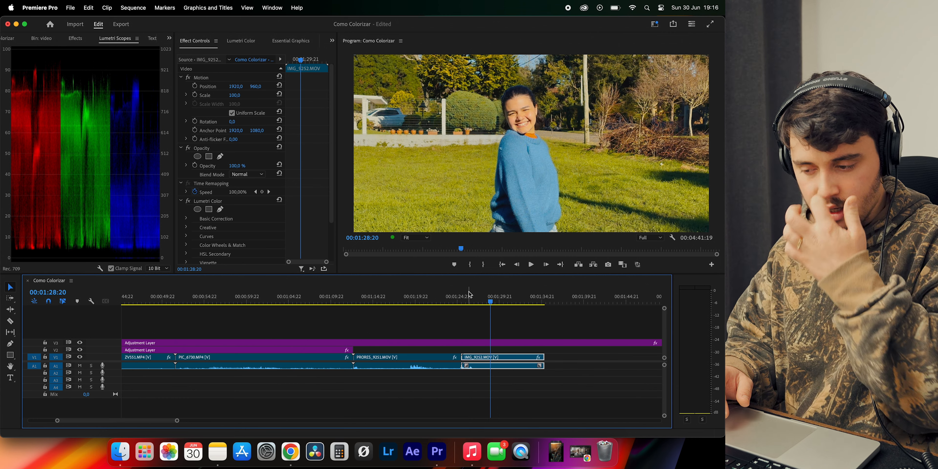
{"action": "left_click", "coordinate": [367, 302]}
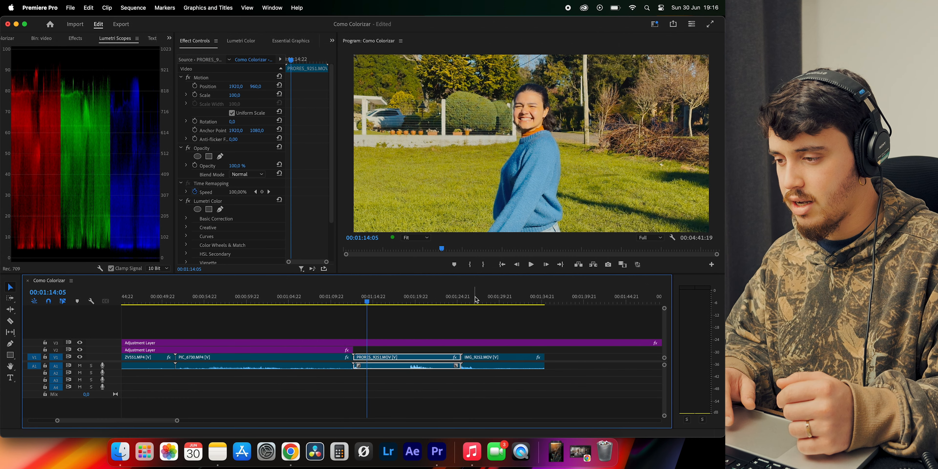
{"action": "left_click", "coordinate": [483, 302]}
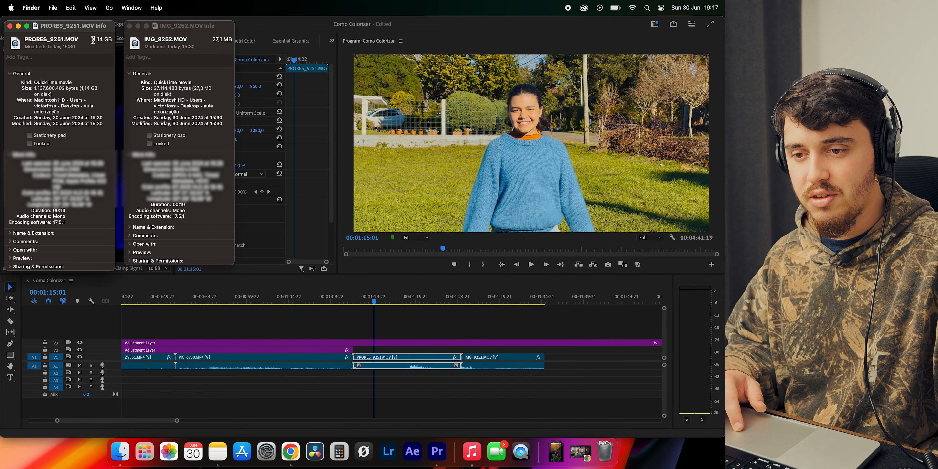
Compare the file sizes of PRORES_9251.MOV and IMG_9252.MOV in their Finder info windows, closing both windows
{"action": "left_click_drag", "start_coordinate": [94, 40], "coordinate": [104, 39]}
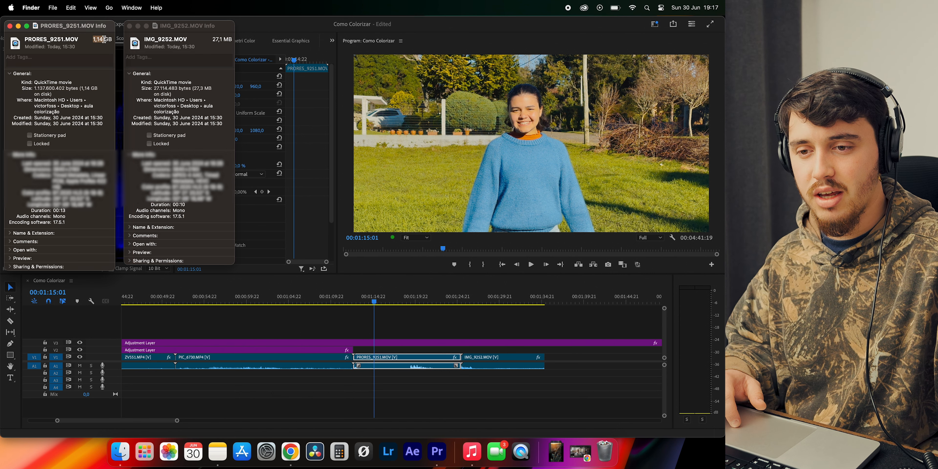
{"action": "left_click", "coordinate": [94, 40]}
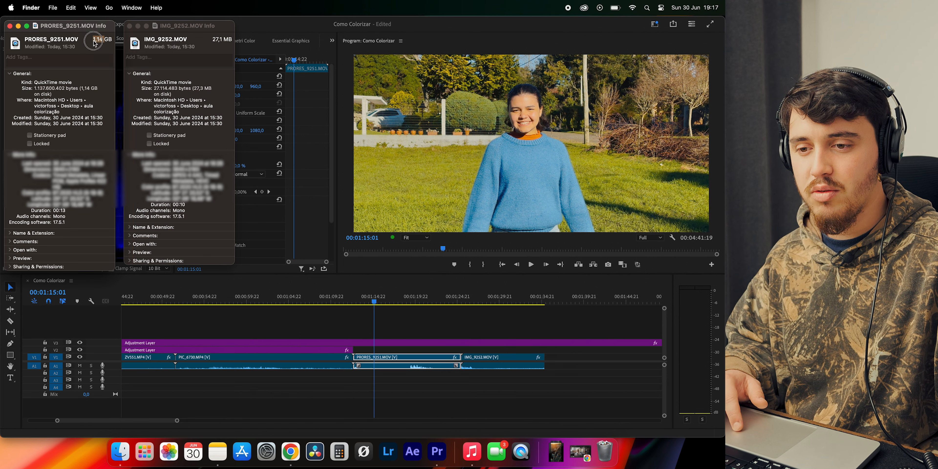
{"action": "left_click_drag", "start_coordinate": [94, 40], "coordinate": [102, 40]}
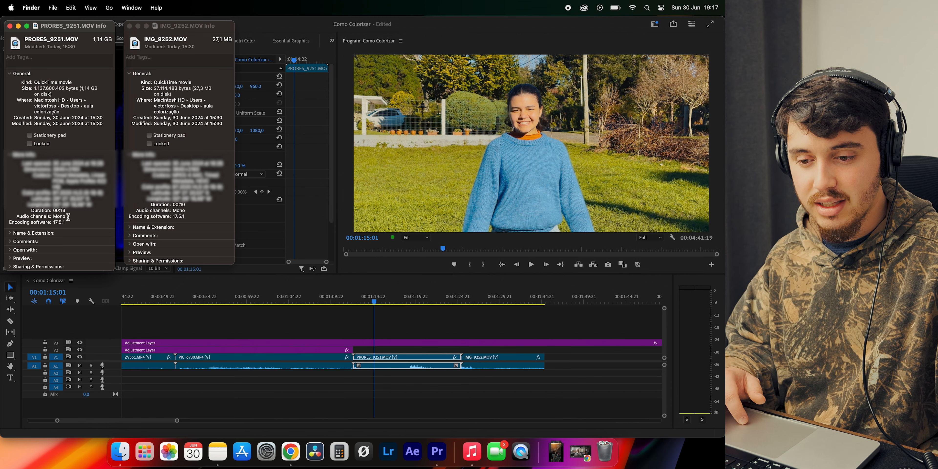
{"action": "left_click", "coordinate": [182, 46]}
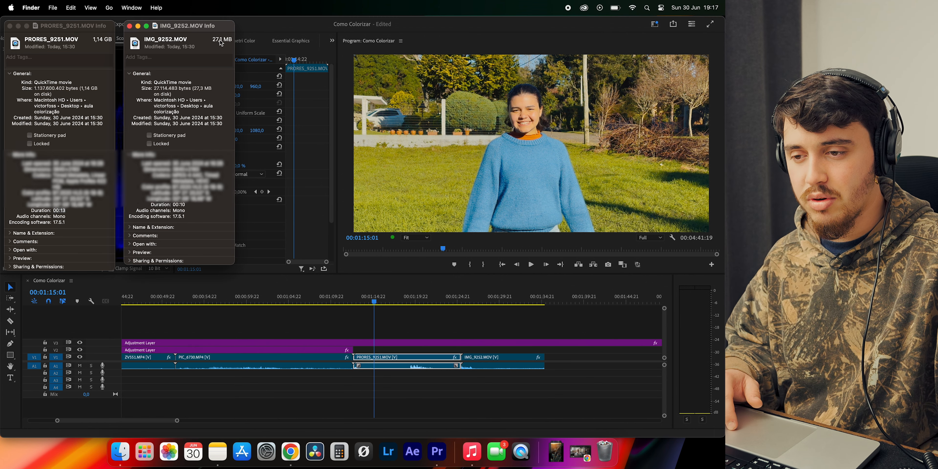
{"action": "left_click", "coordinate": [223, 40]}
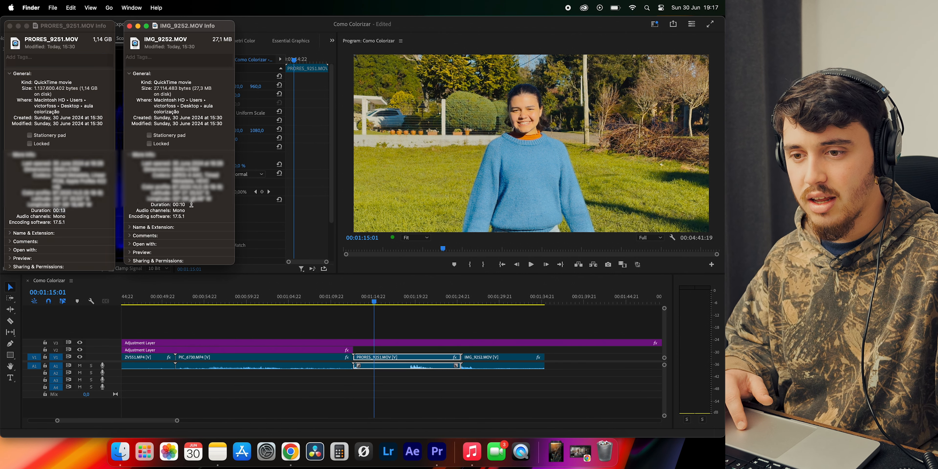
{"action": "left_click", "coordinate": [130, 26]}
{"action": "left_click", "coordinate": [10, 26]}
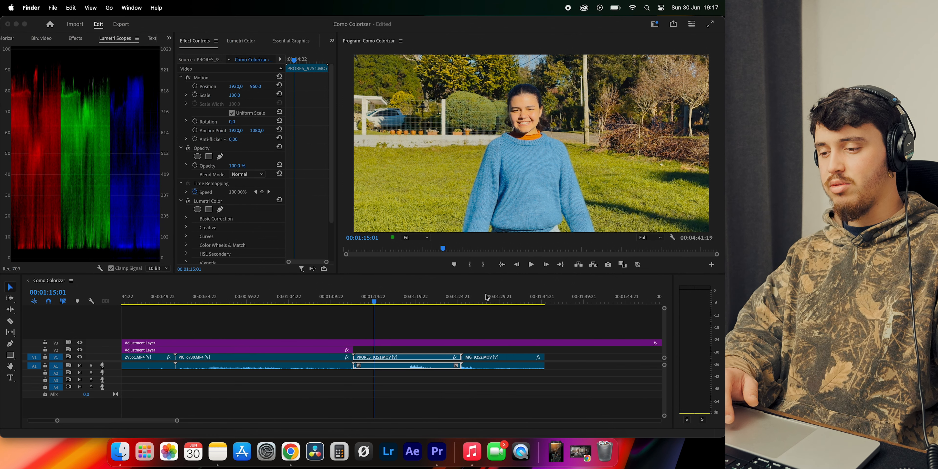
Switch back to Premiere Pro and compare the pictures of IMG_9252.MOV and PRORES_9251.MOV in the sequence
{"action": "left_click", "coordinate": [486, 319]}
{"action": "left_click_drag", "start_coordinate": [420, 301], "coordinate": [376, 305]}
{"action": "left_click_drag", "start_coordinate": [473, 302], "coordinate": [486, 302]}
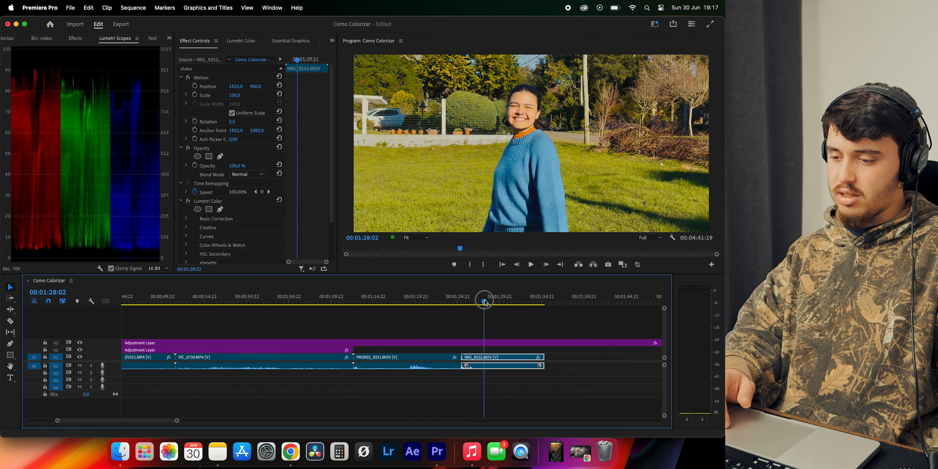
{"action": "left_click", "coordinate": [385, 300]}
Copy the Lumetri Color effect of C2039.MP4 onto C2040.MP4 in the second group of clips
{"action": "key", "text": "minus"}
{"action": "key", "text": "minus"}
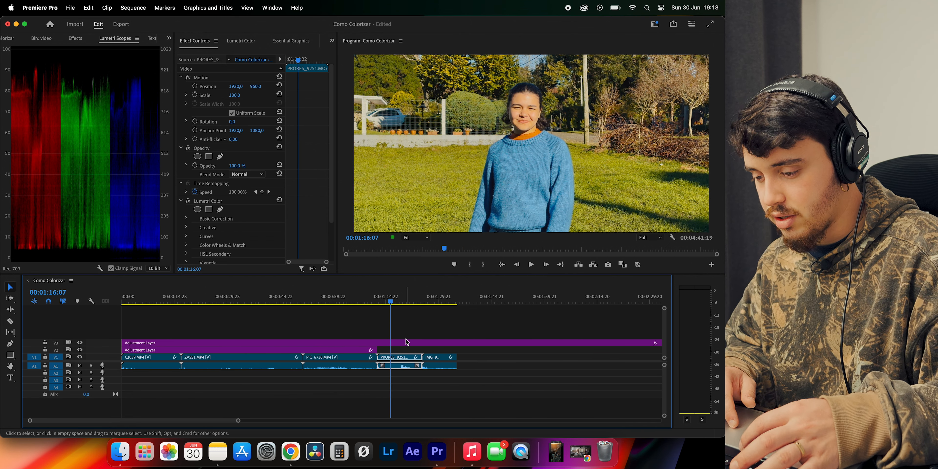
{"action": "left_click", "coordinate": [291, 324]}
{"action": "left_click", "coordinate": [134, 302]}
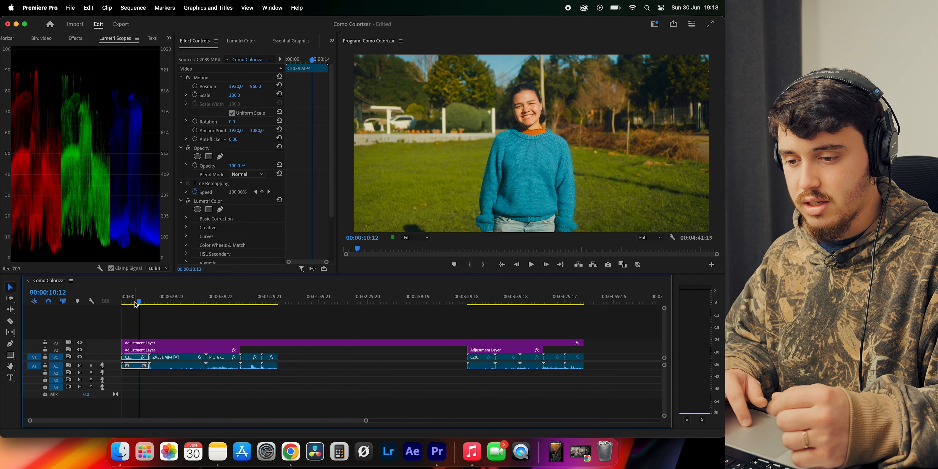
{"action": "left_click", "coordinate": [206, 200]}
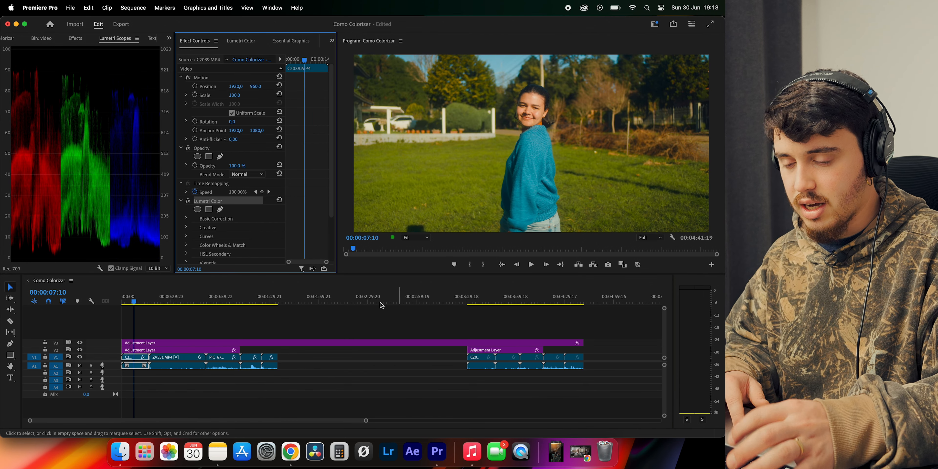
{"action": "scroll", "coordinate": [252, 233], "scroll_direction": "down", "scroll_amount": 4}
{"action": "left_click", "coordinate": [477, 297]}
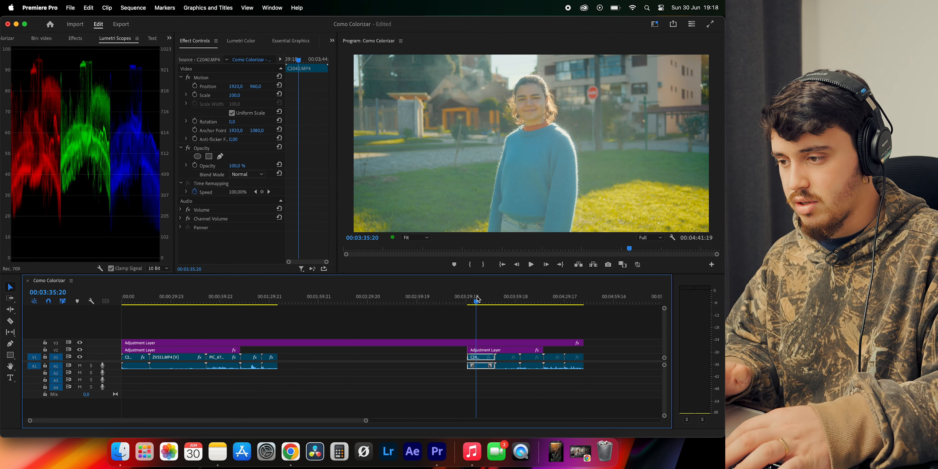
Copy the Lumetri Color effect of ZVS51.MP4 onto ZVS52.MP4, and that of PIC_6730.MP4 onto PIC_6731.MP4
{"action": "left_click", "coordinate": [166, 297]}
{"action": "left_click", "coordinate": [211, 201]}
{"action": "left_click", "coordinate": [507, 302]}
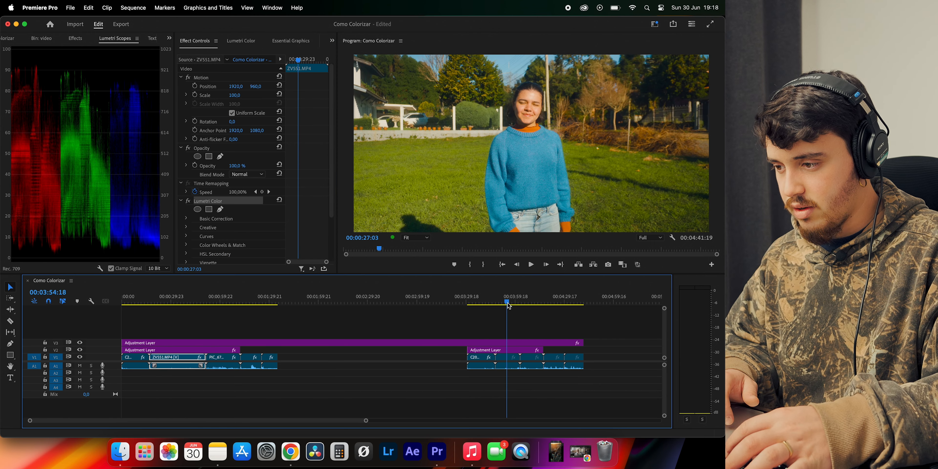
{"action": "key", "text": "super+v"}
{"action": "left_click", "coordinate": [216, 300]}
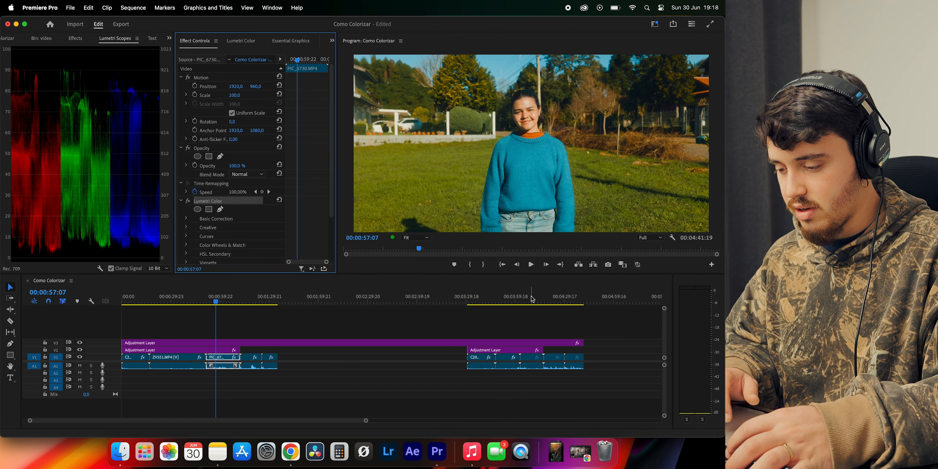
{"action": "left_click", "coordinate": [524, 300]}
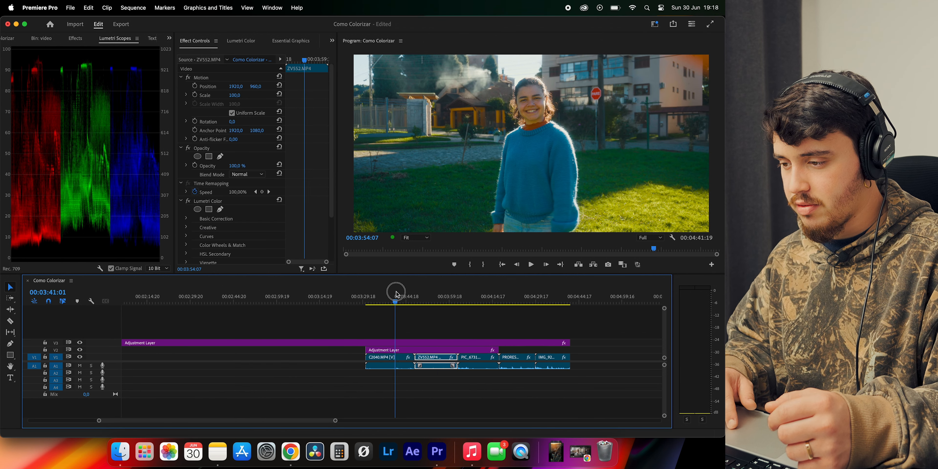
Adjust the shadow point of the RGB curve in the Lumetri Color settings of PIC_6731.MP4
{"action": "left_click", "coordinate": [428, 296]}
{"action": "left_click_drag", "start_coordinate": [428, 296], "coordinate": [480, 300]}
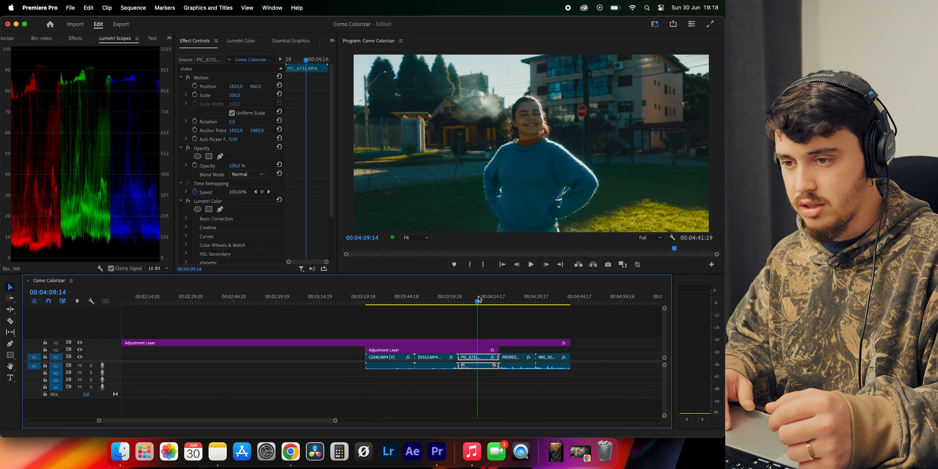
{"action": "left_click", "coordinate": [254, 44]}
{"action": "scroll", "coordinate": [257, 147], "scroll_direction": "up", "scroll_amount": 10}
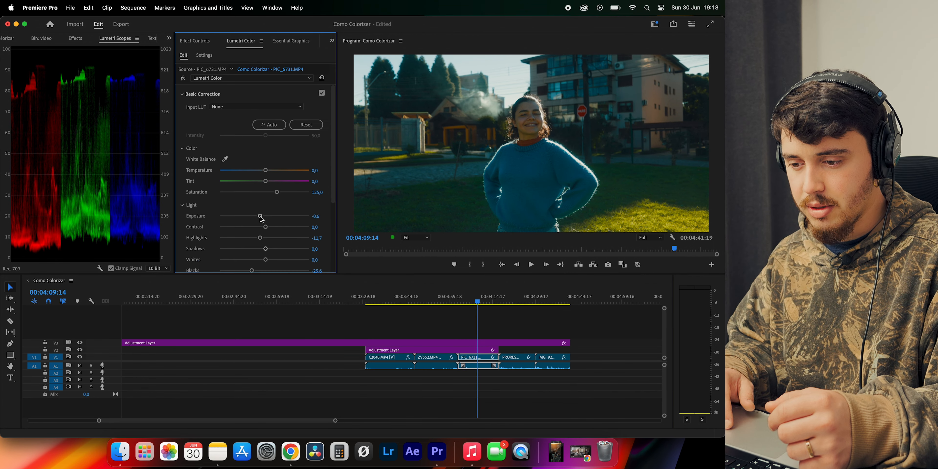
{"action": "scroll", "coordinate": [257, 235], "scroll_direction": "down", "scroll_amount": 1}
{"action": "scroll", "coordinate": [256, 238], "scroll_direction": "down", "scroll_amount": 5}
{"action": "left_click", "coordinate": [219, 221]}
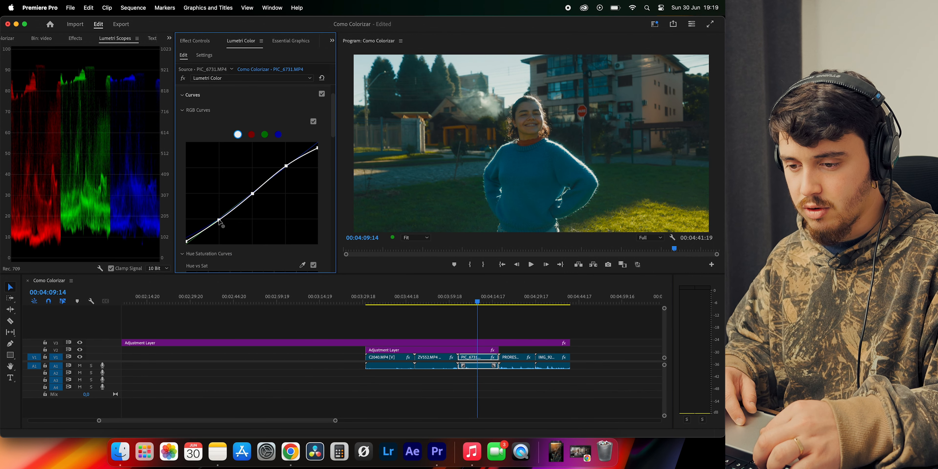
{"action": "left_click", "coordinate": [219, 220]}
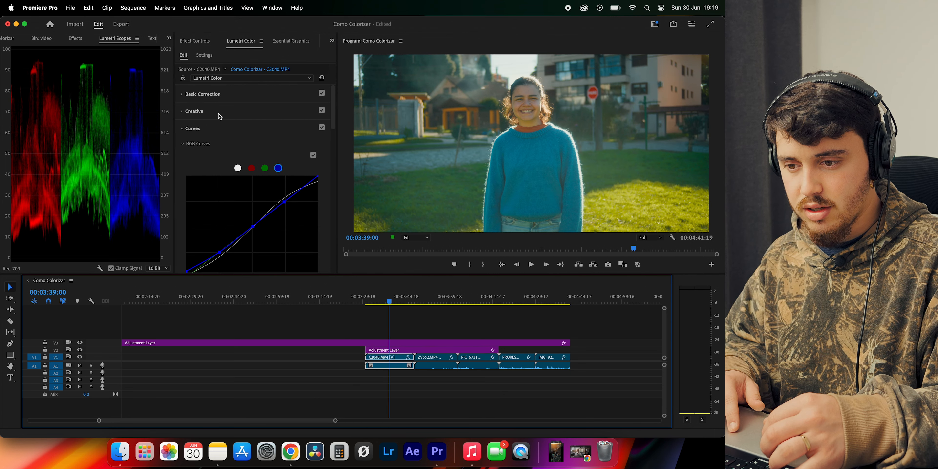
{"action": "left_click", "coordinate": [202, 94]}
Set the exposure of C2040.MP4 to -0.3 and pull its blacks down to -100
{"action": "scroll", "coordinate": [259, 165], "scroll_direction": "down", "scroll_amount": 2}
{"action": "left_click_drag", "start_coordinate": [263, 148], "coordinate": [262, 148]}
{"action": "left_click_drag", "start_coordinate": [238, 203], "coordinate": [229, 202]}
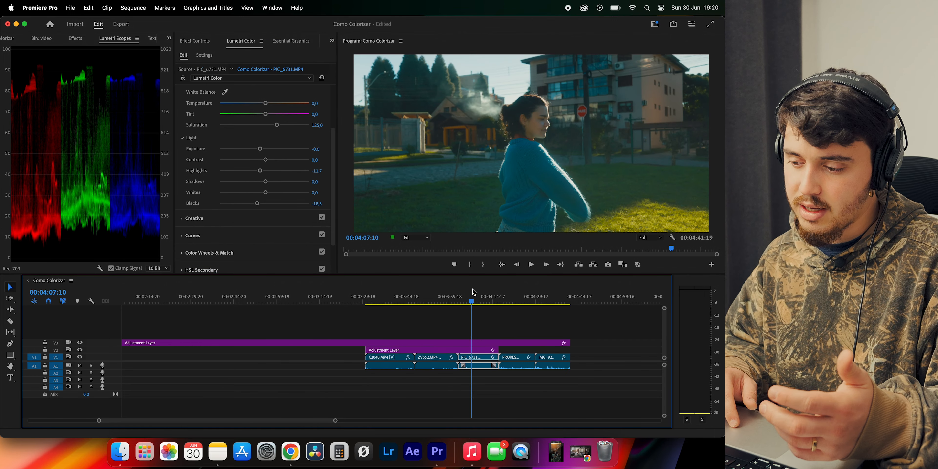
Compare PIC_6731.MP4 with its Lumetri Color bypassed, raise its shadows to 21.1, and check the face up close in the preview
{"action": "mouse_move", "coordinate": [472, 294]}
{"action": "left_mouse_down"}
{"action": "mouse_move", "coordinate": [461, 296]}
{"action": "mouse_move", "coordinate": [481, 298]}
{"action": "left_mouse_up"}
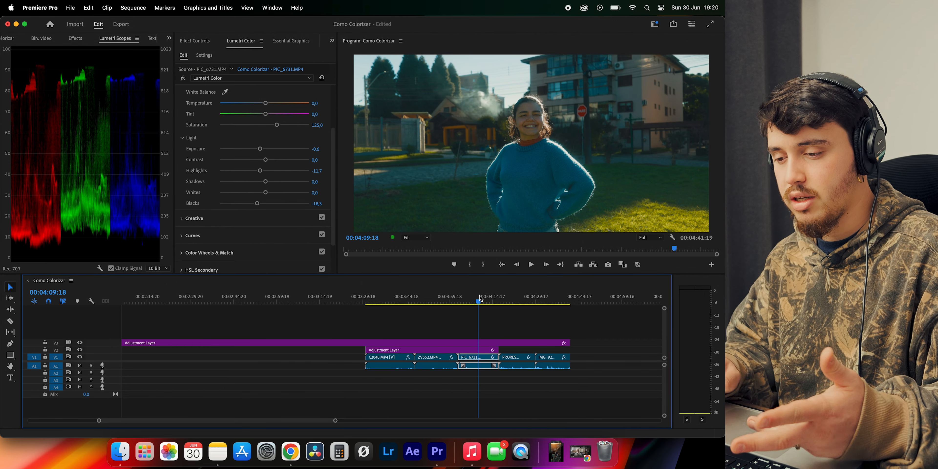
{"action": "left_click", "coordinate": [183, 78]}
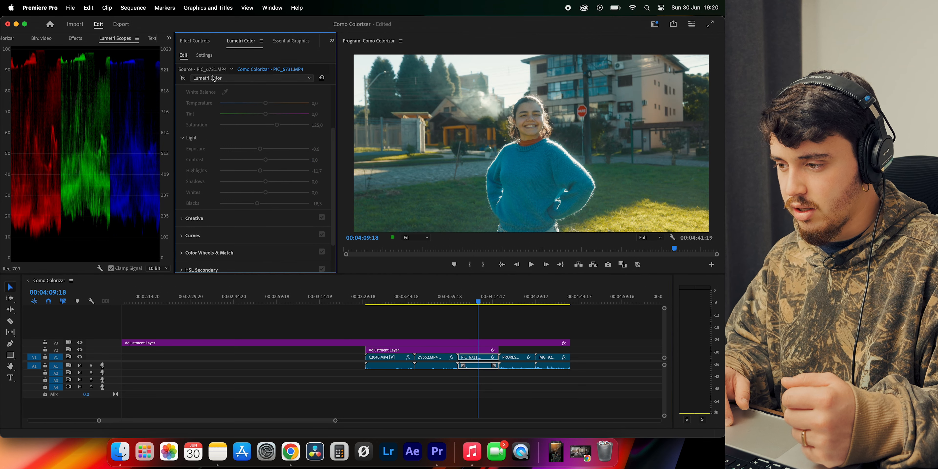
{"action": "left_click", "coordinate": [183, 78]}
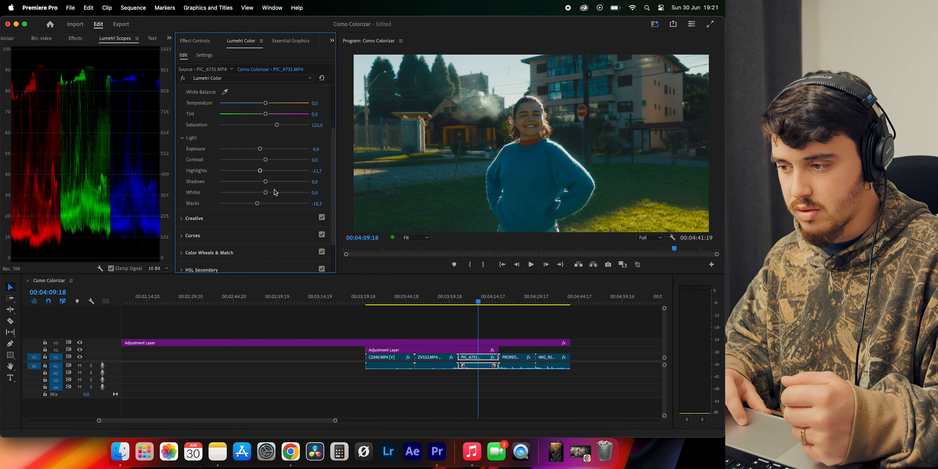
{"action": "left_click_drag", "start_coordinate": [266, 181], "coordinate": [279, 181]}
{"action": "scroll", "coordinate": [524, 114], "scroll_direction": "up", "scroll_amount": 2}
{"action": "scroll", "coordinate": [526, 116], "scroll_direction": "up", "scroll_amount": 3}
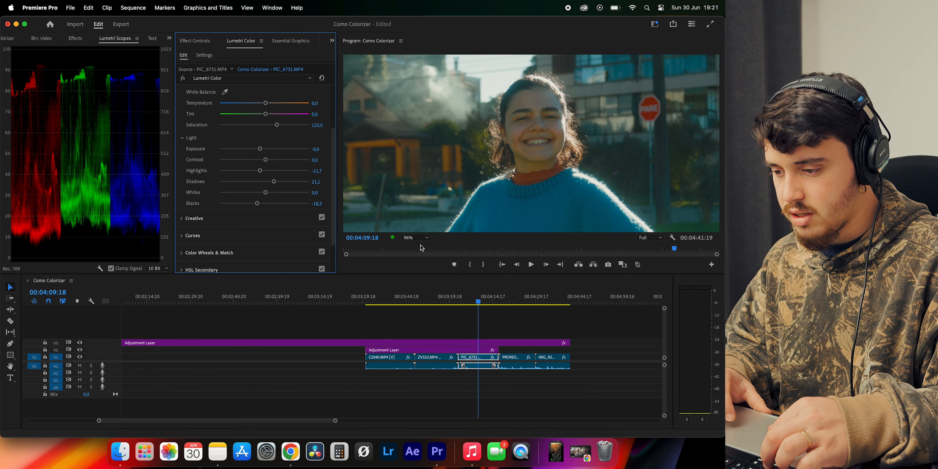
{"action": "left_click", "coordinate": [419, 238]}
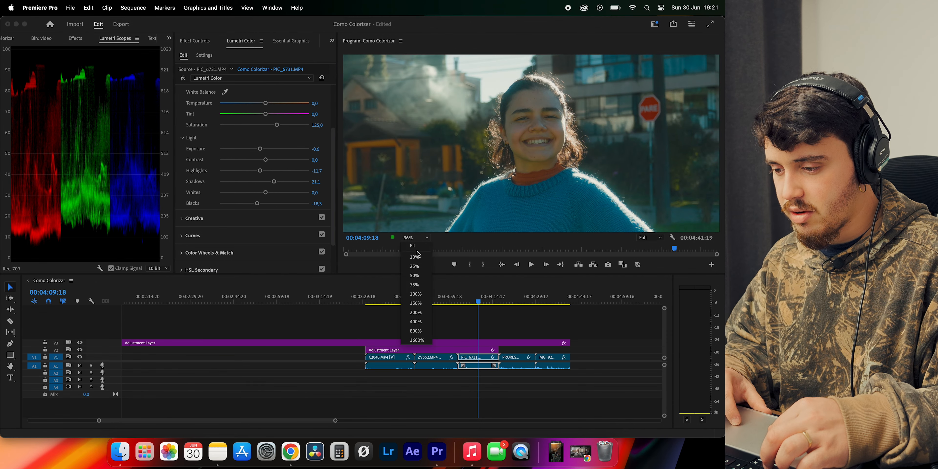
{"action": "left_click", "coordinate": [419, 254]}
Warm the temperature of PRORES_9253.MOV slightly and pull down the shadow end of its blue RGB curve
{"action": "left_click", "coordinate": [432, 302]}
{"action": "left_click_drag", "start_coordinate": [432, 305], "coordinate": [520, 303]}
{"action": "left_click_drag", "start_coordinate": [266, 104], "coordinate": [271, 104]}
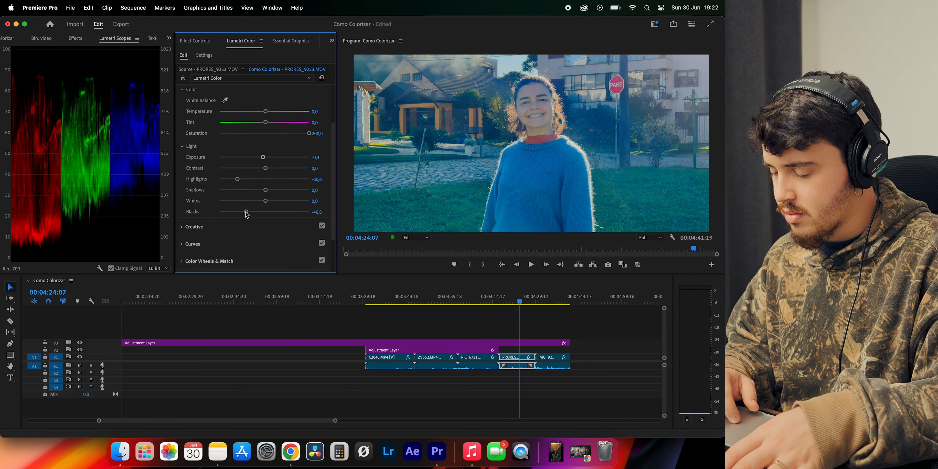
{"action": "scroll", "coordinate": [225, 147], "scroll_direction": "up", "scroll_amount": 2}
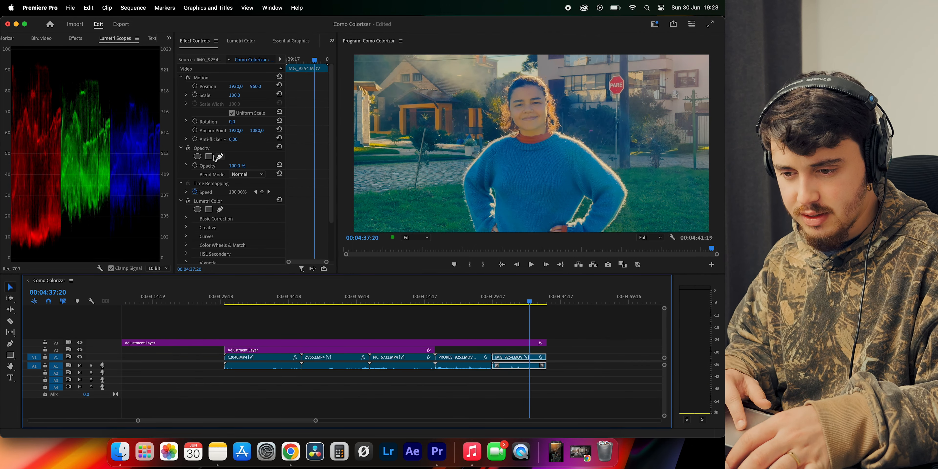
Compare IMG_9254.MOV with its Lumetri Color effect switched off and on
{"action": "left_click", "coordinate": [188, 200]}
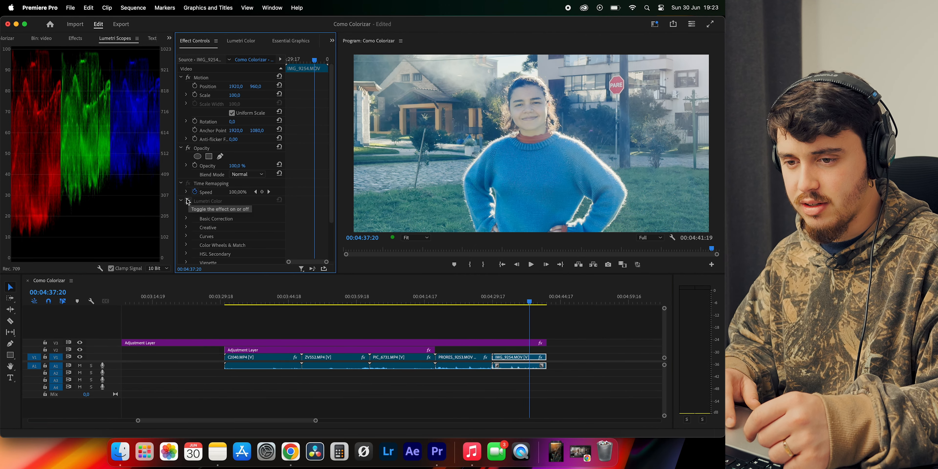
{"action": "left_click", "coordinate": [188, 200]}
{"action": "left_click", "coordinate": [188, 201]}
{"action": "left_click", "coordinate": [188, 201]}
{"action": "left_click", "coordinate": [188, 201]}
{"action": "left_click", "coordinate": [188, 201]}
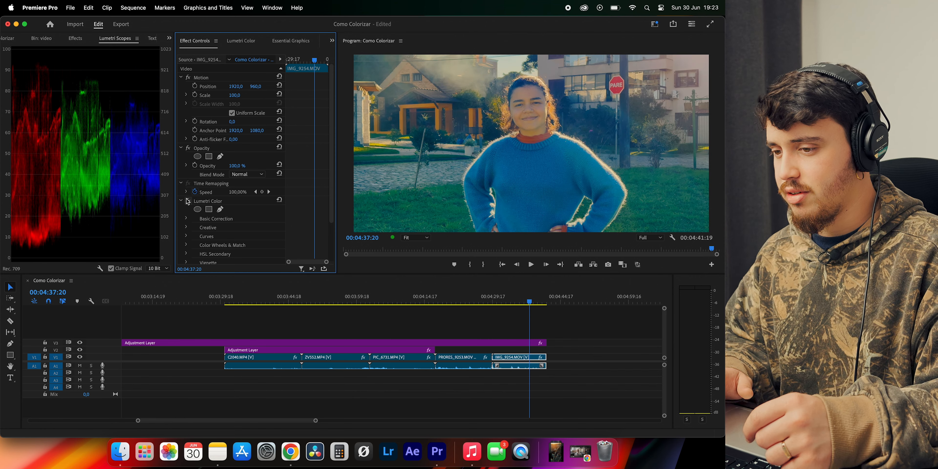
{"action": "left_click", "coordinate": [188, 200]}
{"action": "left_click", "coordinate": [188, 201]}
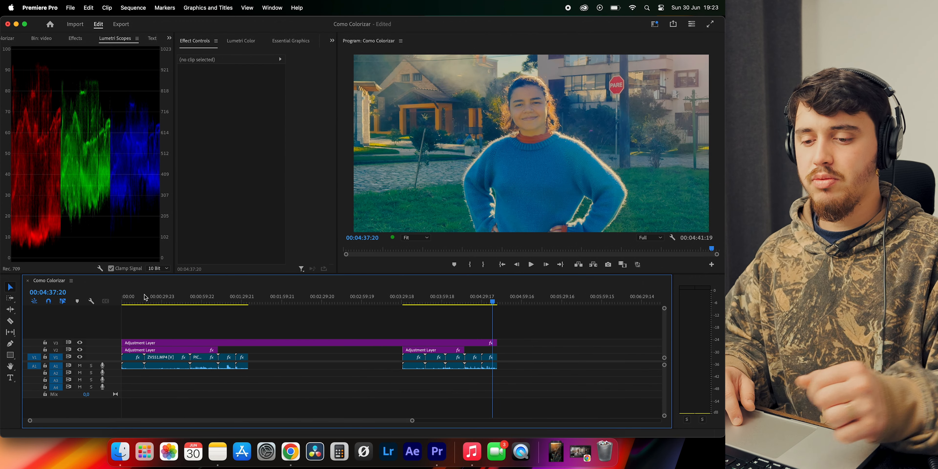
Compare the graded pictures of the clips in the first group, from C2039.MP4 to IMG_9252.MOV
{"action": "left_click_drag", "start_coordinate": [136, 299], "coordinate": [138, 299]}
{"action": "left_click", "coordinate": [168, 296]}
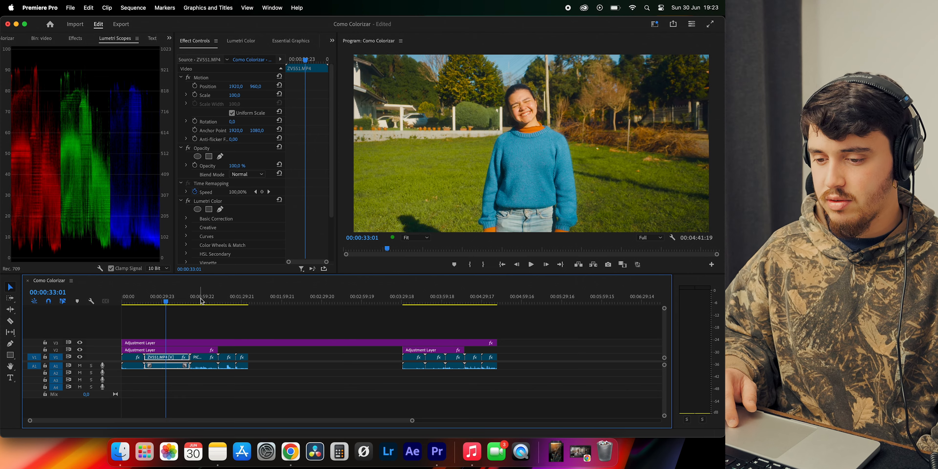
{"action": "left_click", "coordinate": [203, 298]}
{"action": "left_click", "coordinate": [137, 304]}
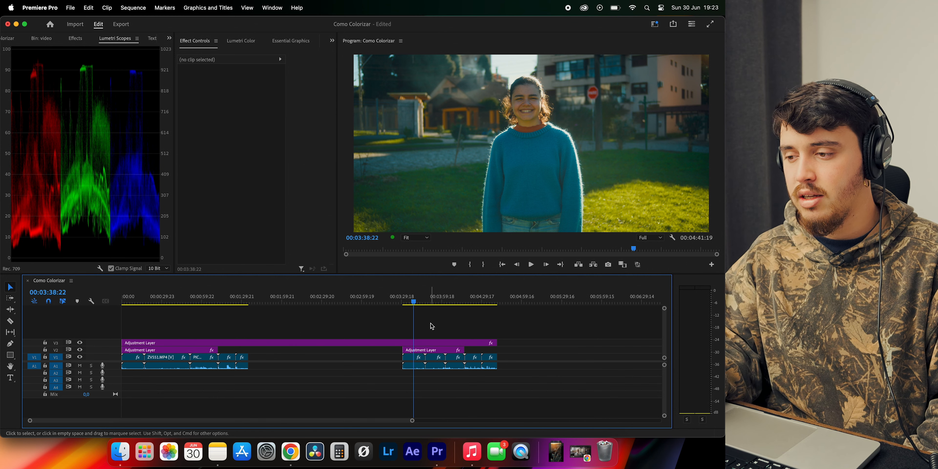
{"action": "left_click", "coordinate": [131, 301]}
{"action": "left_click", "coordinate": [168, 303]}
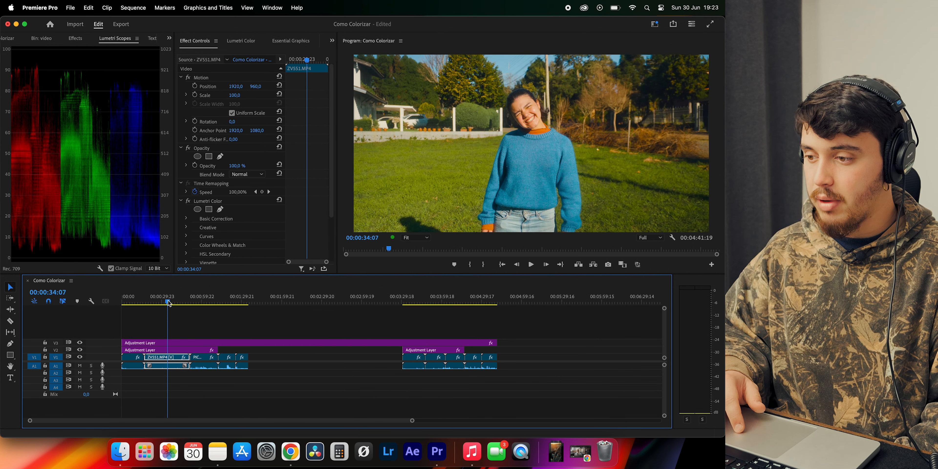
{"action": "left_click", "coordinate": [200, 305]}
{"action": "left_click", "coordinate": [171, 303]}
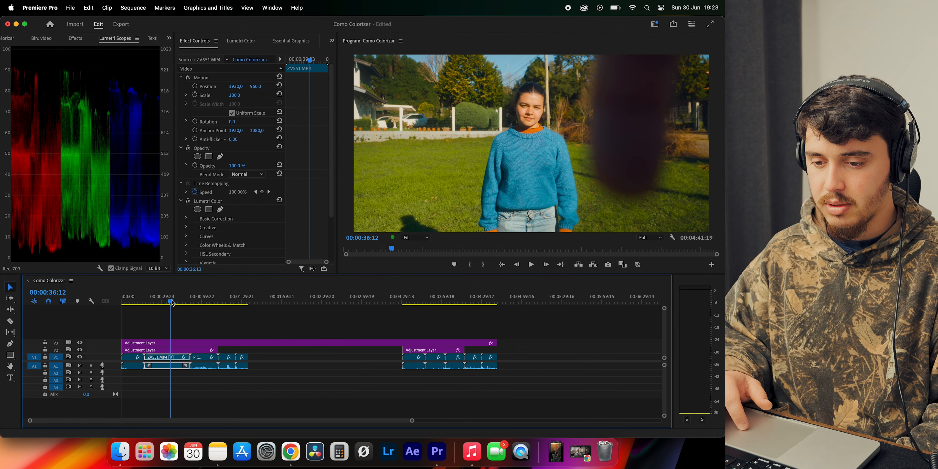
{"action": "left_click", "coordinate": [132, 301]}
{"action": "left_click", "coordinate": [223, 302]}
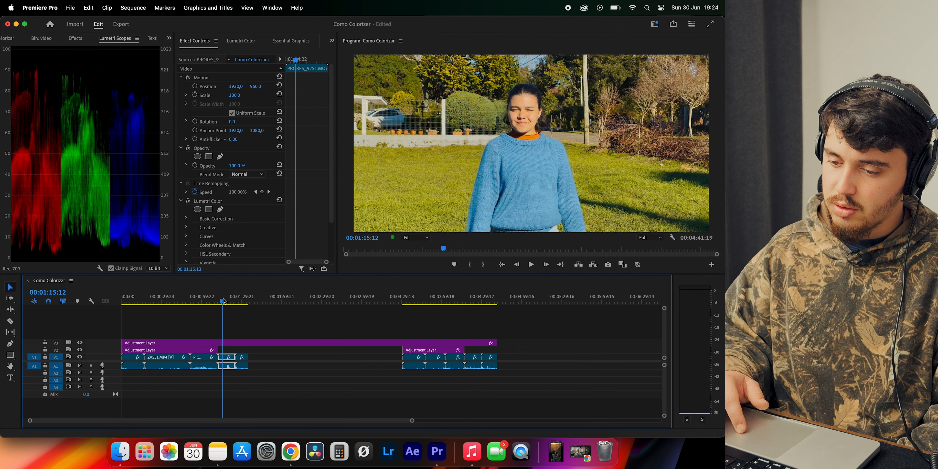
{"action": "left_click", "coordinate": [241, 301]}
Compare the grade of IMG_9254.MOV in the second group with the first group's clips, going back to C2039.MP4
{"action": "left_click", "coordinate": [486, 302]}
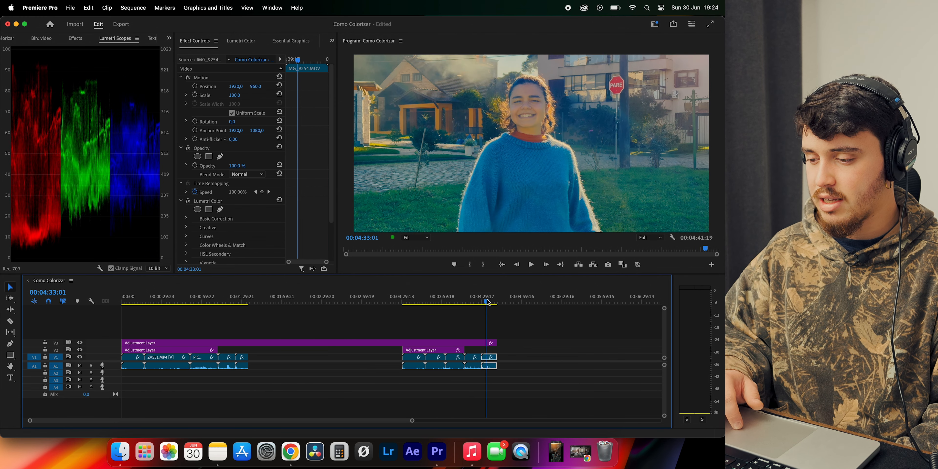
{"action": "left_click", "coordinate": [243, 302]}
{"action": "left_click", "coordinate": [216, 301]}
{"action": "left_click", "coordinate": [206, 301]}
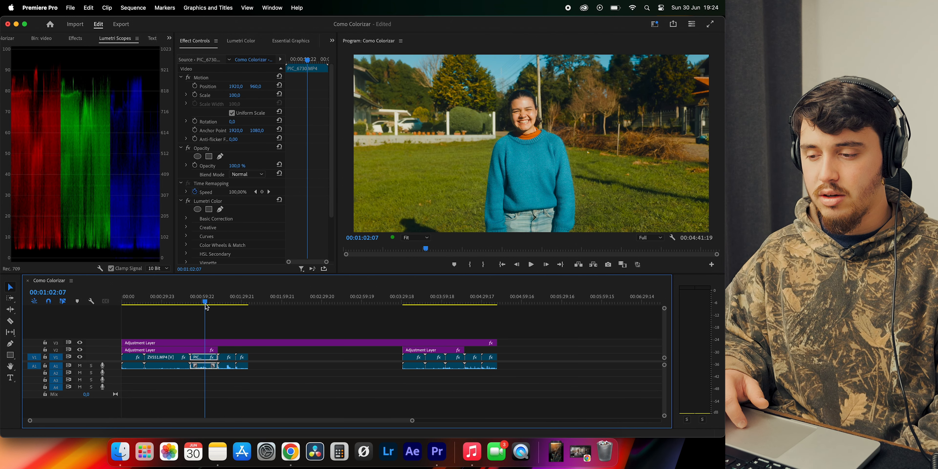
{"action": "left_click", "coordinate": [171, 298]}
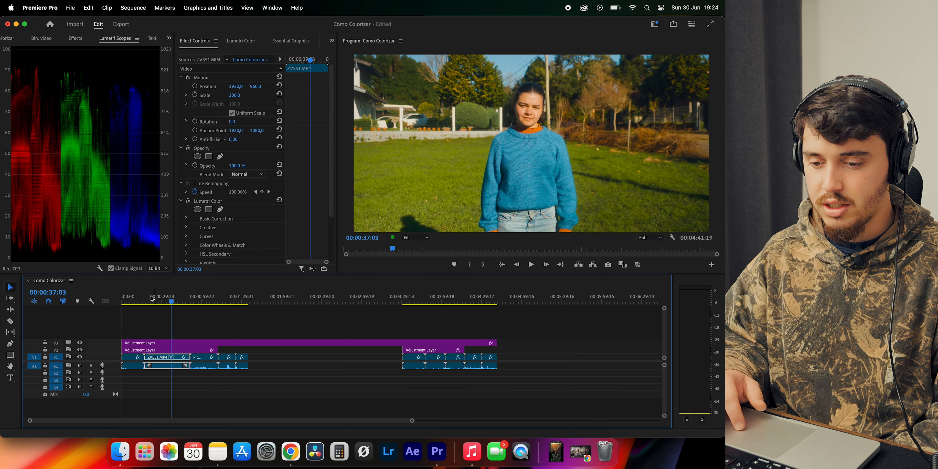
{"action": "left_click", "coordinate": [132, 301]}
{"action": "left_click", "coordinate": [159, 321]}
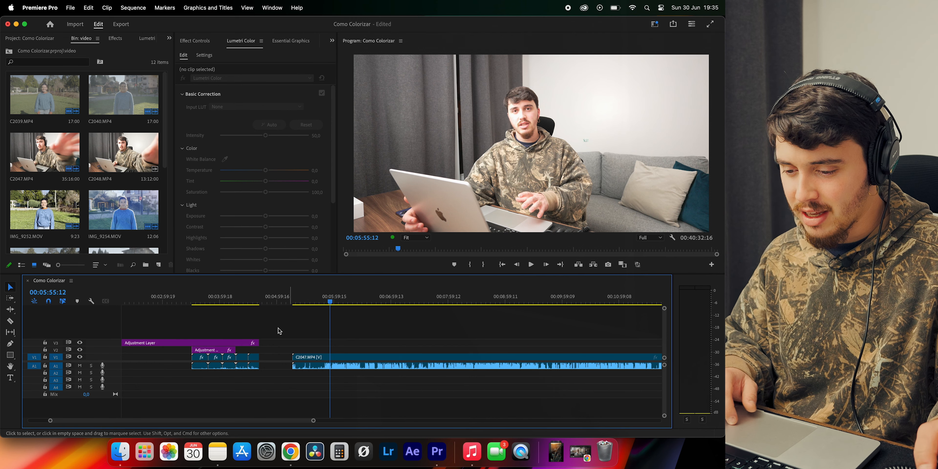
Extend the V3 adjustment layer over the long C2047.MP4 clip
{"action": "left_click_drag", "start_coordinate": [258, 344], "coordinate": [349, 344]}
{"action": "key", "text": "backslash"}
{"action": "left_click_drag", "start_coordinate": [189, 342], "coordinate": [562, 336]}
{"action": "key", "text": "backslash"}
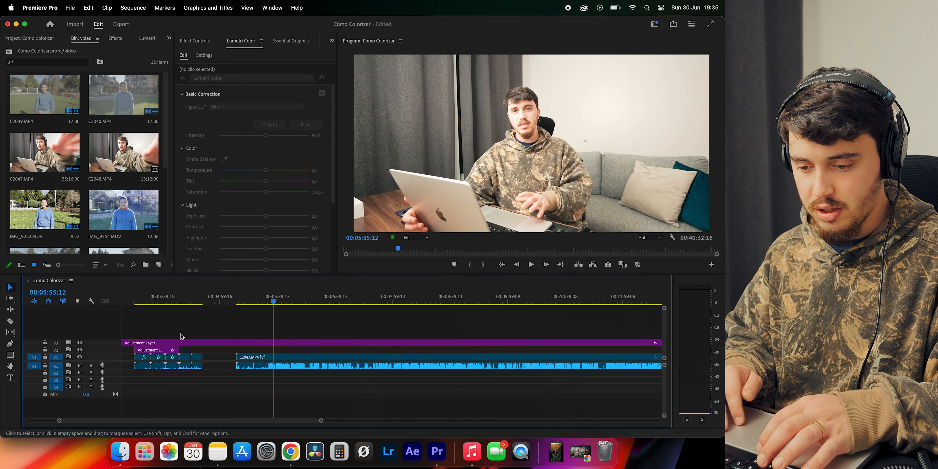
Display the Lumetri scopes for C2047.MP4 and lower its exposure to -0.8
{"action": "scroll", "coordinate": [183, 337], "scroll_direction": "up", "scroll_amount": 5}
{"action": "left_click", "coordinate": [257, 357]}
{"action": "scroll", "coordinate": [262, 222], "scroll_direction": "down", "scroll_amount": 5}
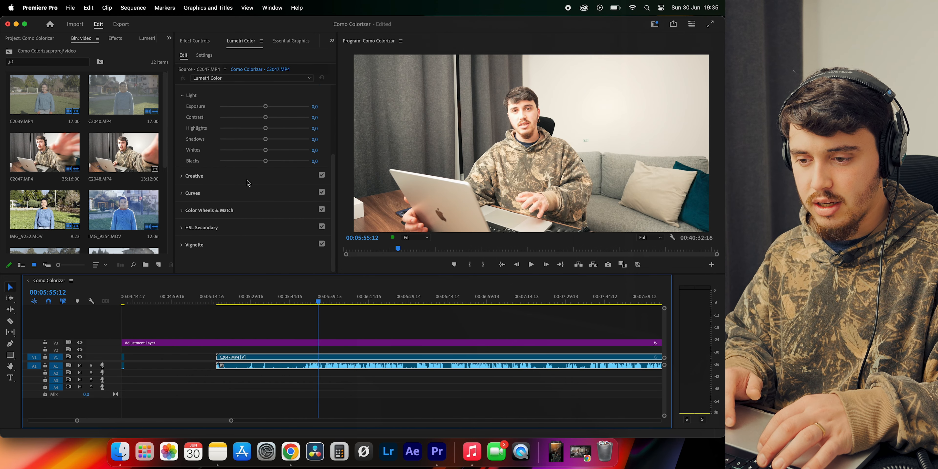
{"action": "scroll", "coordinate": [248, 183], "scroll_direction": "up", "scroll_amount": 4}
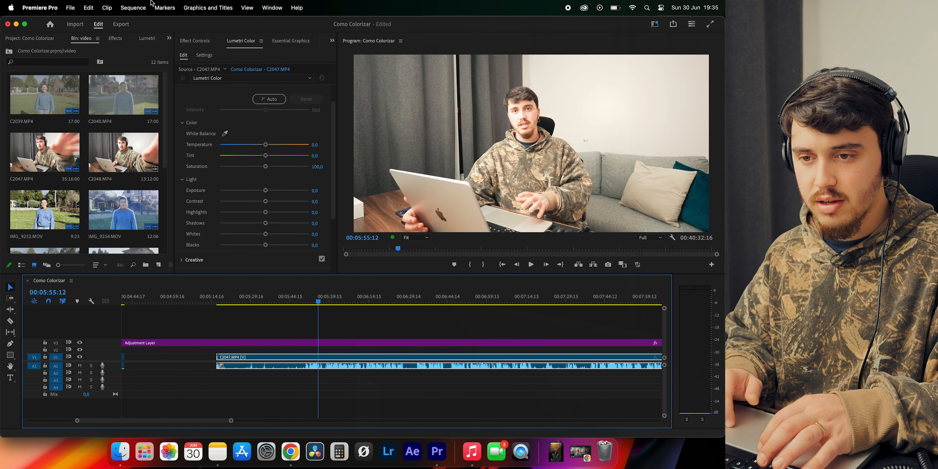
{"action": "left_click", "coordinate": [148, 39]}
{"action": "left_click_drag", "start_coordinate": [266, 190], "coordinate": [258, 191]}
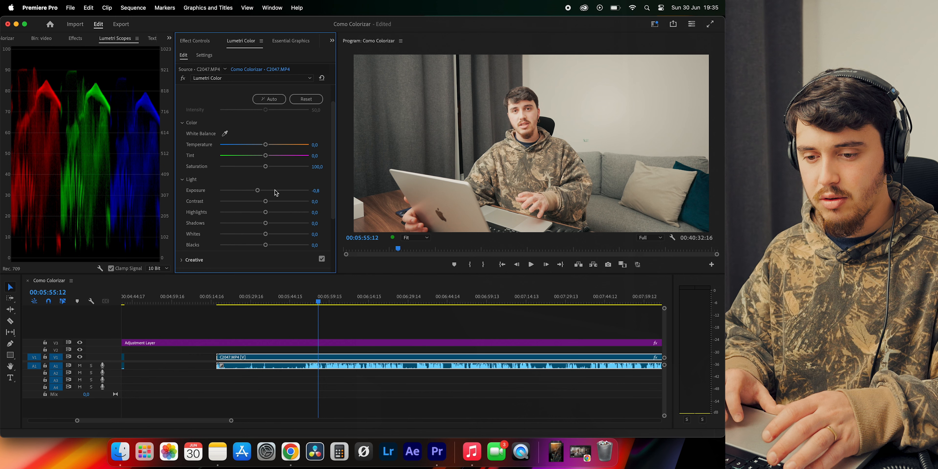
Try saturation values of 150 and 125 on C2047.MP4, and settle on 120
{"action": "scroll", "coordinate": [276, 193], "scroll_direction": "down", "scroll_amount": 2}
{"action": "left_click", "coordinate": [321, 141]}
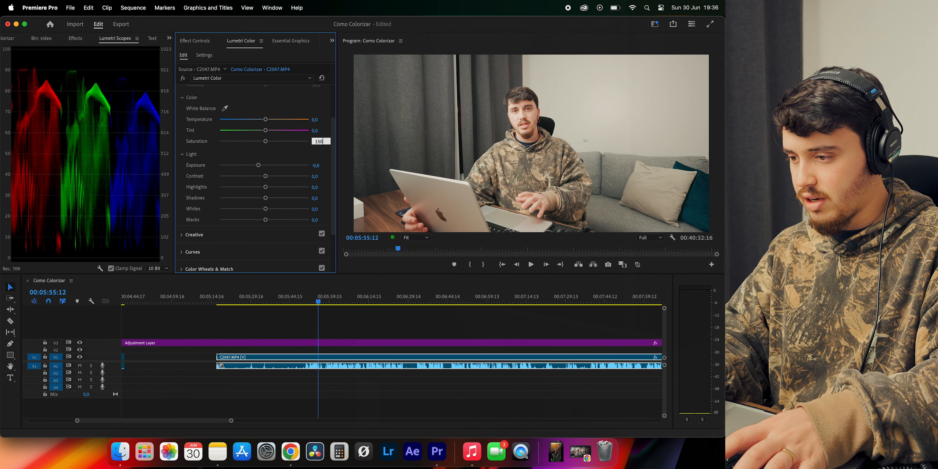
{"action": "key", "text": "Return"}
{"action": "left_click", "coordinate": [321, 141]}
{"action": "type", "text": "125"}
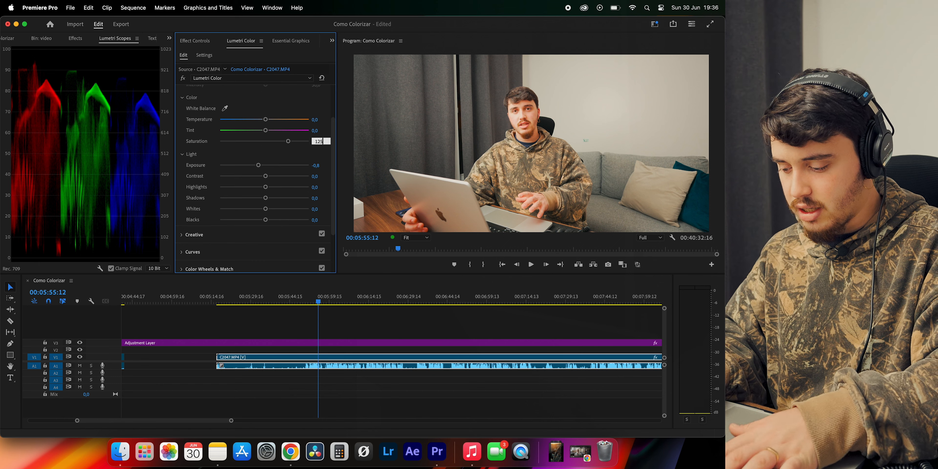
{"action": "key", "text": "Return"}
{"action": "left_click", "coordinate": [321, 141]}
{"action": "type", "text": "120"}
{"action": "key", "text": "Return"}
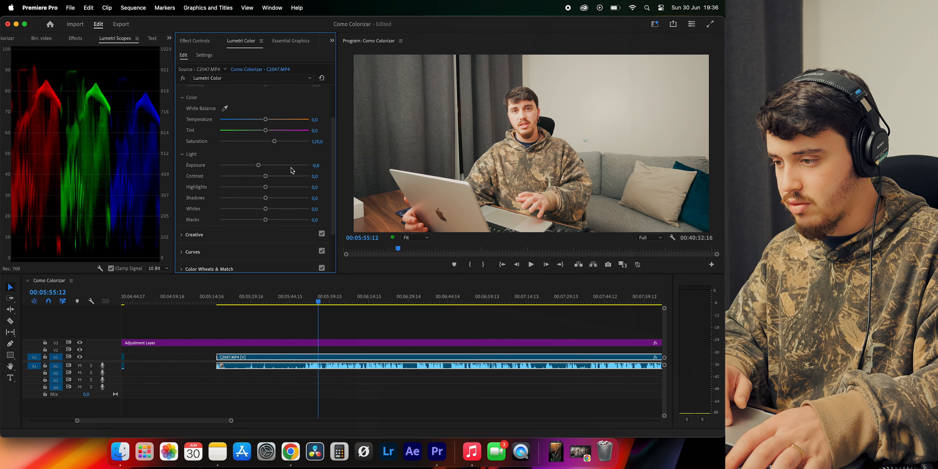
Set C2047.MP4's temperature to -1.3, tint to 0.9, blacks to -20.2 and highlights to -41.8, and fine-tune its exposure
{"action": "scroll", "coordinate": [241, 165], "scroll_direction": "up", "scroll_amount": 2}
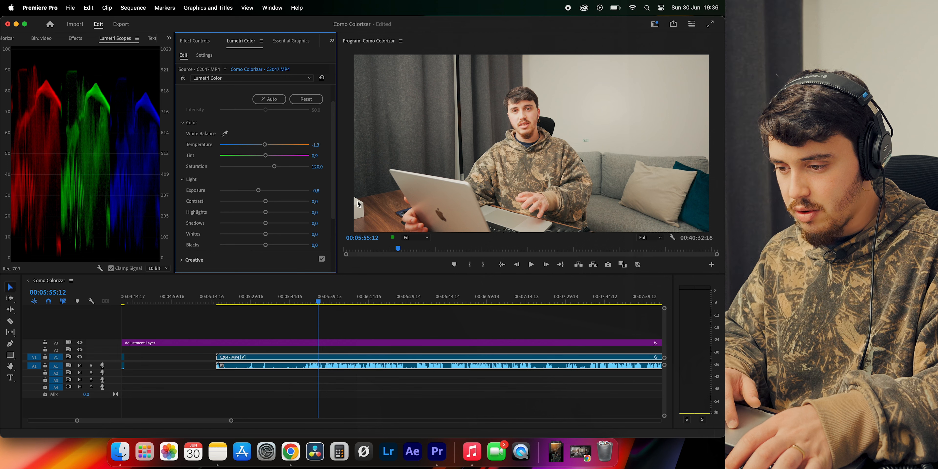
{"action": "scroll", "coordinate": [267, 163], "scroll_direction": "down", "scroll_amount": 3}
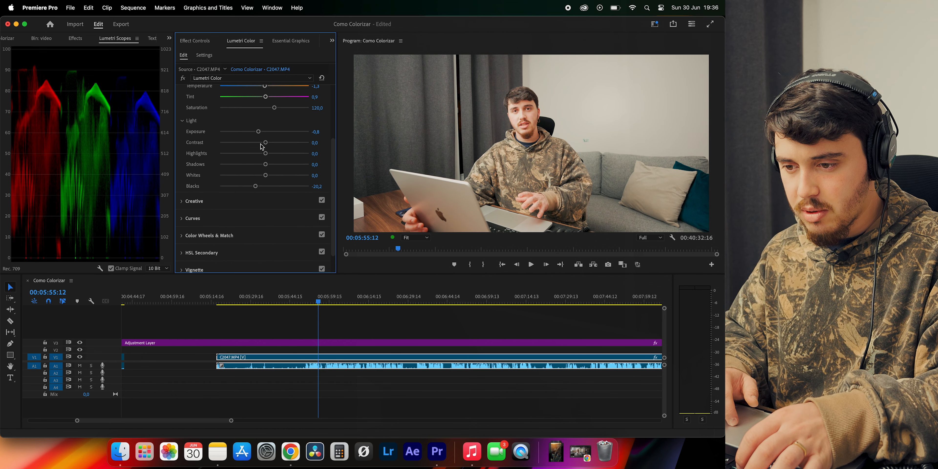
{"action": "left_click_drag", "start_coordinate": [257, 133], "coordinate": [246, 154]}
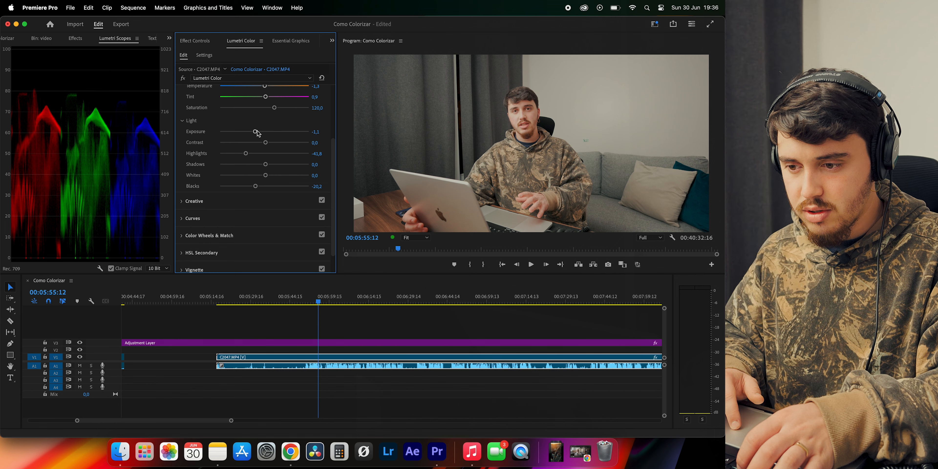
{"action": "left_click_drag", "start_coordinate": [260, 132], "coordinate": [258, 133]}
Split the V3 adjustment layer at the start of C2047.MP4 and go through the new part's Lumetri Color sections
{"action": "scroll", "coordinate": [251, 167], "scroll_direction": "down", "scroll_amount": 10}
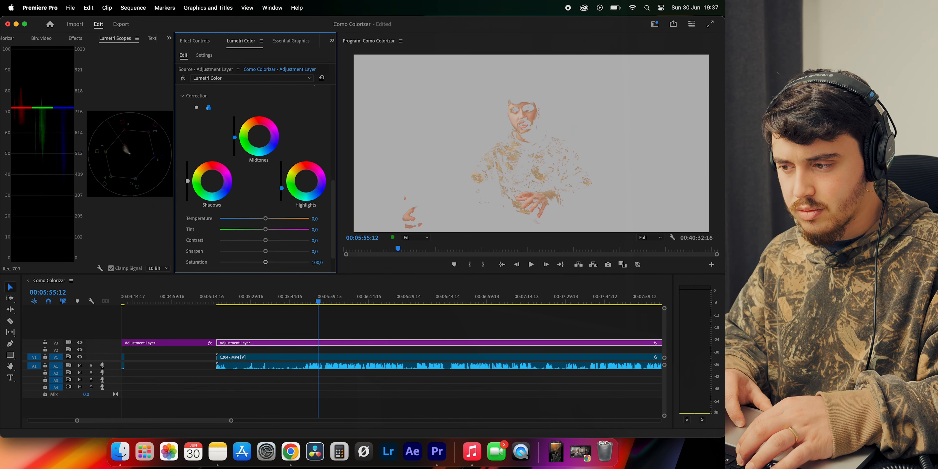
{"action": "scroll", "coordinate": [280, 175], "scroll_direction": "down", "scroll_amount": 2}
{"action": "scroll", "coordinate": [275, 187], "scroll_direction": "up", "scroll_amount": 10}
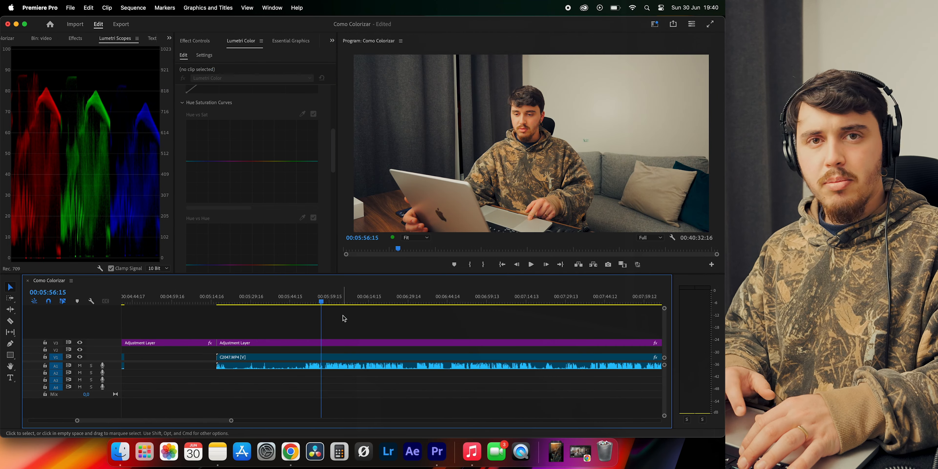
Reopen the Como Colorizar project in Premiere Pro and check the graded picture of C2047.MP4 in full screen
{"action": "left_click", "coordinate": [493, 175]}
{"action": "left_click", "coordinate": [711, 24]}
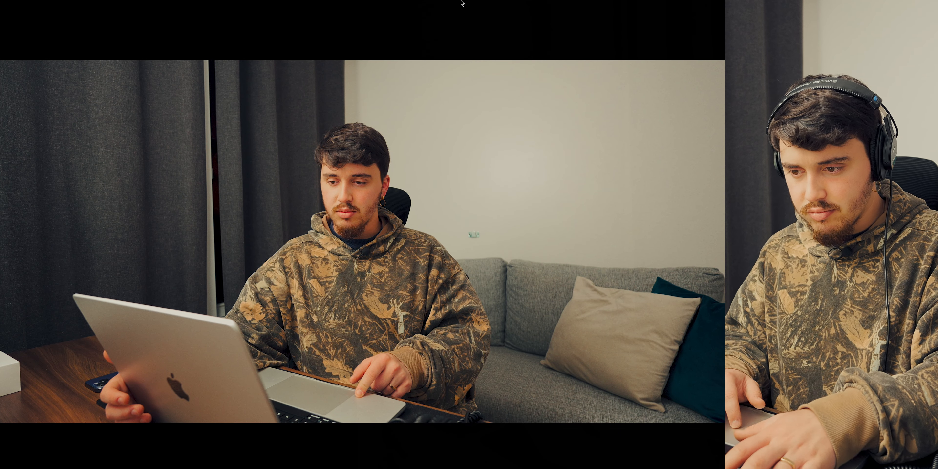
{"action": "key", "text": "Escape"}
Reduce the reds of C2047.MP4 on its Hue vs Sat curve and check the picture with the adjustment layer's Lumetri bypass
{"action": "left_click", "coordinate": [294, 357]}
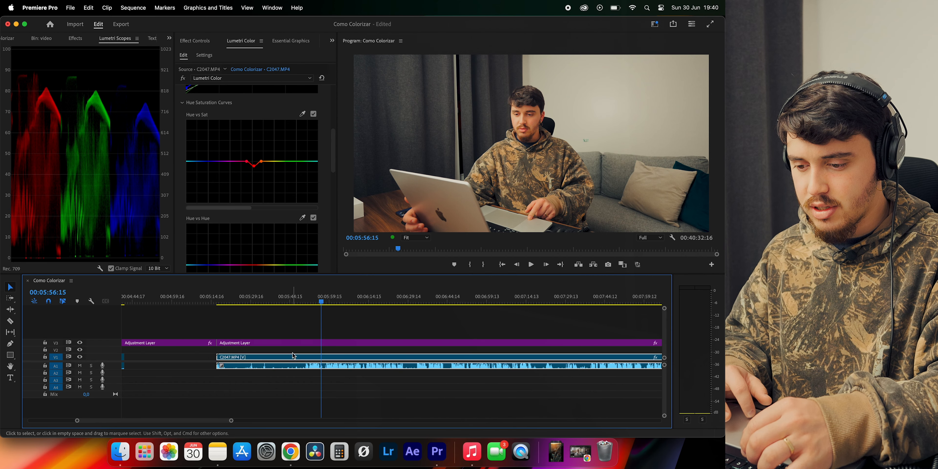
{"action": "left_click_drag", "start_coordinate": [254, 161], "coordinate": [254, 166]}
{"action": "left_click", "coordinate": [183, 78]}
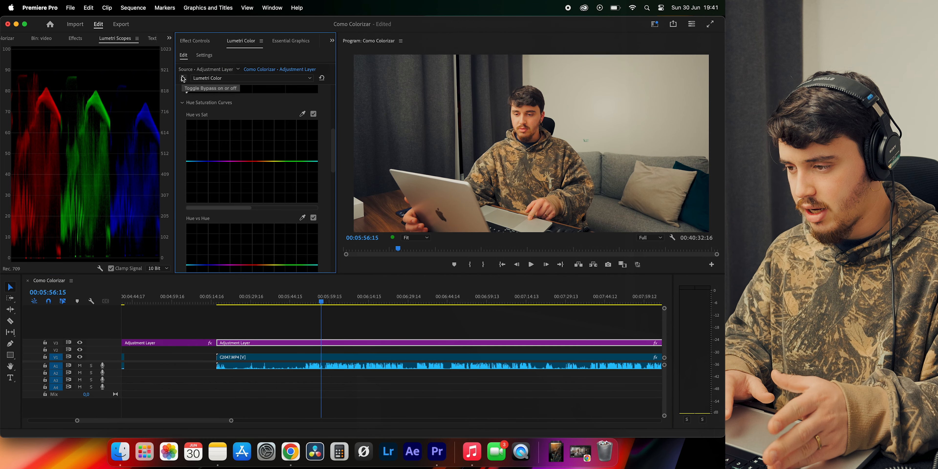
{"action": "left_click", "coordinate": [280, 323]}
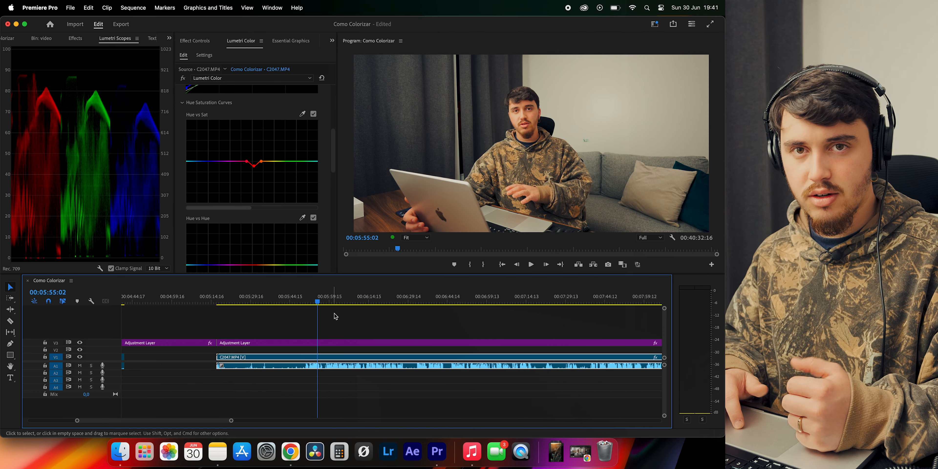
{"action": "left_click", "coordinate": [337, 319]}
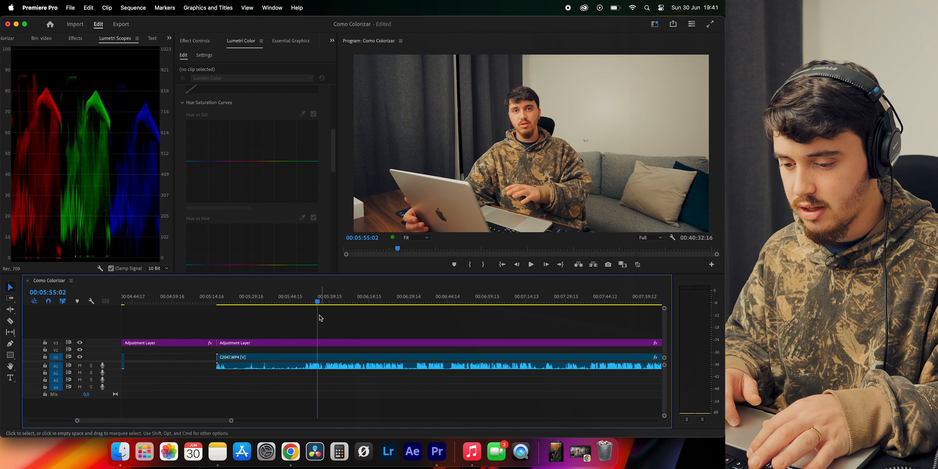